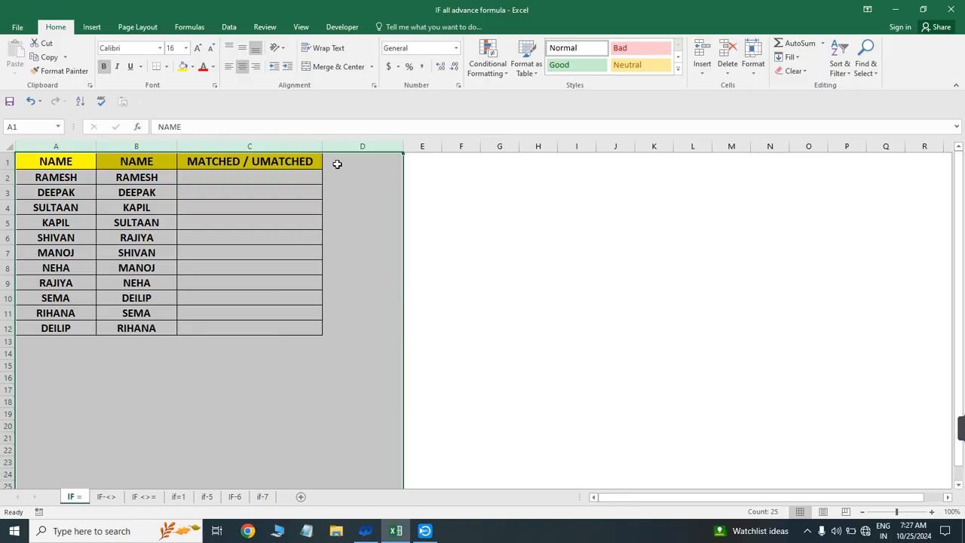
- Examine the two name columns and the blank MATCHED / UMATCHED column in the table
left_click(287, 177)
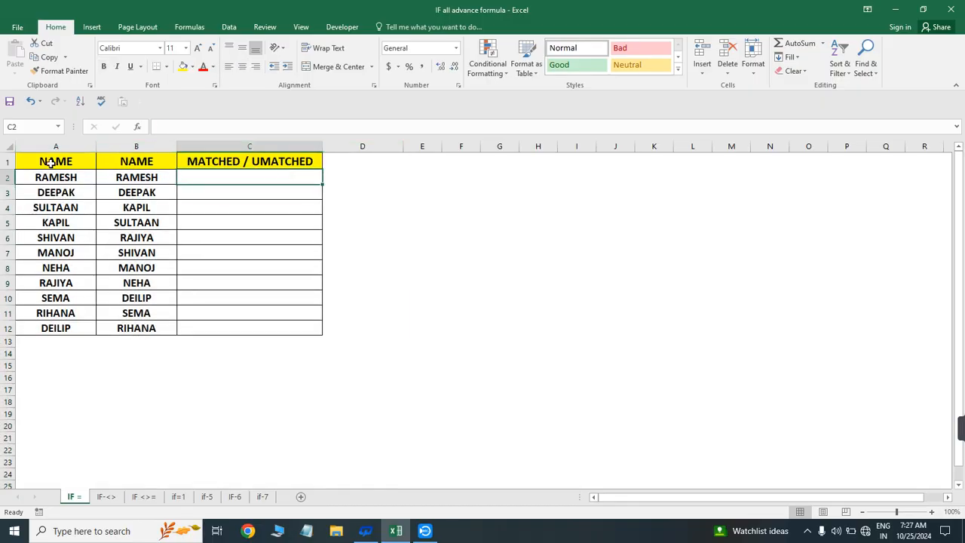
left_click_drag(49, 162, 284, 297)
left_click(98, 211)
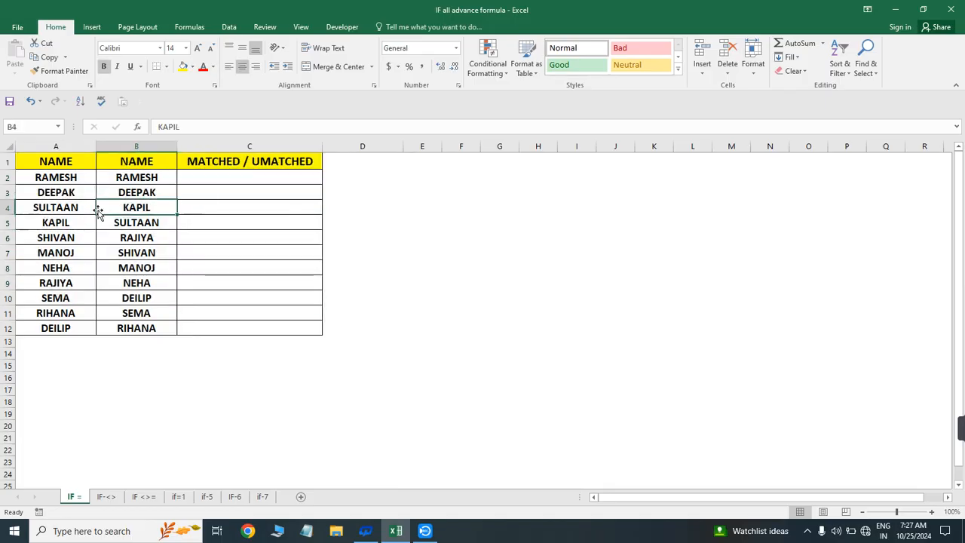
left_click_drag(48, 158, 316, 335)
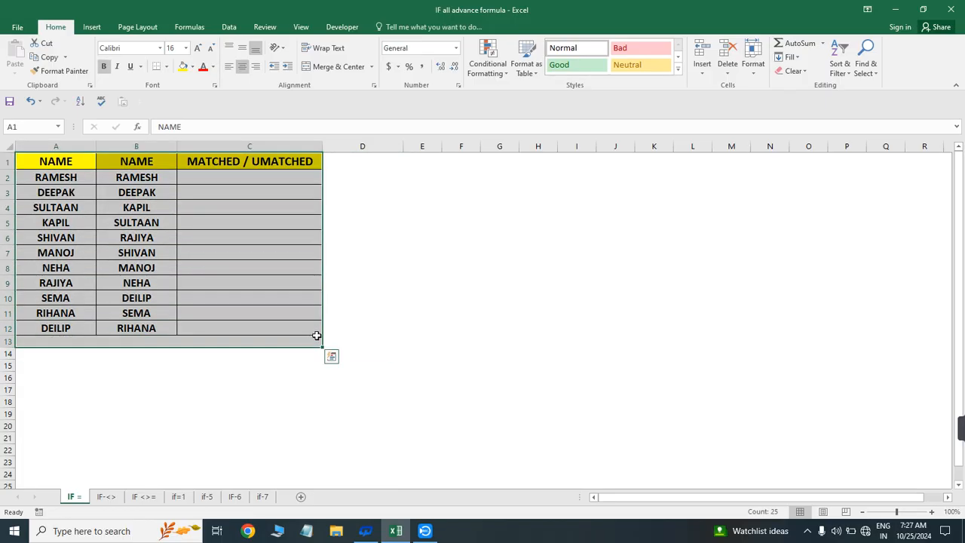
left_click(360, 293)
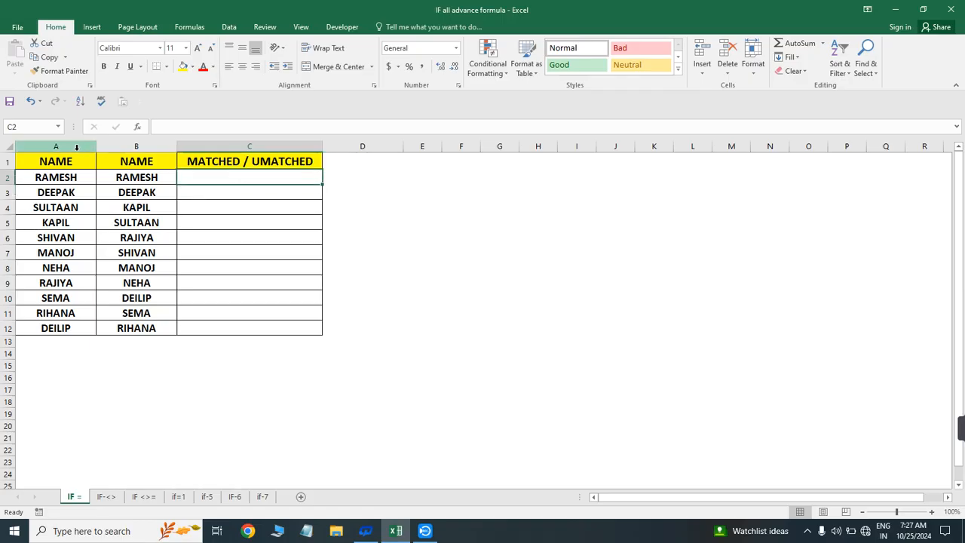
left_click_drag(71, 160, 287, 382)
left_click(57, 241)
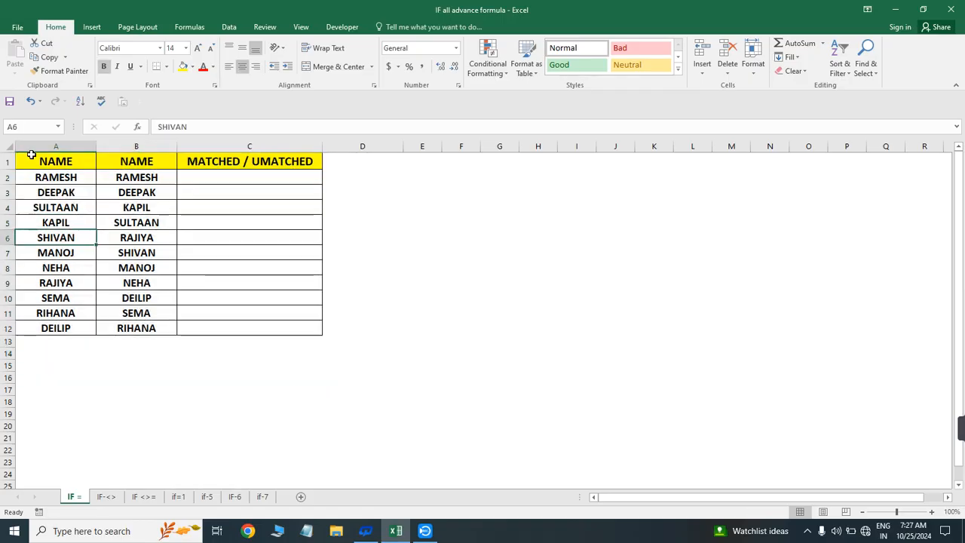
left_click(50, 175)
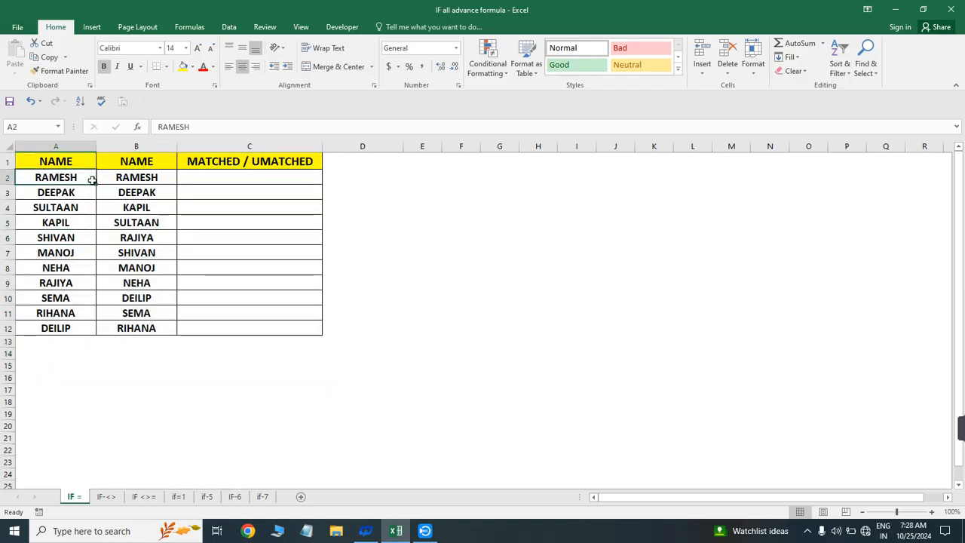
left_click(57, 190)
left_click(57, 176)
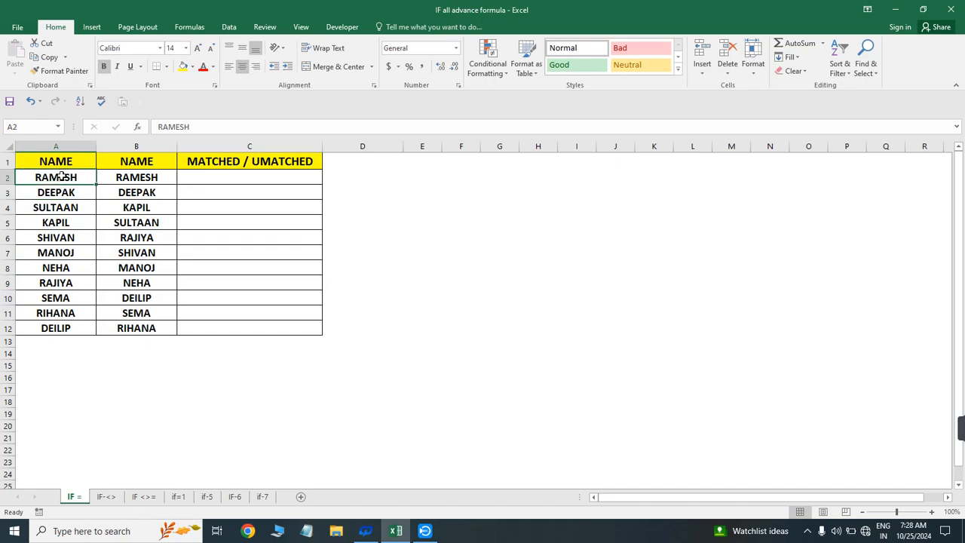
- Rename the second name column's header in B1 as NAME-1
left_click(135, 160)
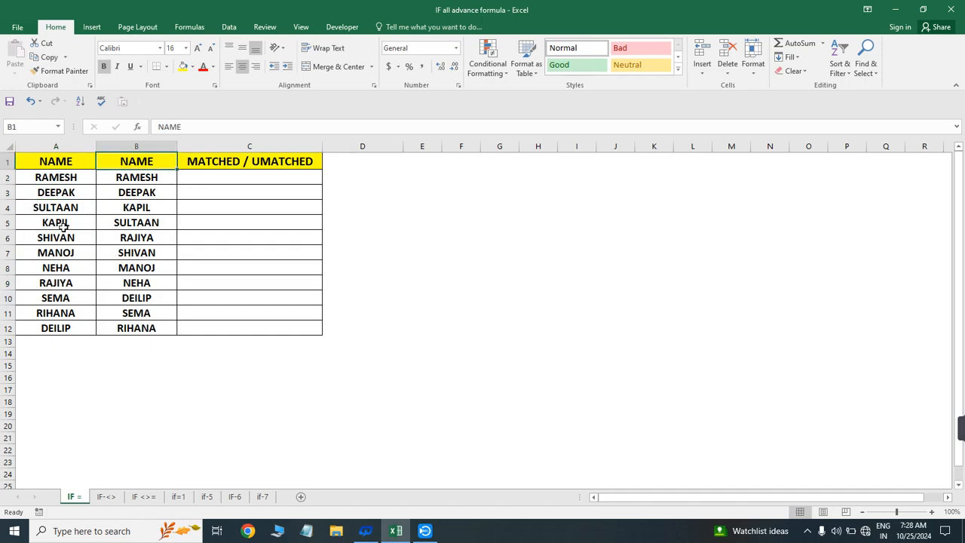
key("F2")
type("-1")
key("Return")
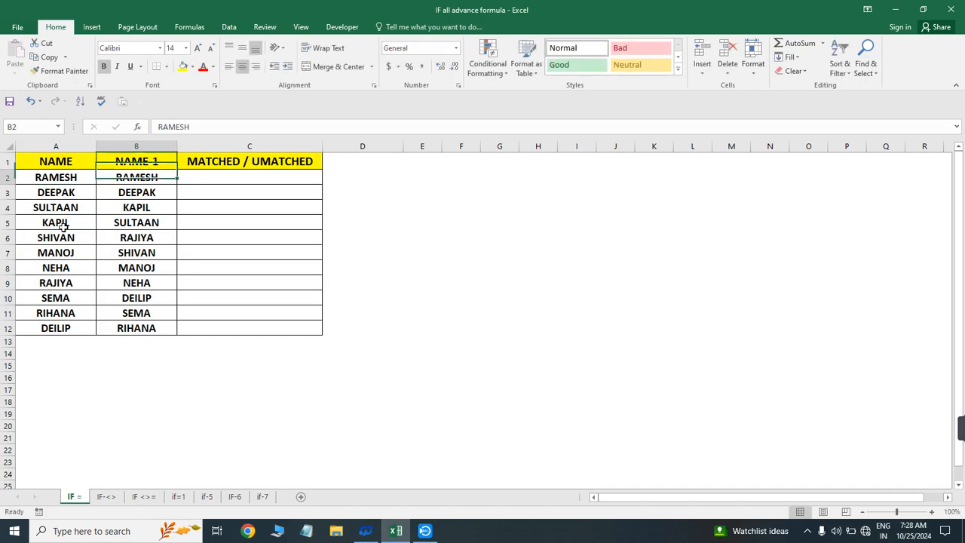
- Compare the first pair of names in A2 and B2 with the blank result cell C2
key("ctrl+Home")
key("Down")
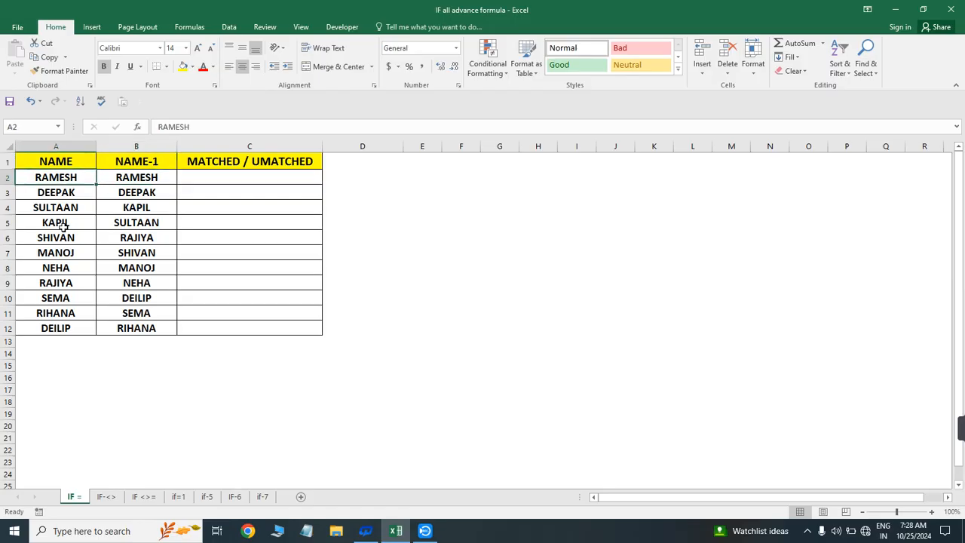
key("Right")
key("Right")
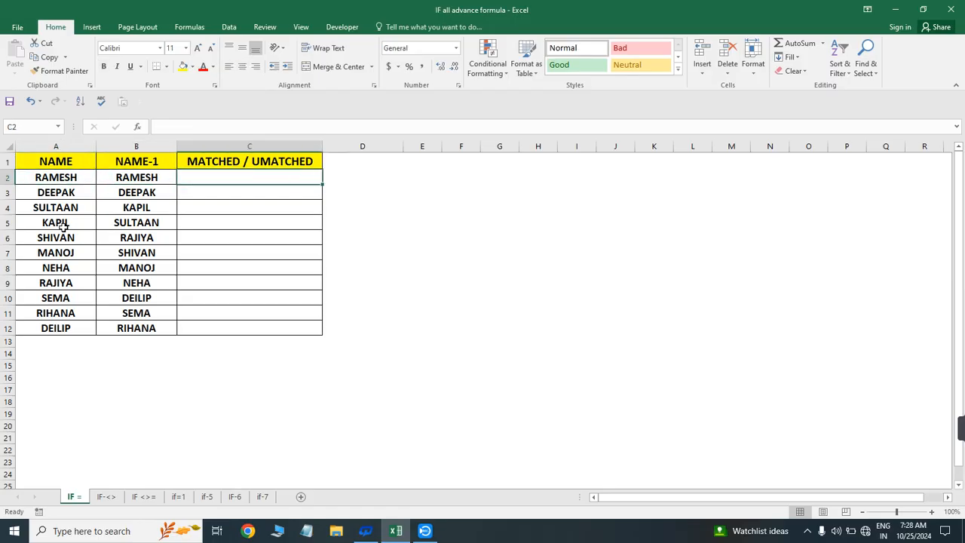
left_click(50, 179)
left_click(133, 179)
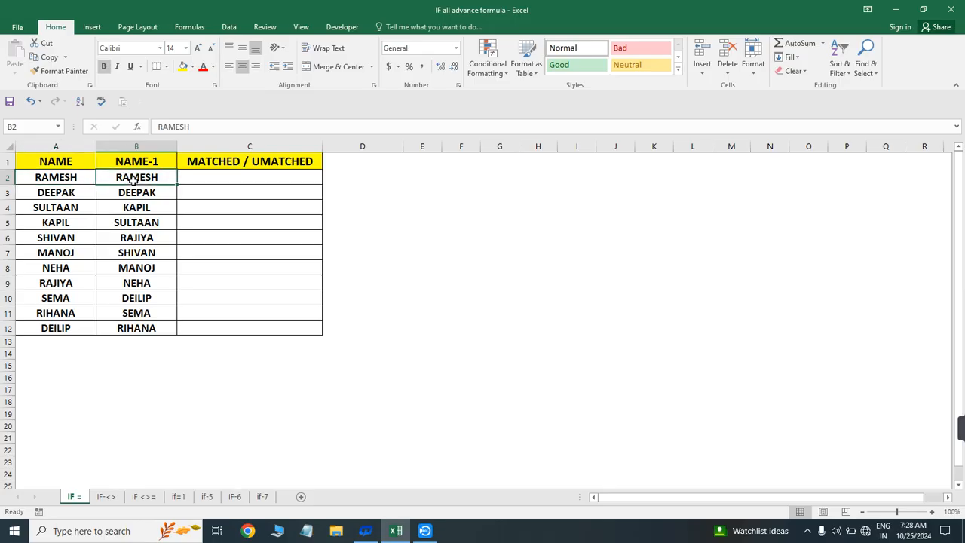
left_click(207, 177)
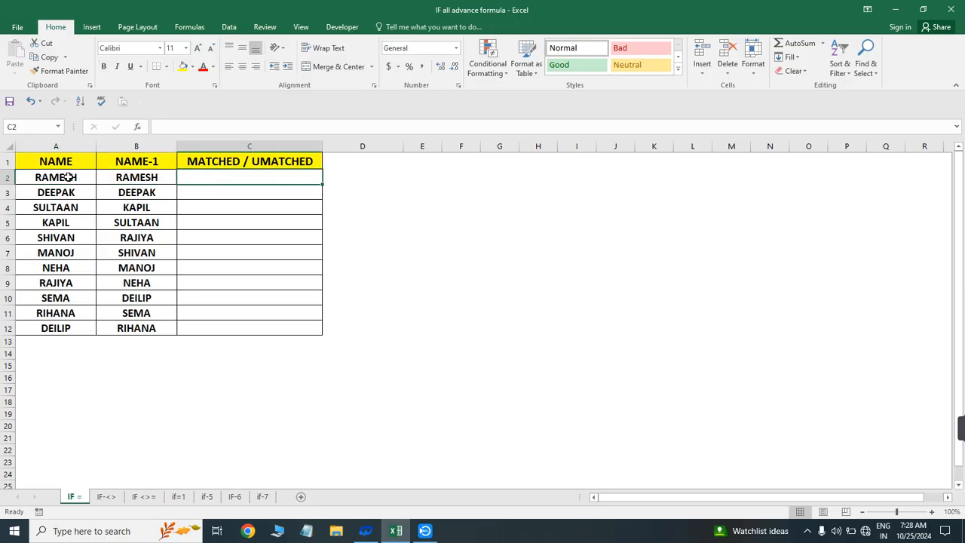
left_click_drag(68, 178, 136, 178)
- Enter the formula =IF(A2=B2,"YES","NO") in cell C2 to compare the two names
left_click(209, 179)
type("=IF")
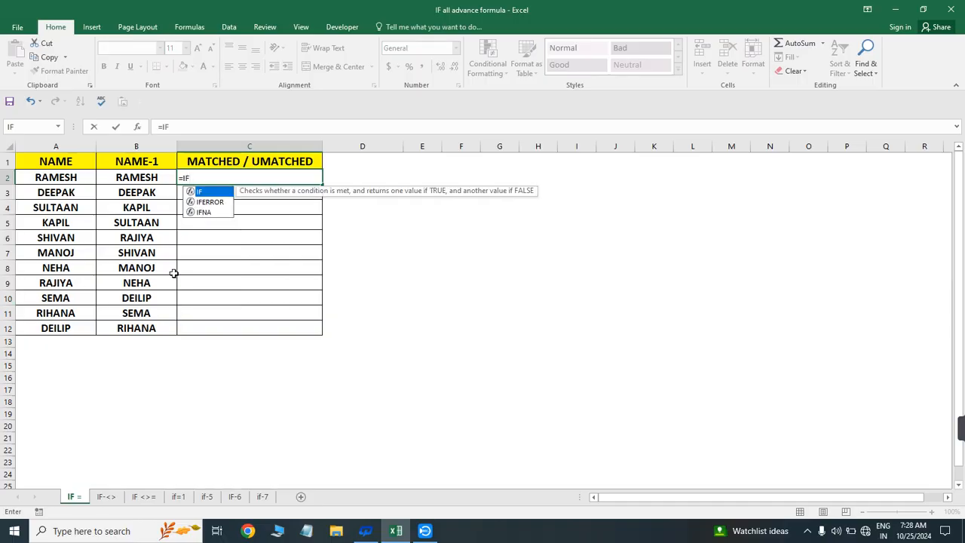
type("(")
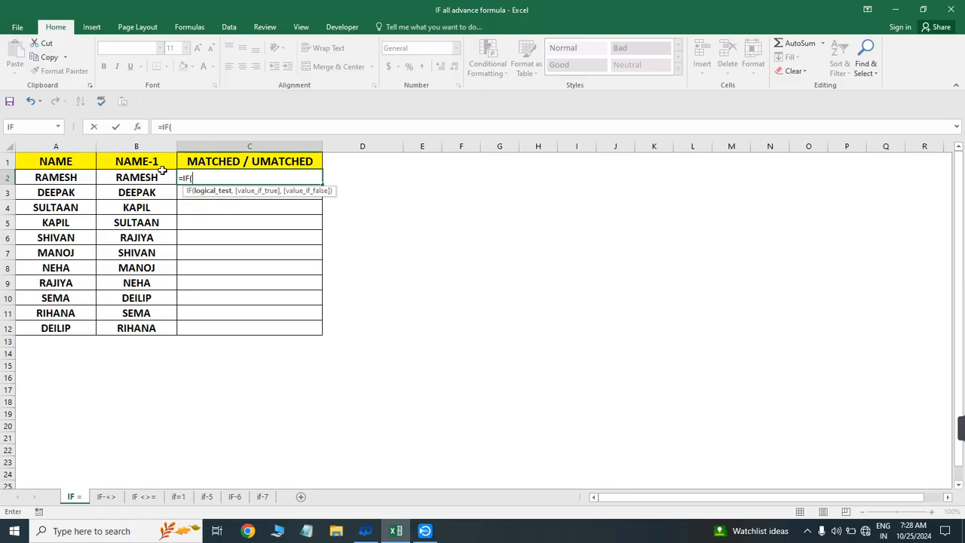
left_click(56, 179)
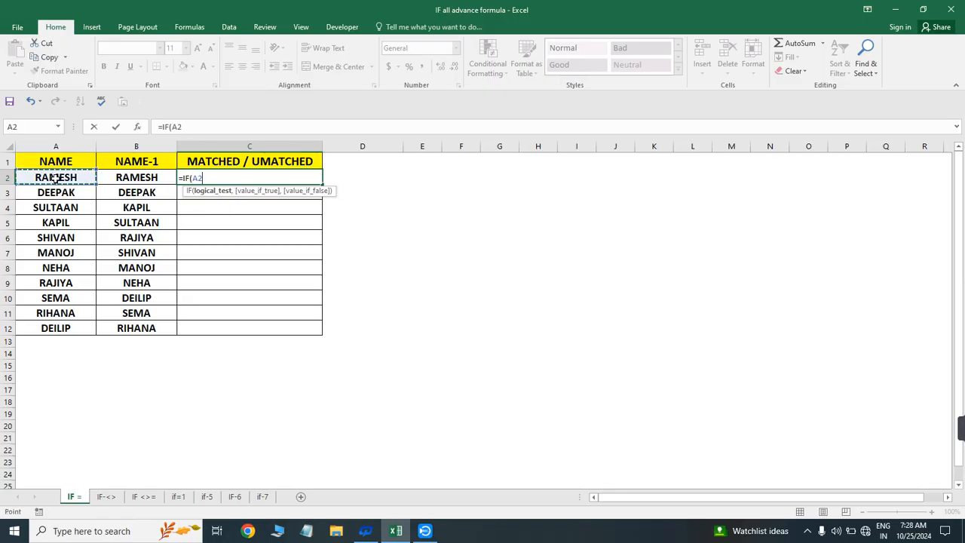
type("=")
left_click(142, 177)
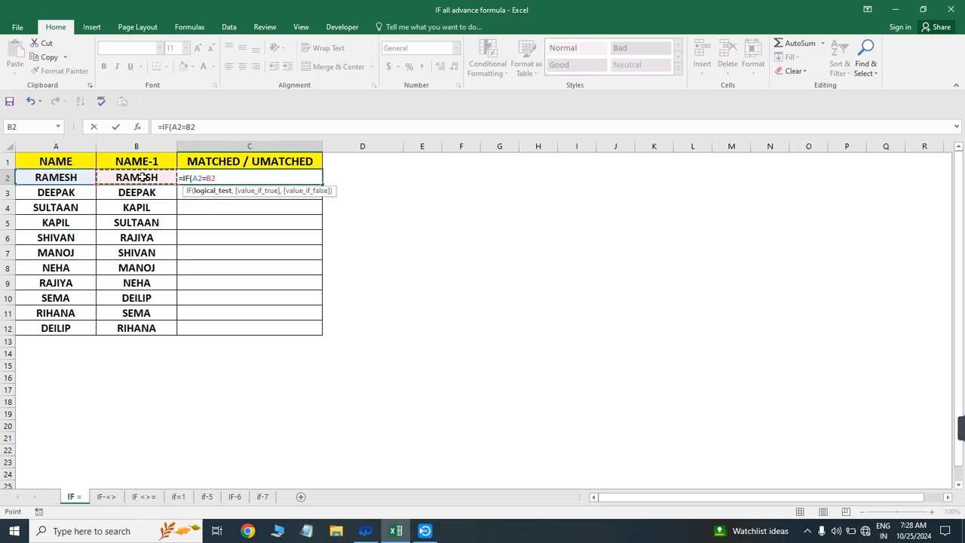
type(",\"YES")
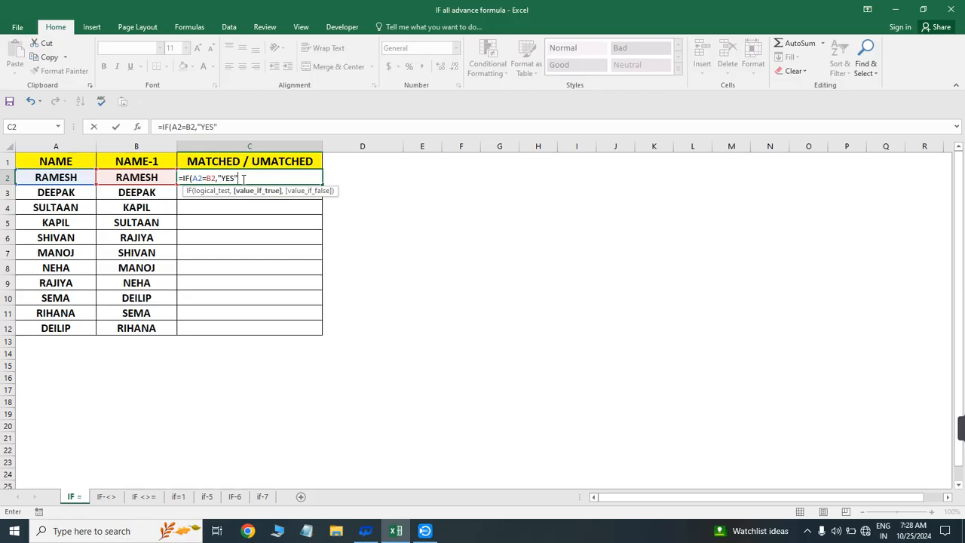
type(",")
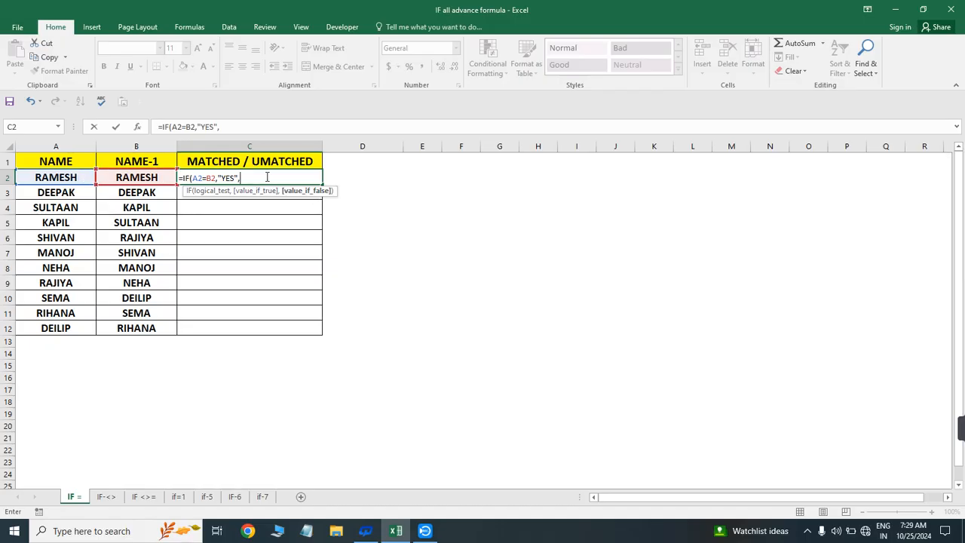
type("NOT")
key("BackSpace")
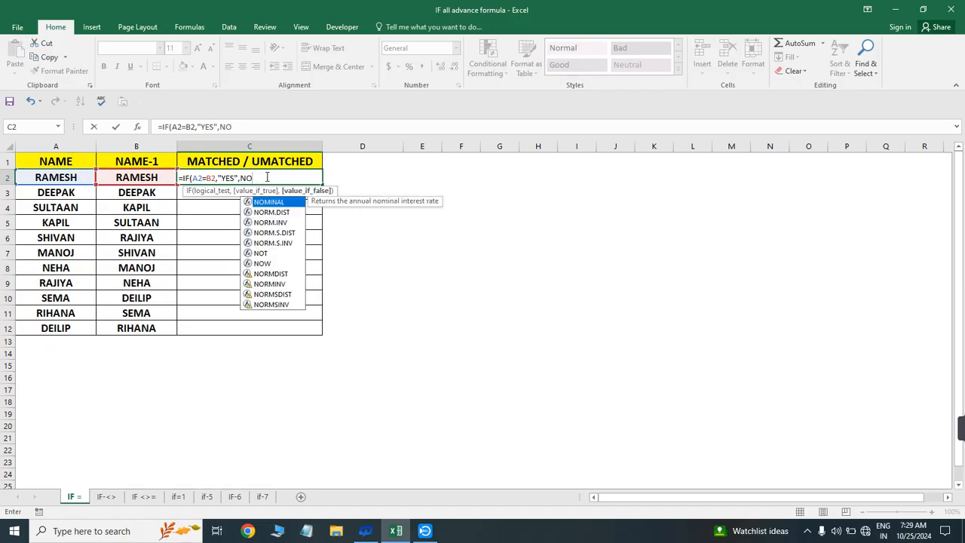
key("BackSpace")
key("BackSpace")
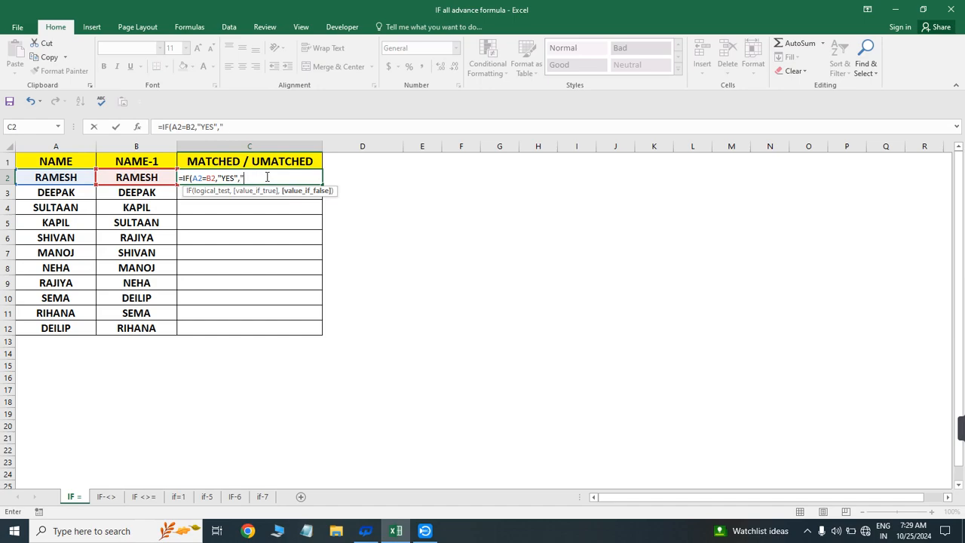
type("NOT")
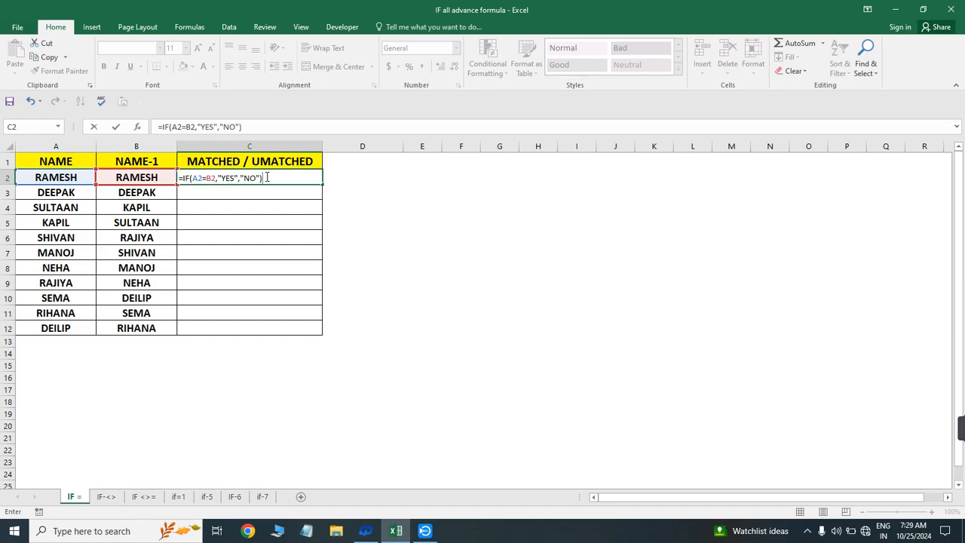
key("Return")
- Fill the C2 formula down through C12 and make the results bold
key("Left")
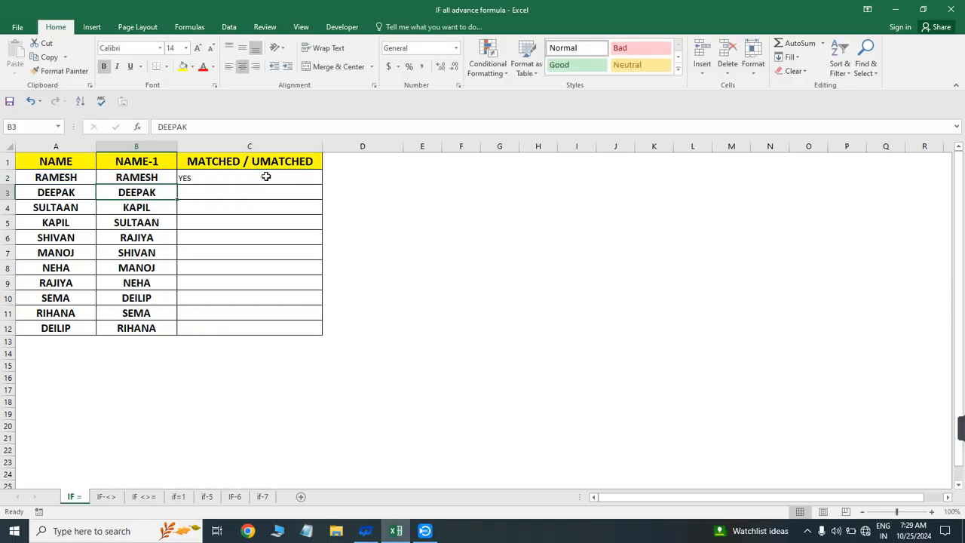
key("ctrl+Down")
key("Right")
key("ctrl+shift+Up")
key("ctrl+d")
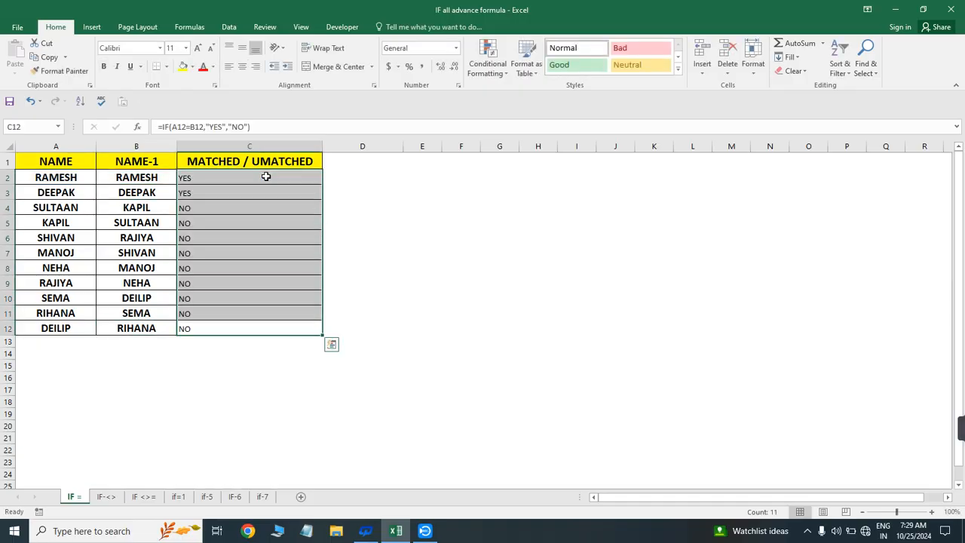
key("ctrl+b")
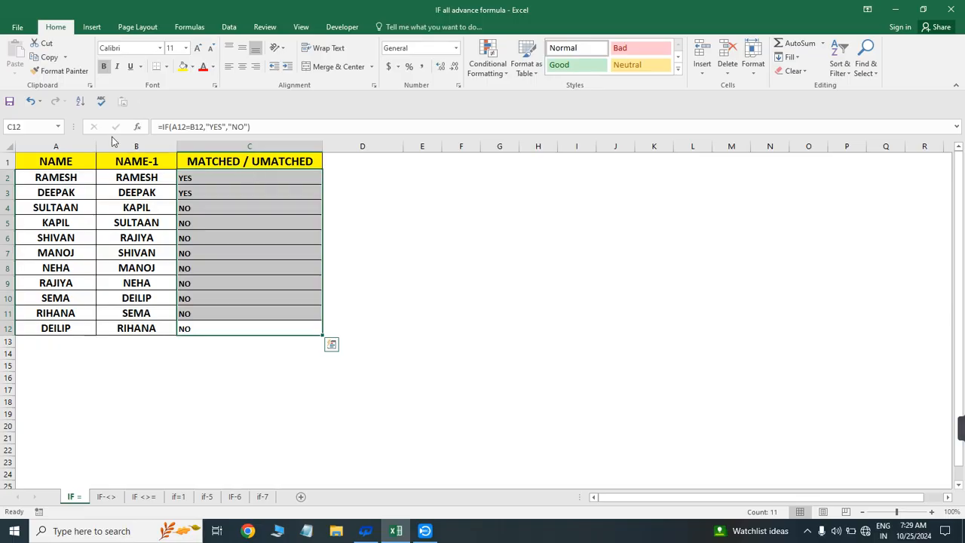
key("alt+h")
key("c")
key("c")
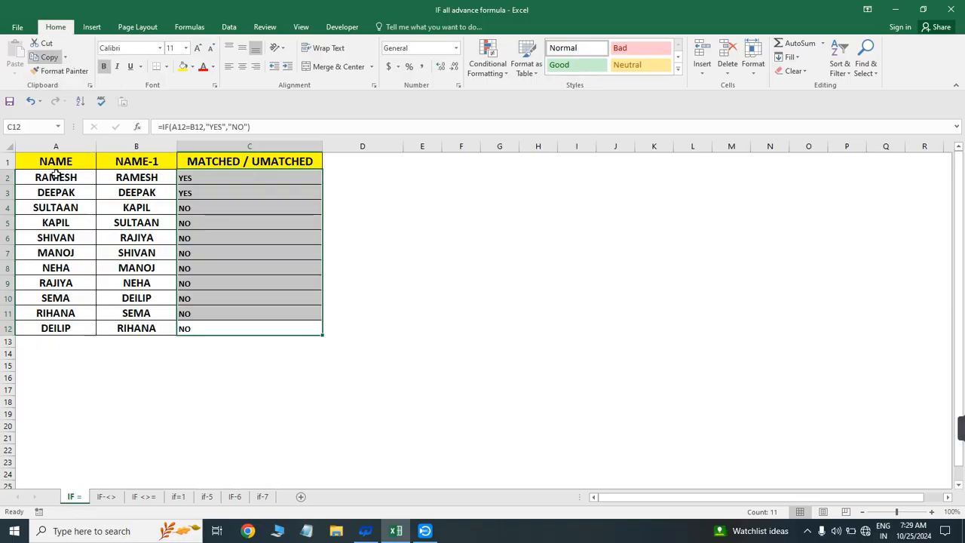
key("alt")
key("Escape")
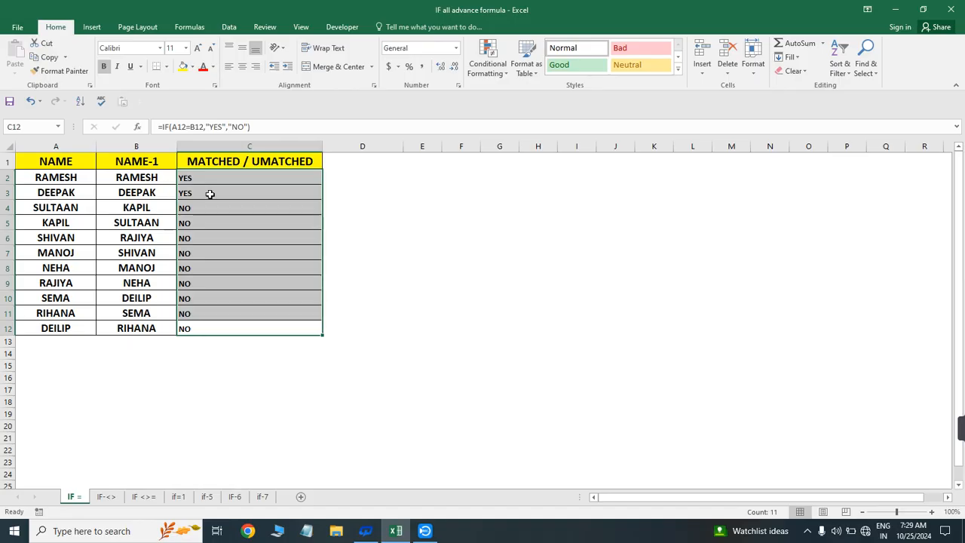
- Copy the name in A9 into B9 to test the IF formula with a matching pair
left_click_drag(198, 207, 199, 317)
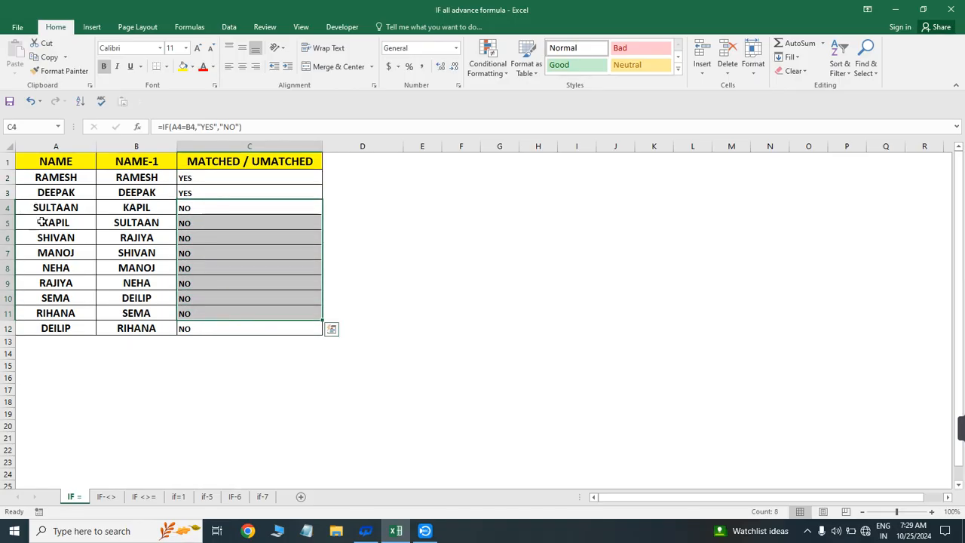
left_click_drag(42, 222, 216, 313)
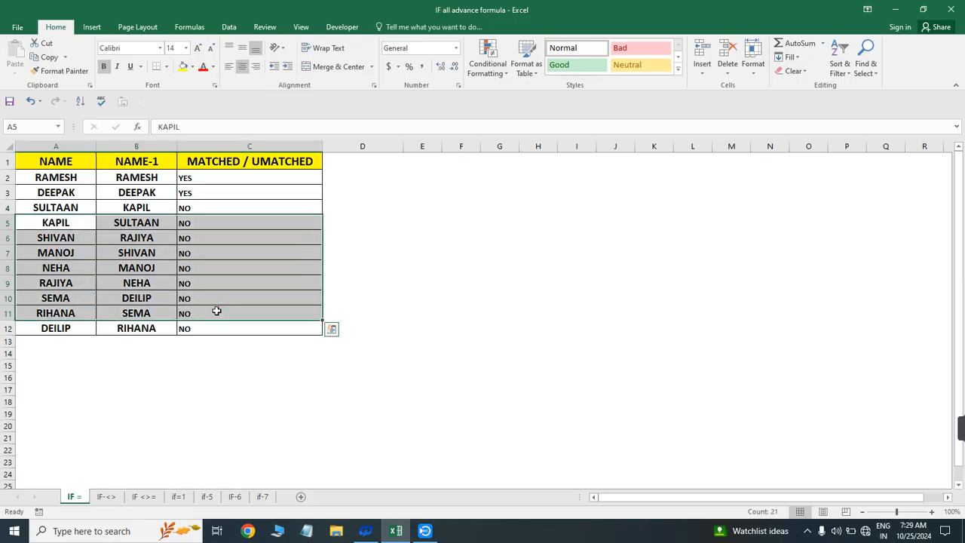
left_click(58, 283)
key("ctrl+c")
key("Right")
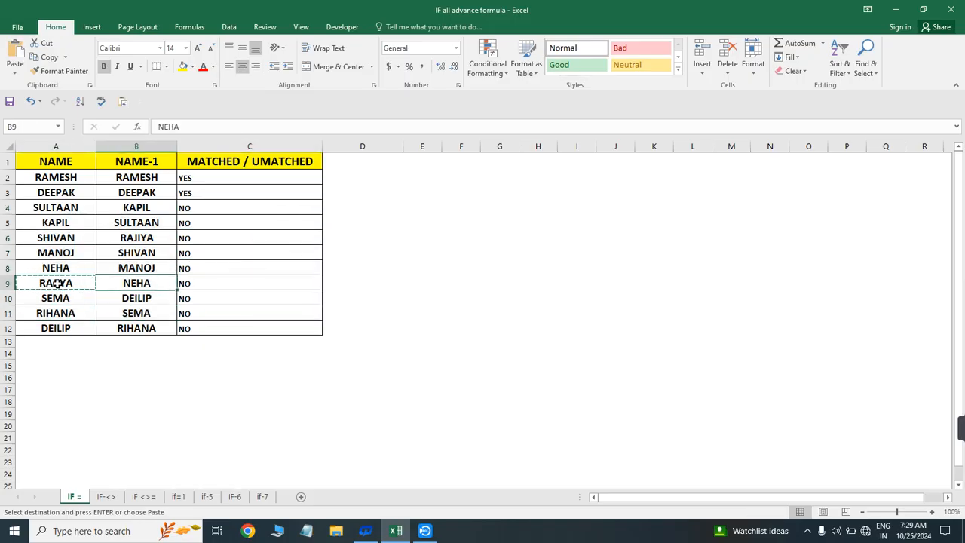
key("Return")
- Copy the name in A7 into B7 to create another matching pair
key("Up")
key("Up")
key("Up")
key("Left")
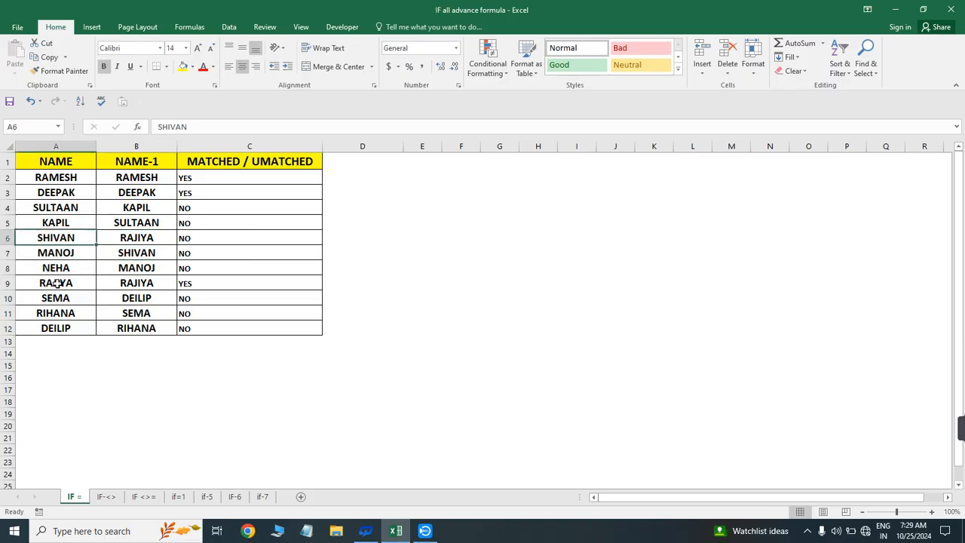
key("Down")
key("ctrl+c")
key("Right")
key("Return")
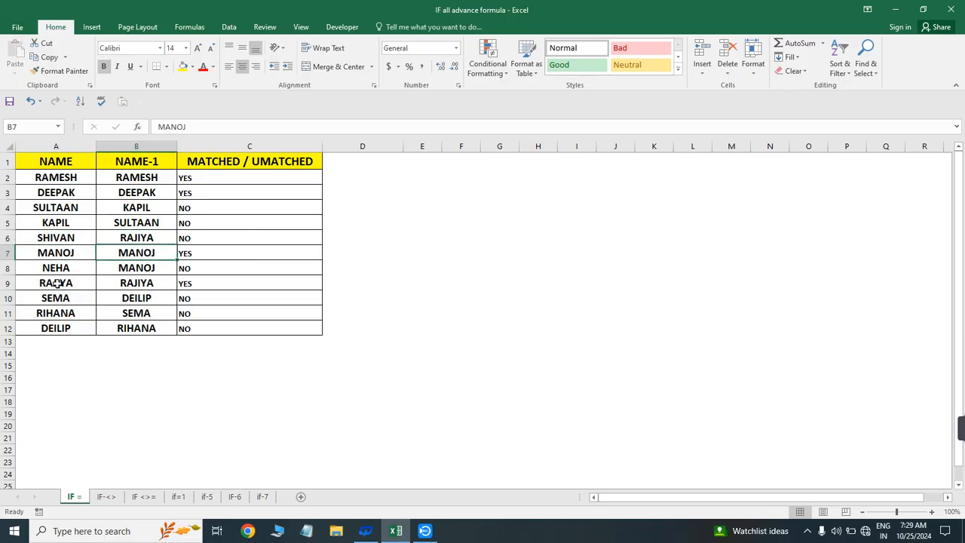
- Review the formula results in C2:C12 and switch to the IF-<> worksheet
left_click(198, 257)
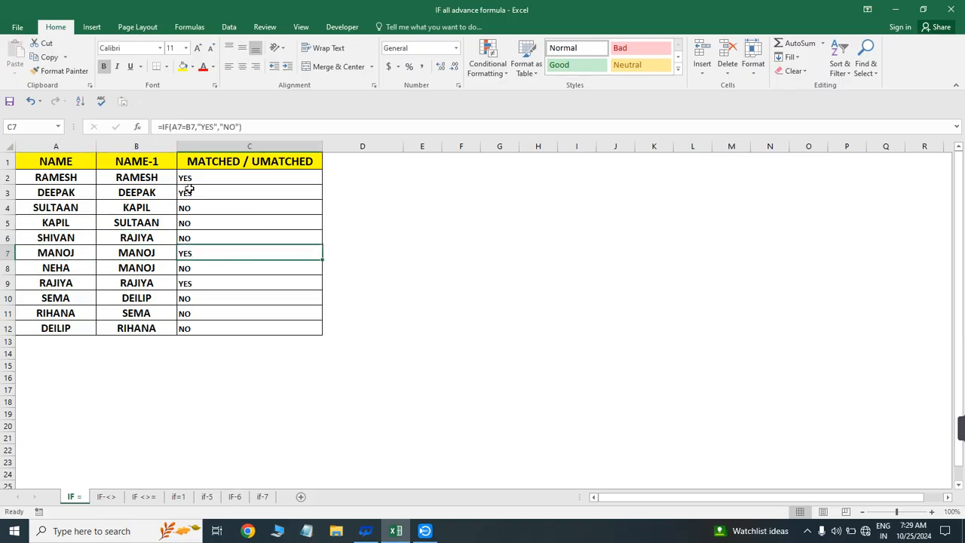
left_click_drag(200, 177, 213, 336)
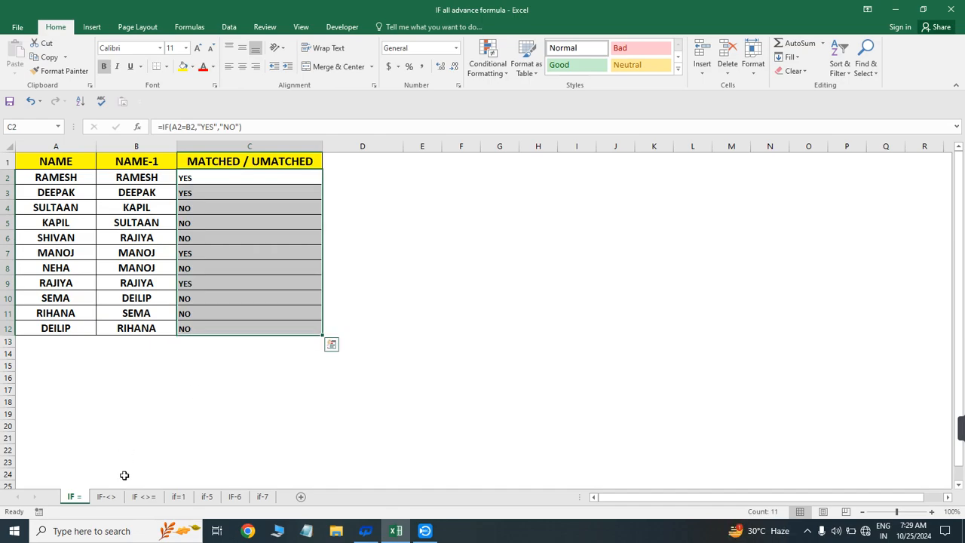
left_click(111, 498)
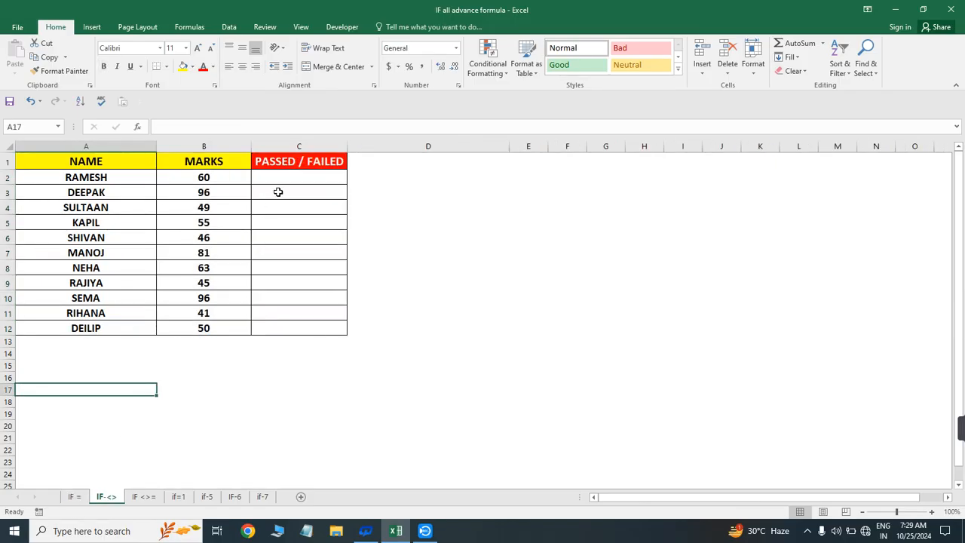
- Examine the marks table's NAME, MARKS and PASSED / FAILED columns, including the marks in B2:B12
left_click(284, 178)
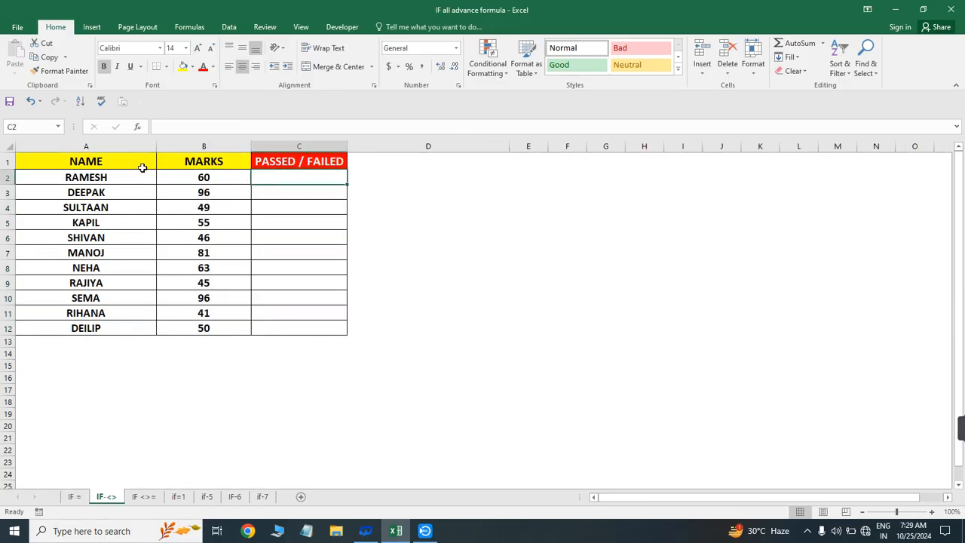
left_click_drag(103, 164, 329, 329)
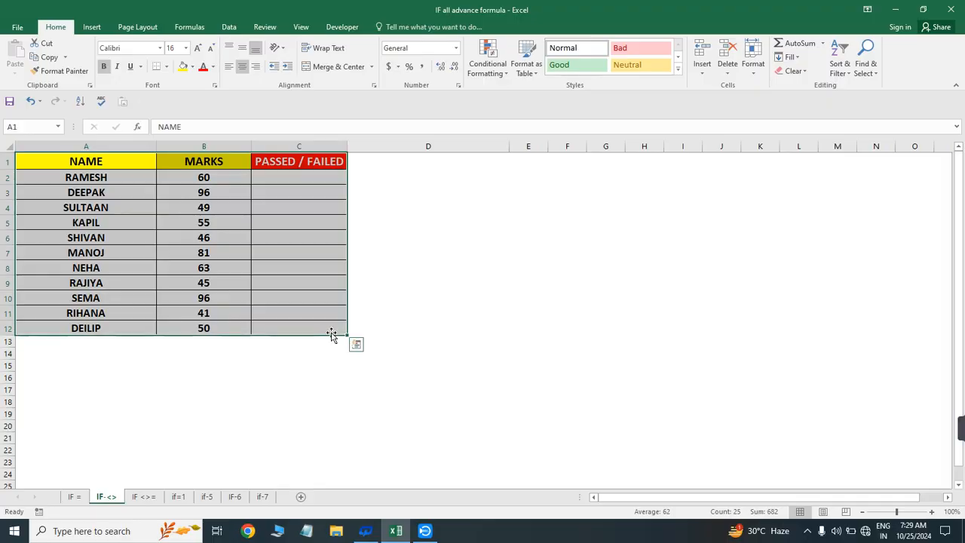
left_click(253, 237)
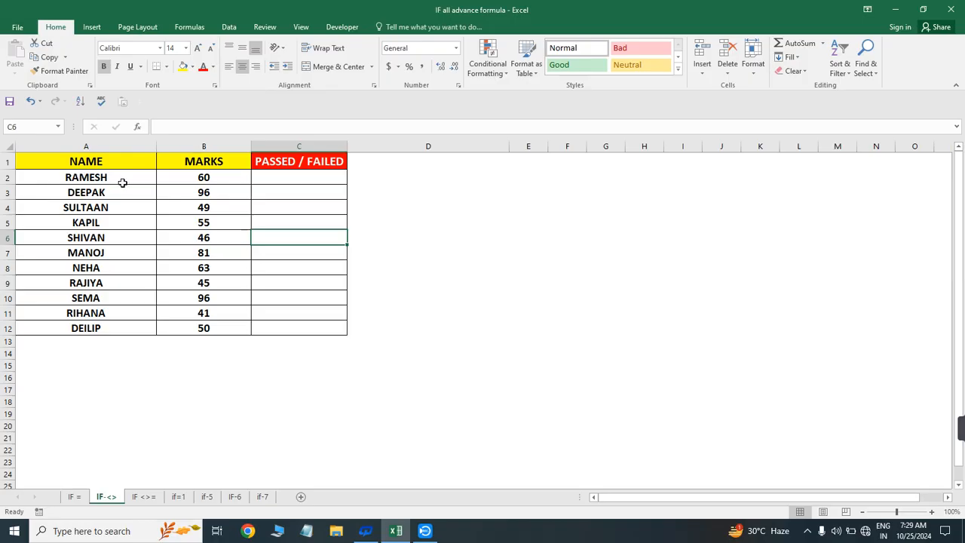
left_click_drag(114, 161, 113, 298)
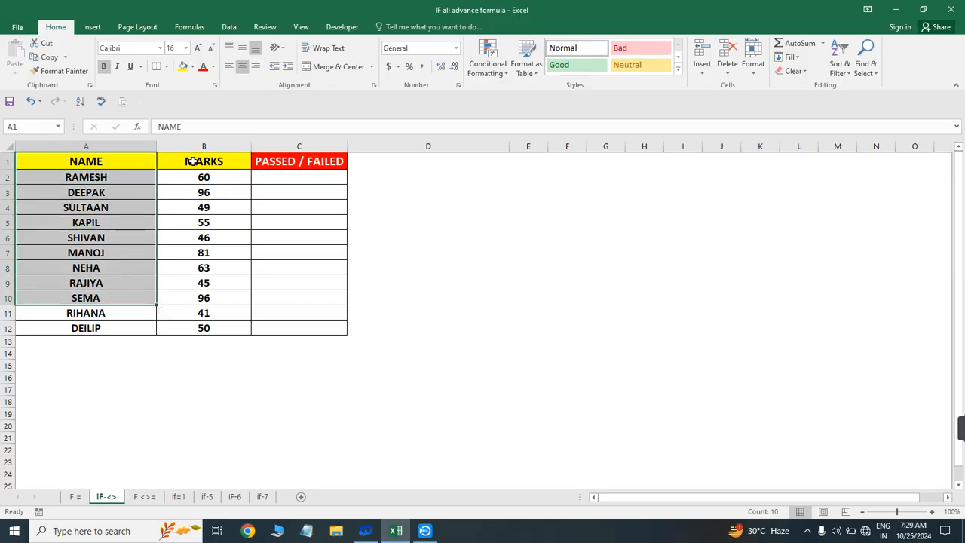
left_click_drag(189, 160, 214, 329)
left_click_drag(280, 159, 309, 335)
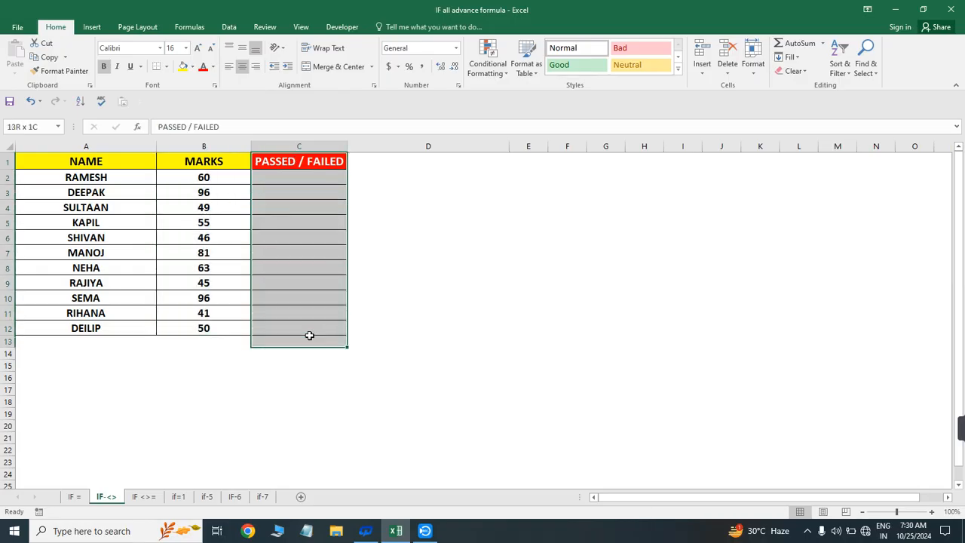
left_click(238, 253)
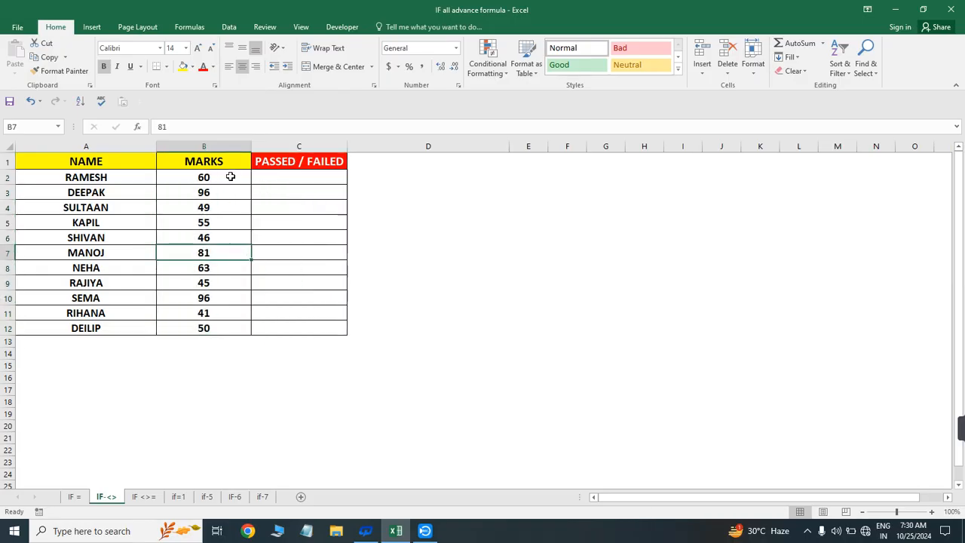
left_click_drag(232, 178, 237, 327)
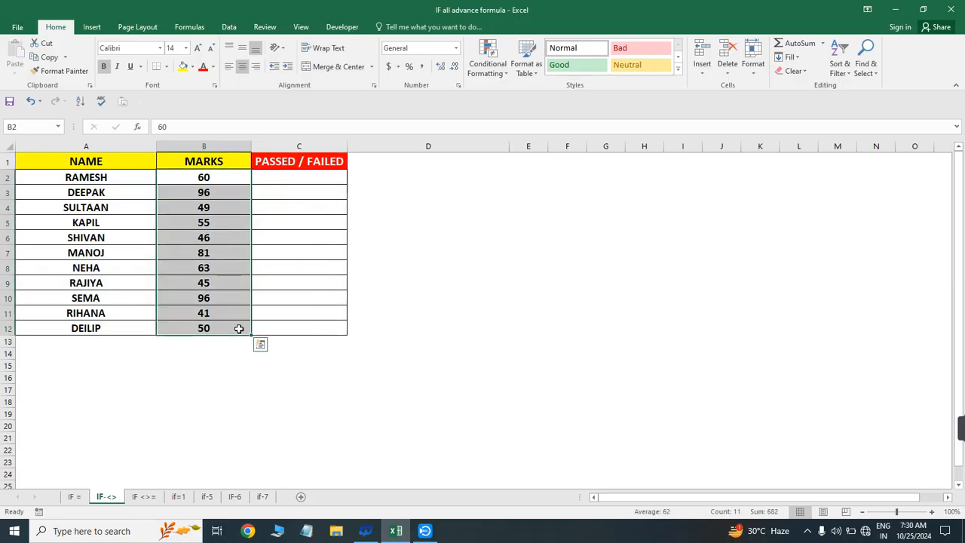
left_click(268, 179)
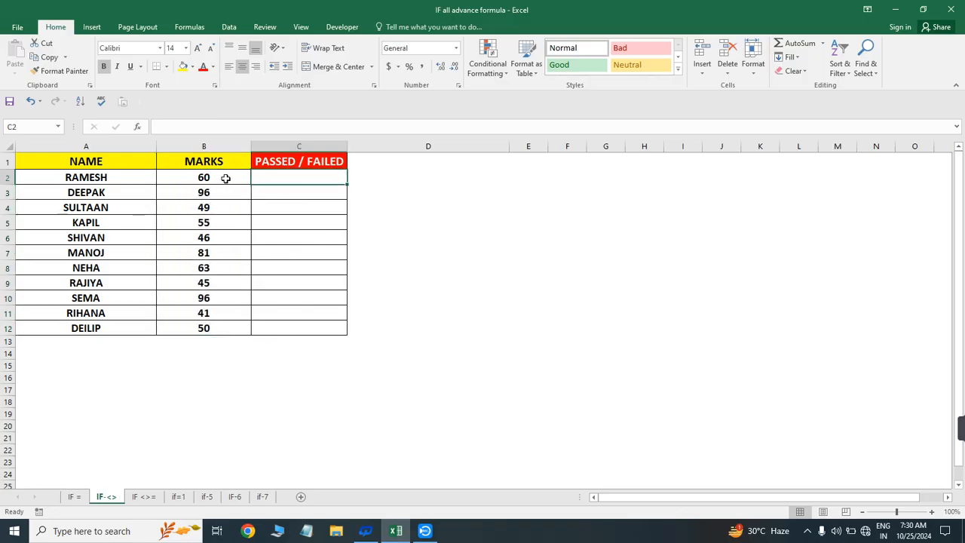
left_click_drag(224, 179, 226, 347)
- Begin an IF formula in C2 with the logical test B2>=50
left_click(284, 181)
type("=if")
key("Tab")
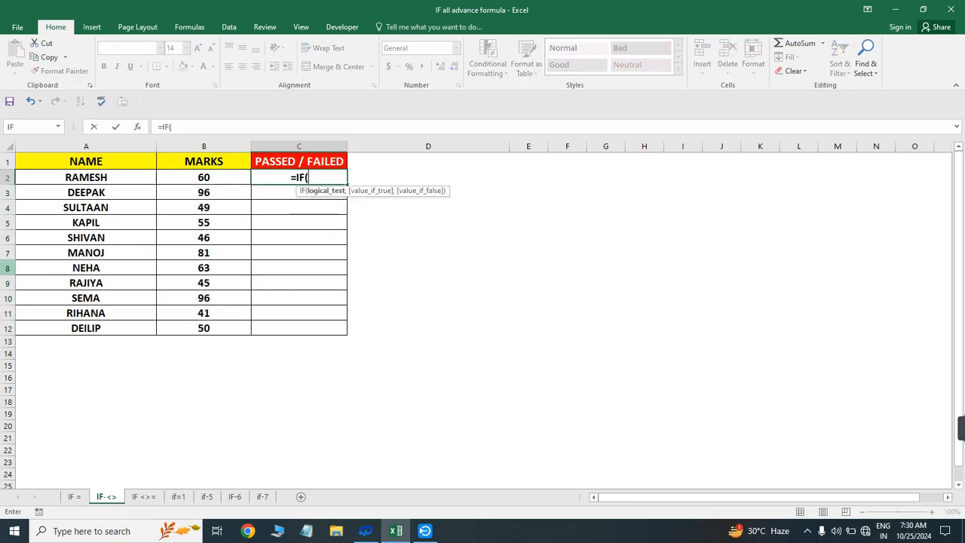
key("Left")
key("Left")
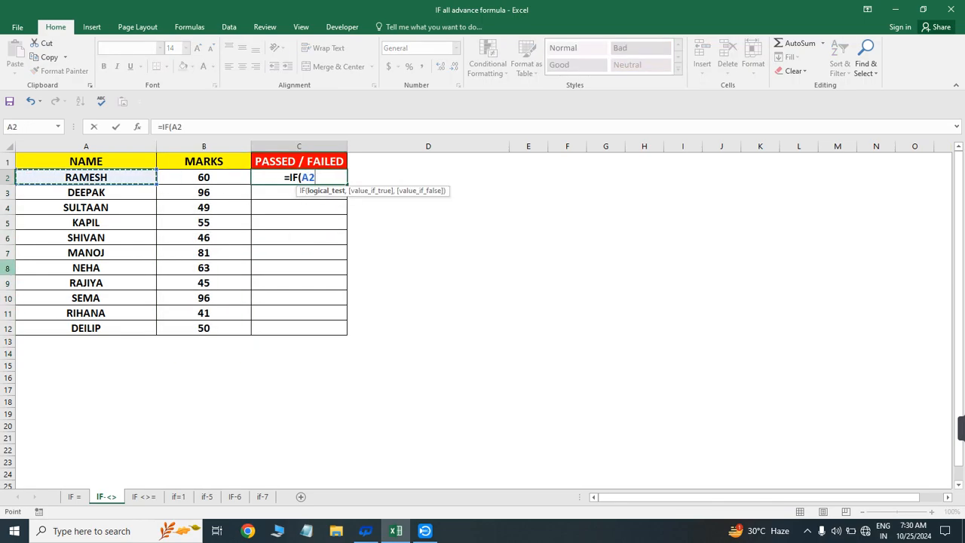
key("Right")
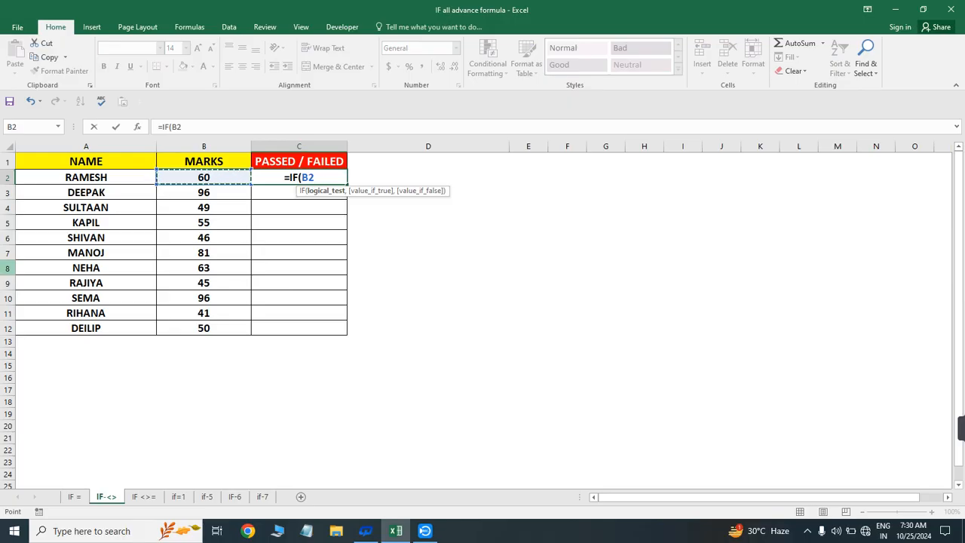
type(">")
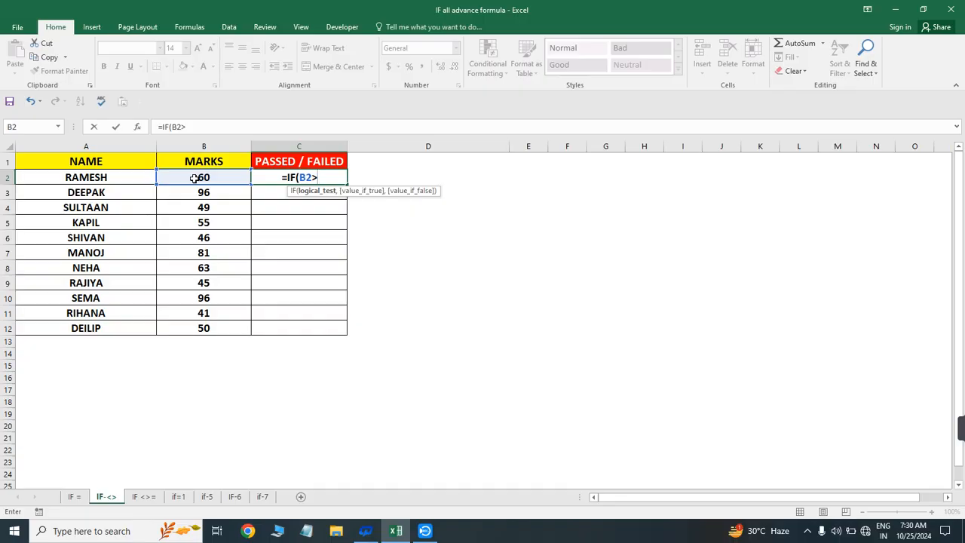
type("=")
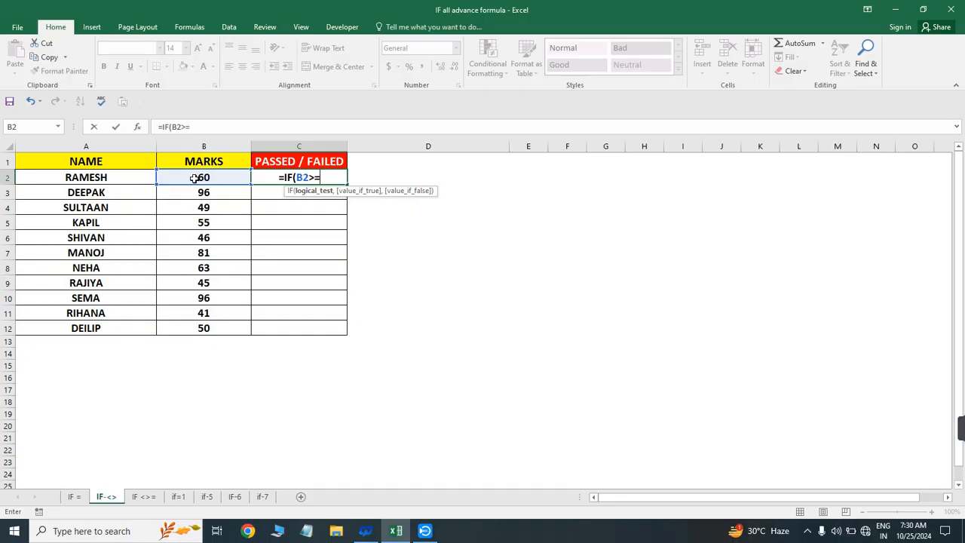
type("50")
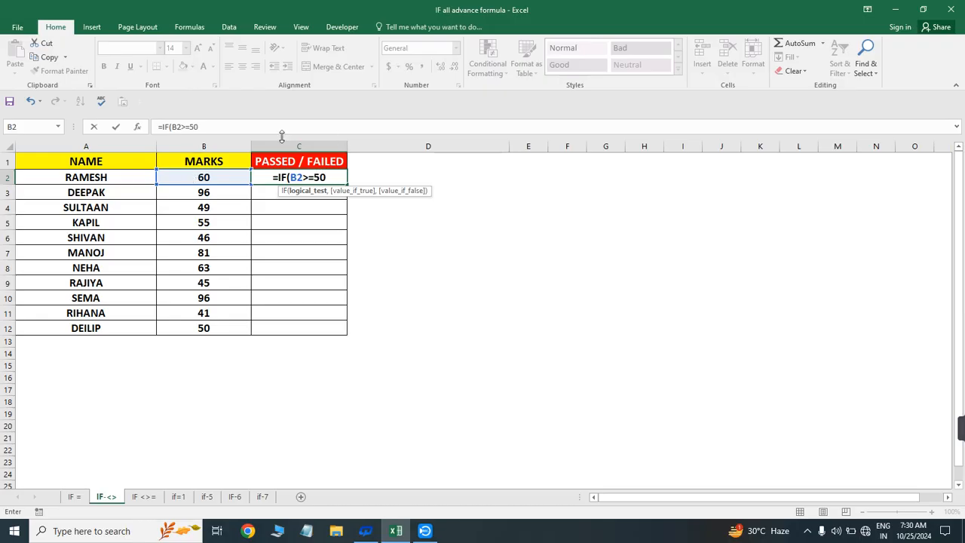
- Complete the C2 formula so it returns "PASSED" when the test is true and "FAILED" when it is false
type(",")
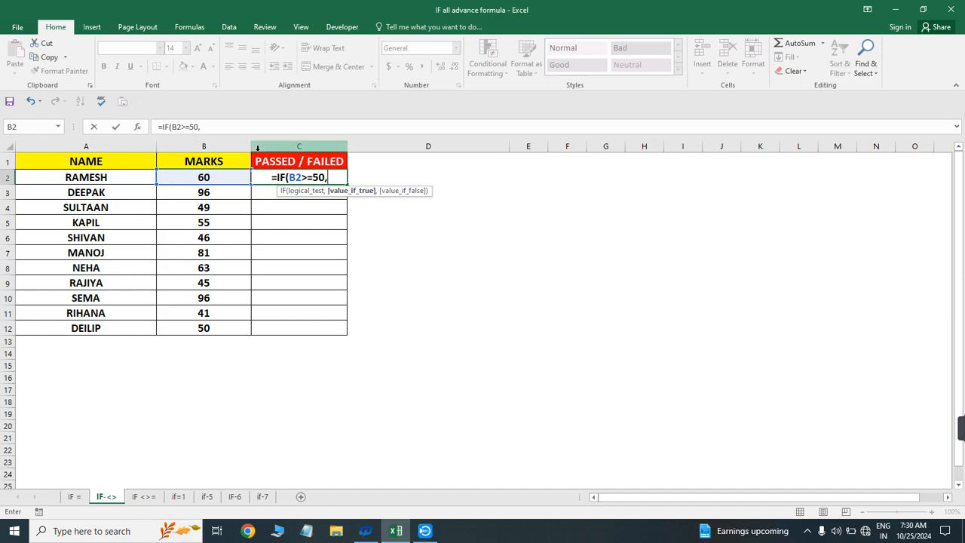
type("\"PASSED")
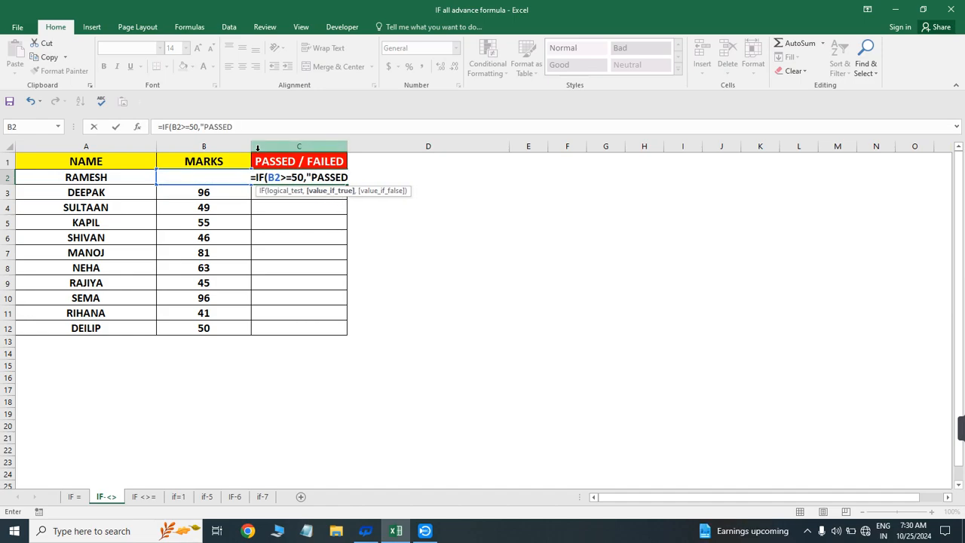
type("\",\"")
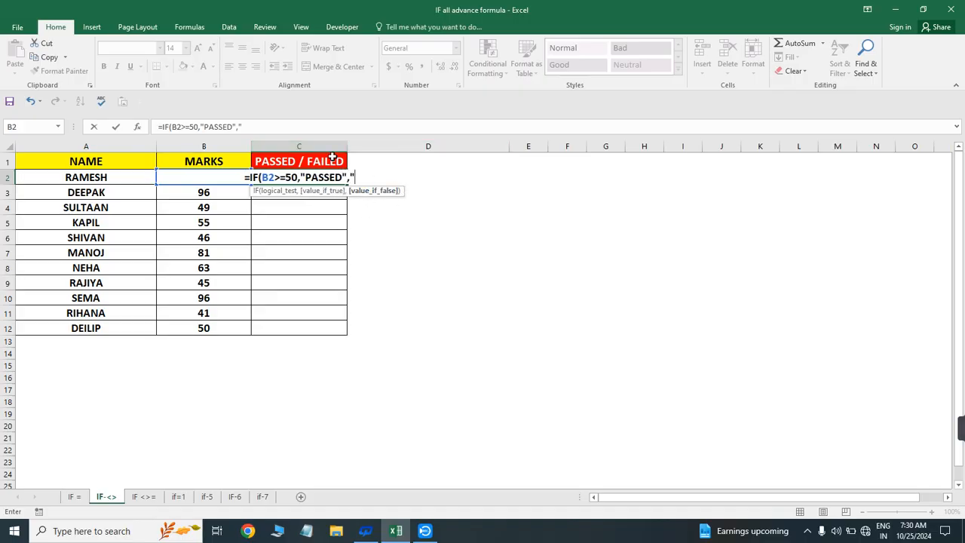
type("FAILE")
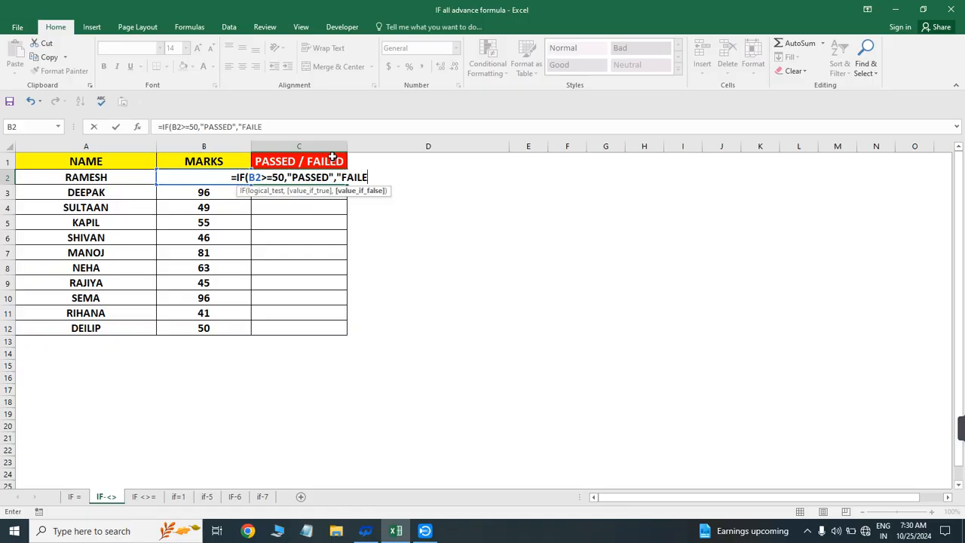
type("D\")")
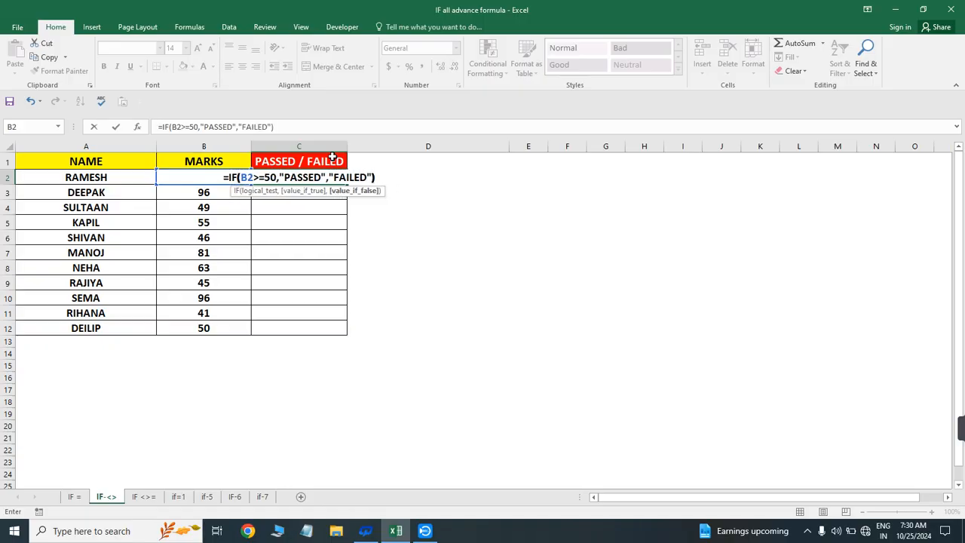
left_click(277, 160)
- Fill the C2 formula down through C12
key("Down")
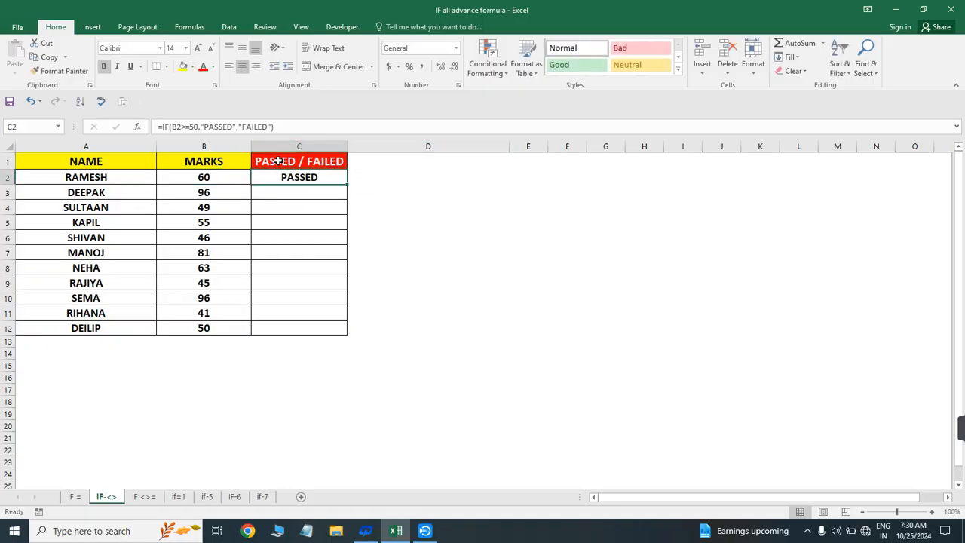
key("Left")
key("ctrl+Down")
key("Right")
key("ctrl+shift")
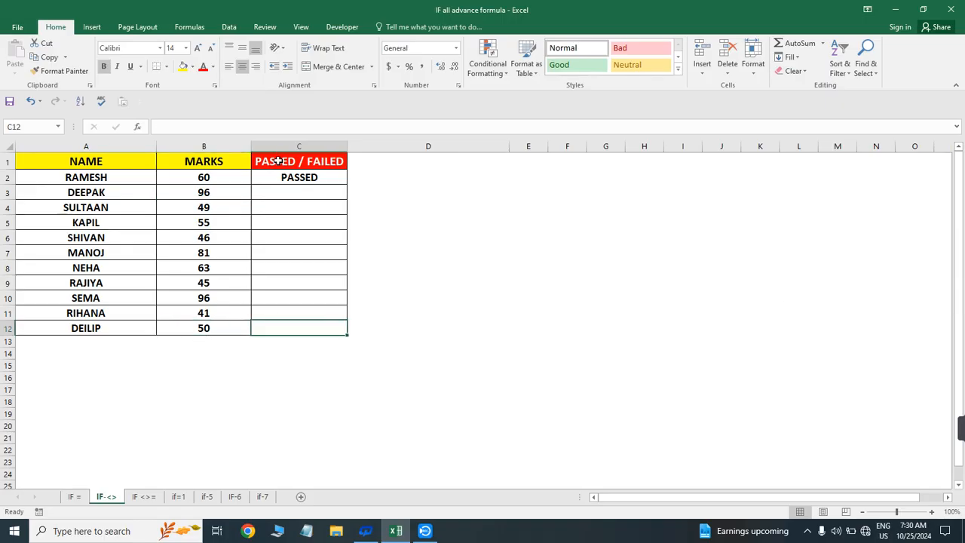
key("ctrl+shift+Up")
key("ctrl+d")
- Compare the marks in B2 and B4 with their results in column C
left_click(278, 160)
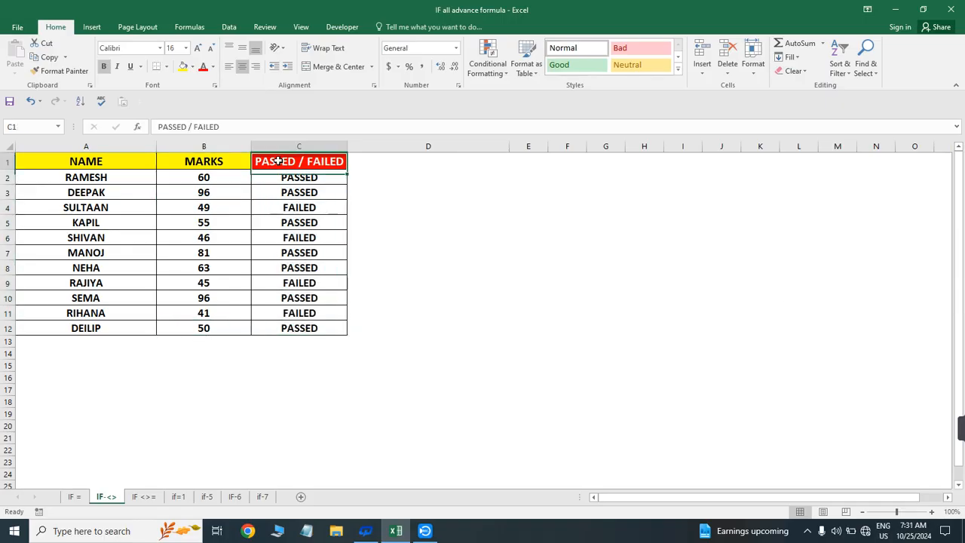
key("Down")
key("Left")
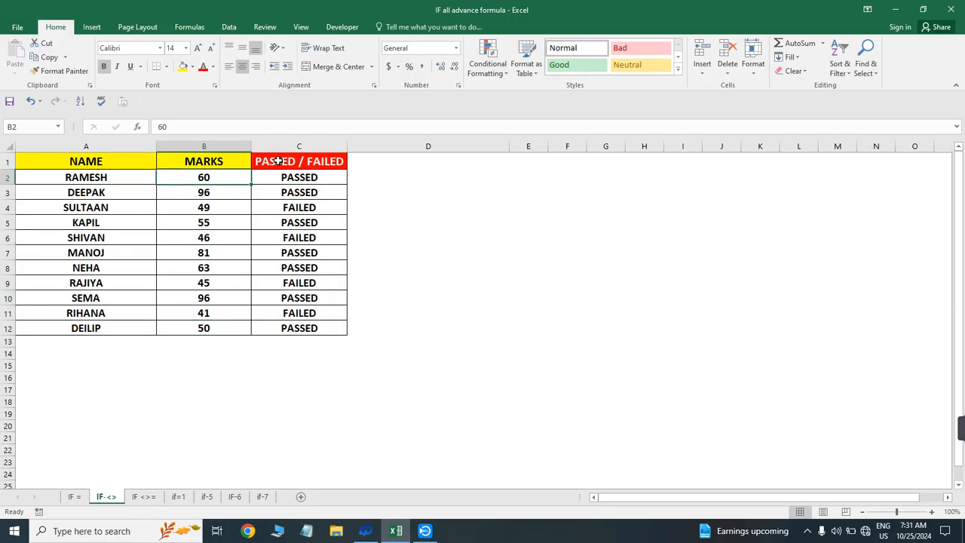
key("shift+Right")
key("Down")
key("Down")
key("shift+Right")
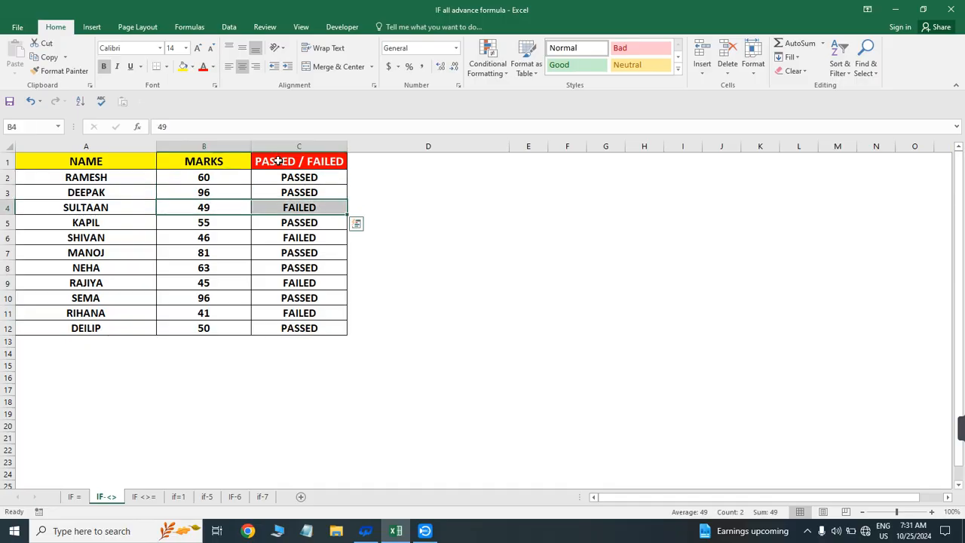
- Change the mark in B7 to 50 to test the passing limit, and check the result in C7
key("Down")
key("Down")
key("Down")
type("50")
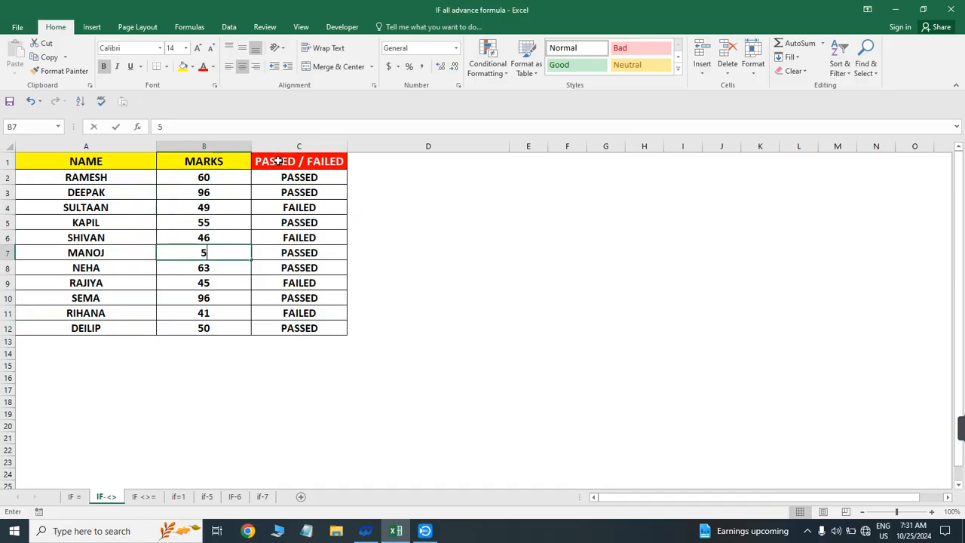
key("Return")
key("Up")
key("Right")
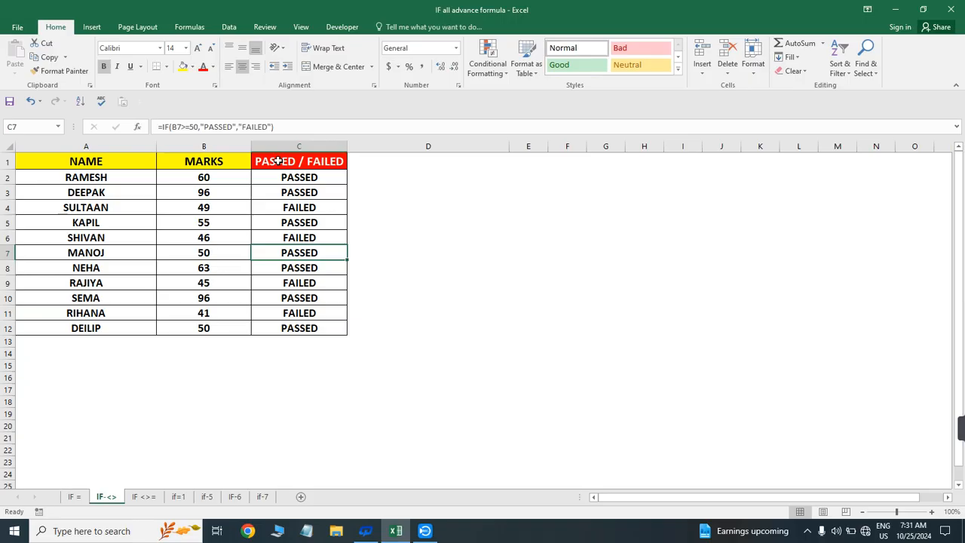
- Inspect the IF formula in C7 and review the results in the PASSED / FAILED column
key("F2")
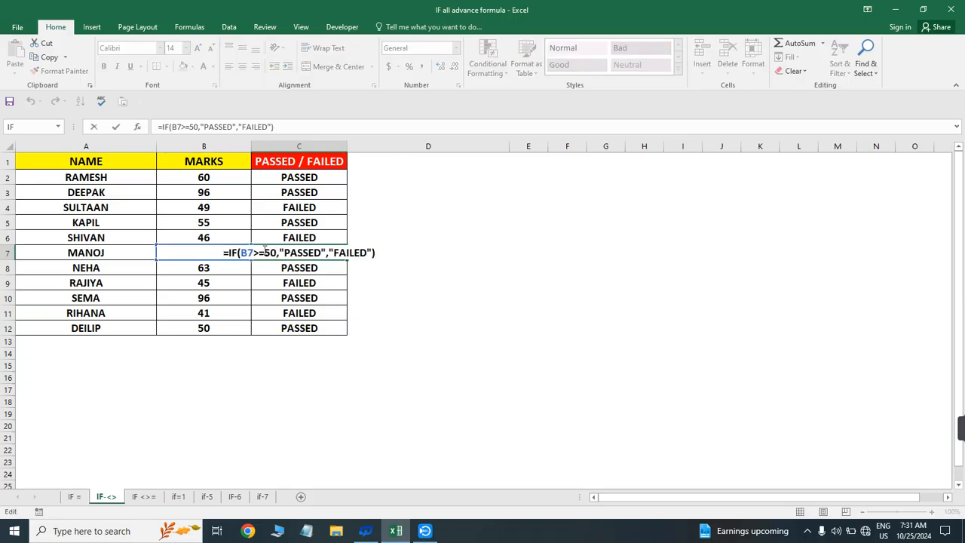
left_click(198, 249)
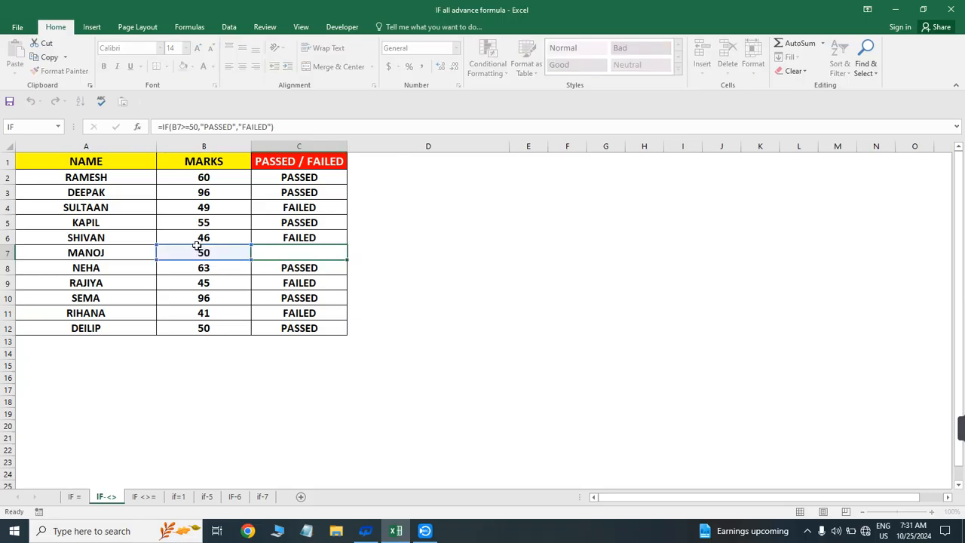
key("Escape")
key("Down")
key("Down")
key("Down")
key("Down")
key("Down")
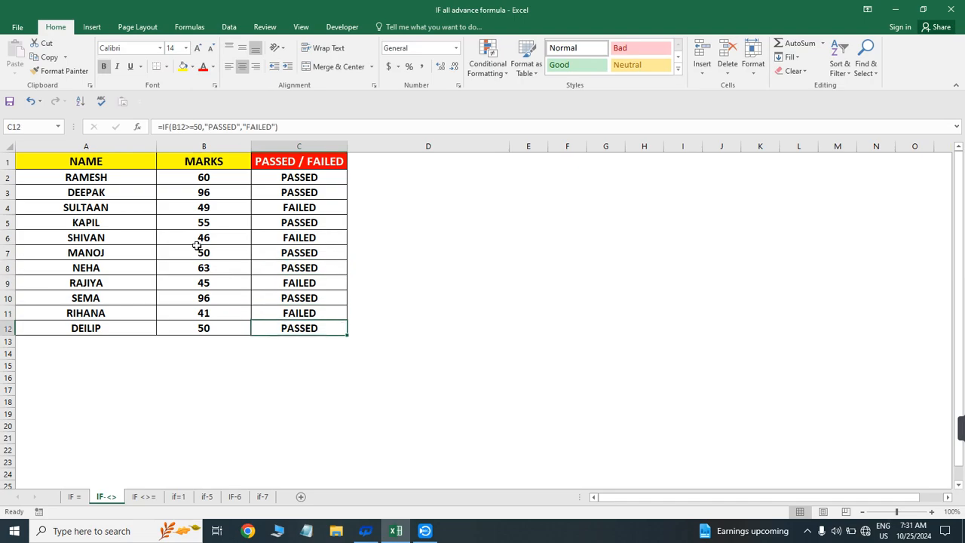
key("ctrl+Up")
key("ctrl+shift+Down")
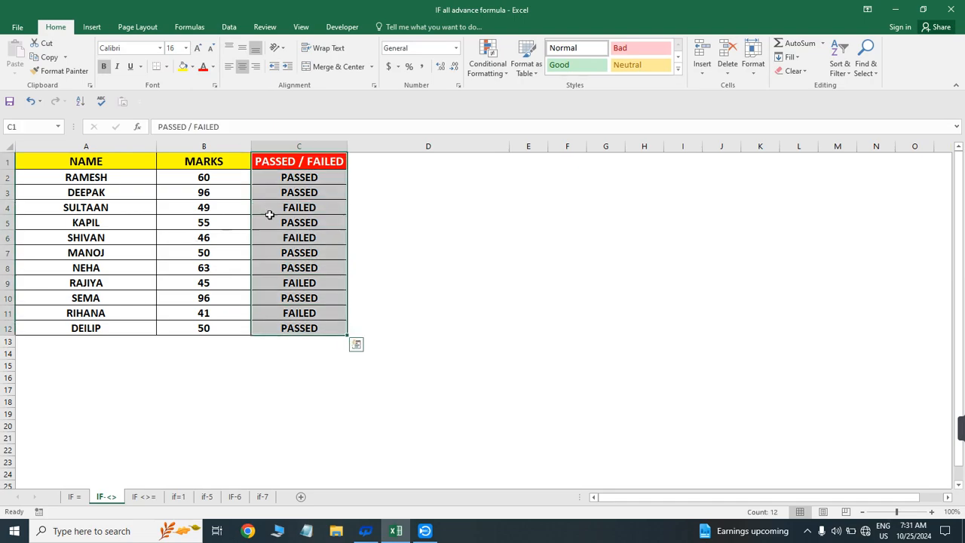
left_click(289, 179)
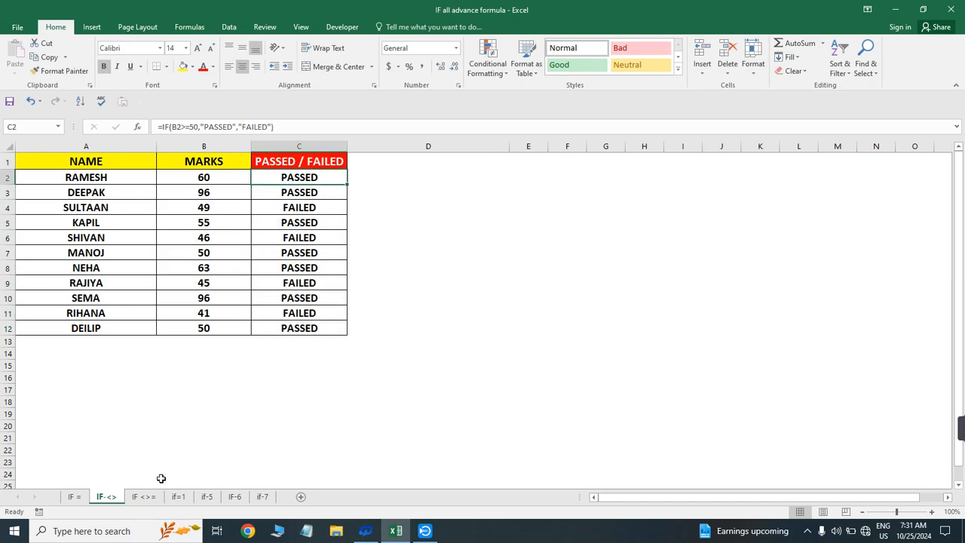
- Switch to the IF <>= worksheet and examine its MARKS and STATUS columns and the CONDITIONS table
left_click(139, 498)
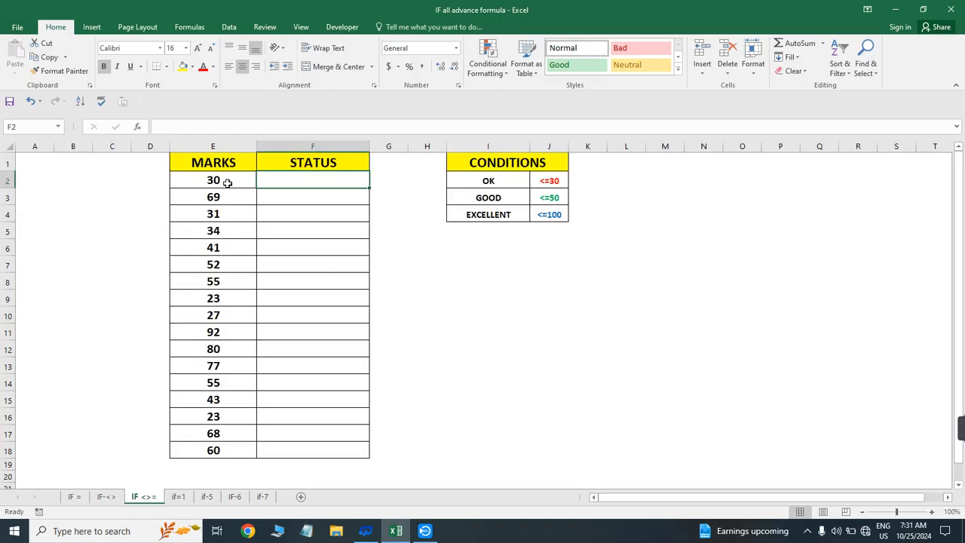
left_click_drag(226, 145, 335, 146)
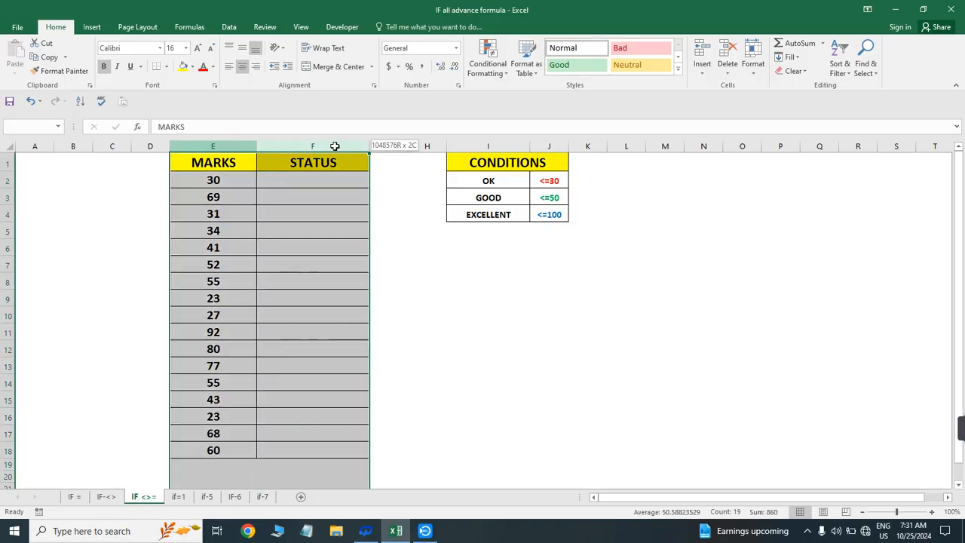
left_click(235, 182)
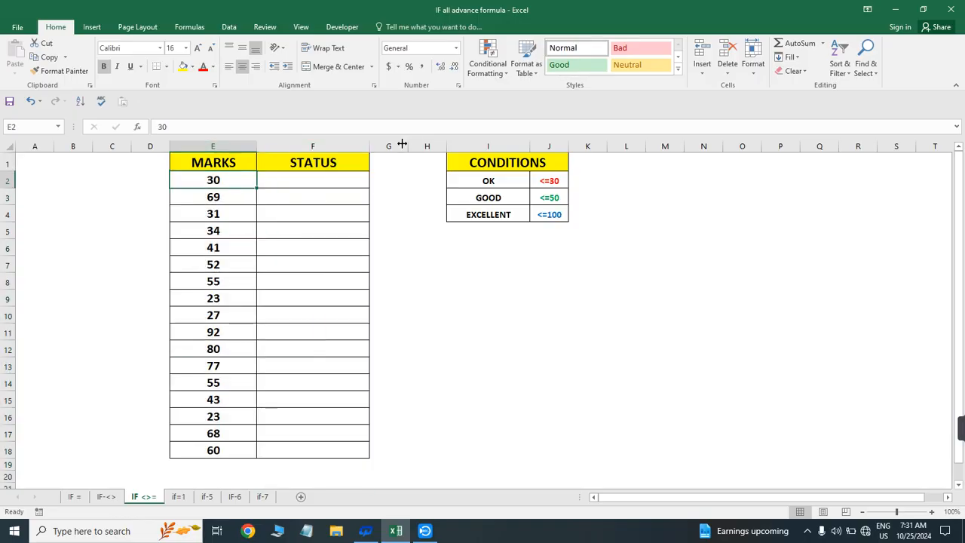
left_click_drag(488, 164, 544, 234)
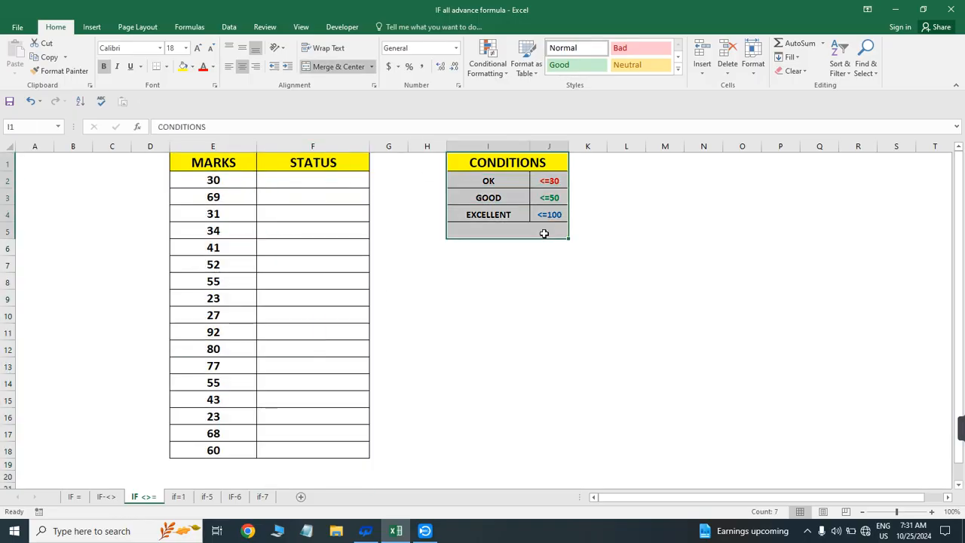
- Compare the first mark in E2 and the MARKS and STATUS columns with the OK, GOOD and EXCELLENT limits in the CONDITIONS table
left_click(293, 182)
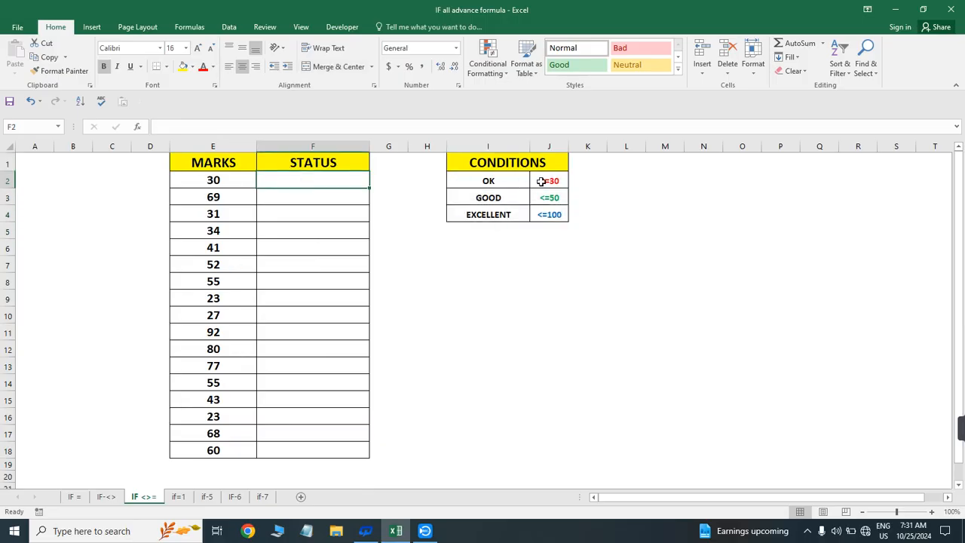
left_click(215, 179)
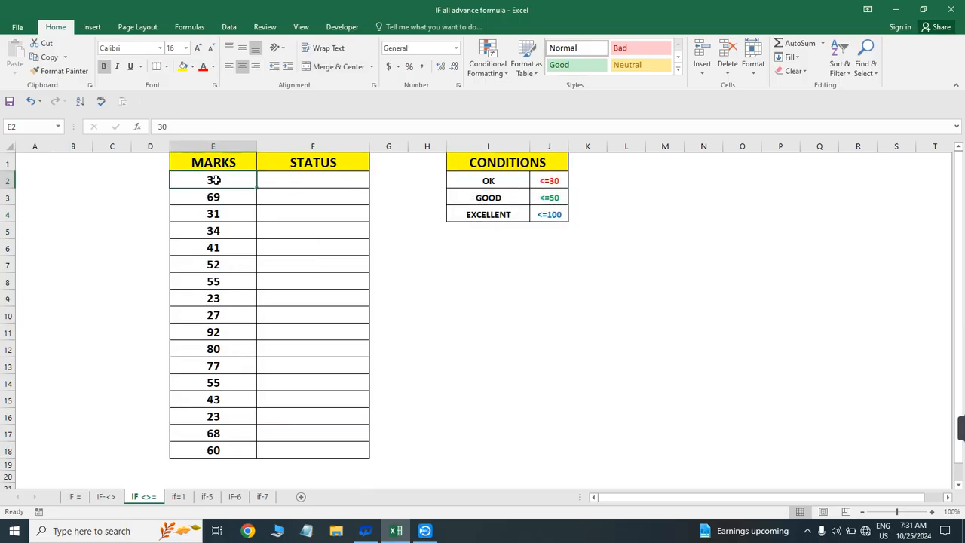
left_click(546, 179)
left_click(502, 180)
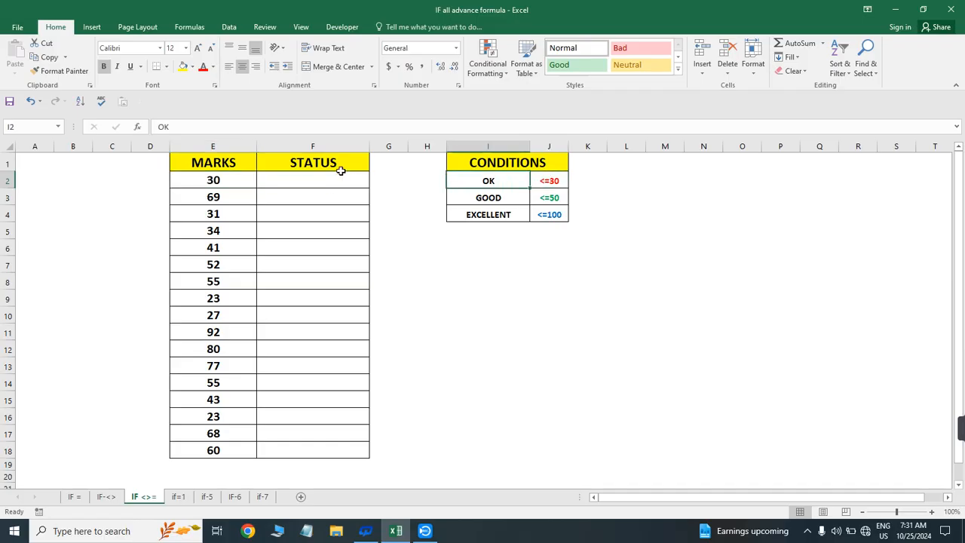
left_click(312, 181)
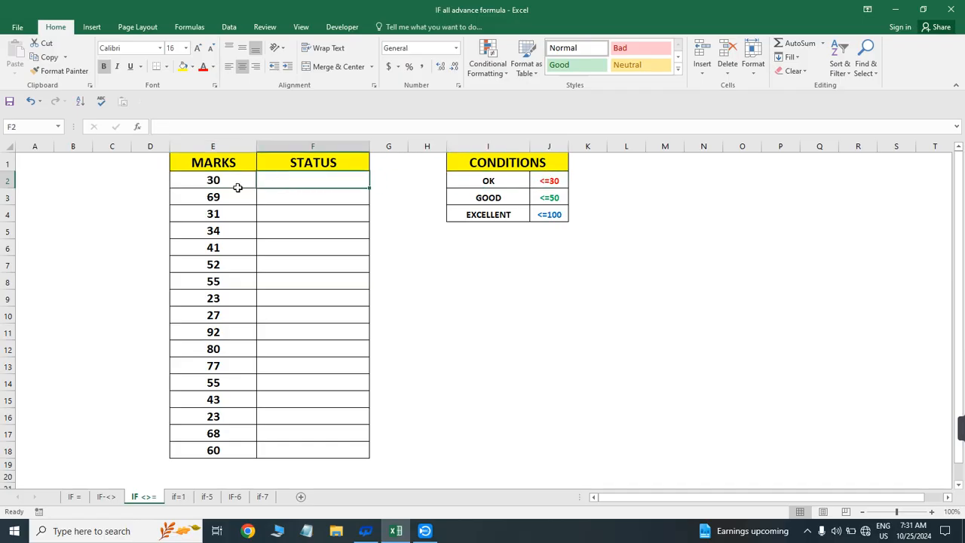
left_click(215, 142)
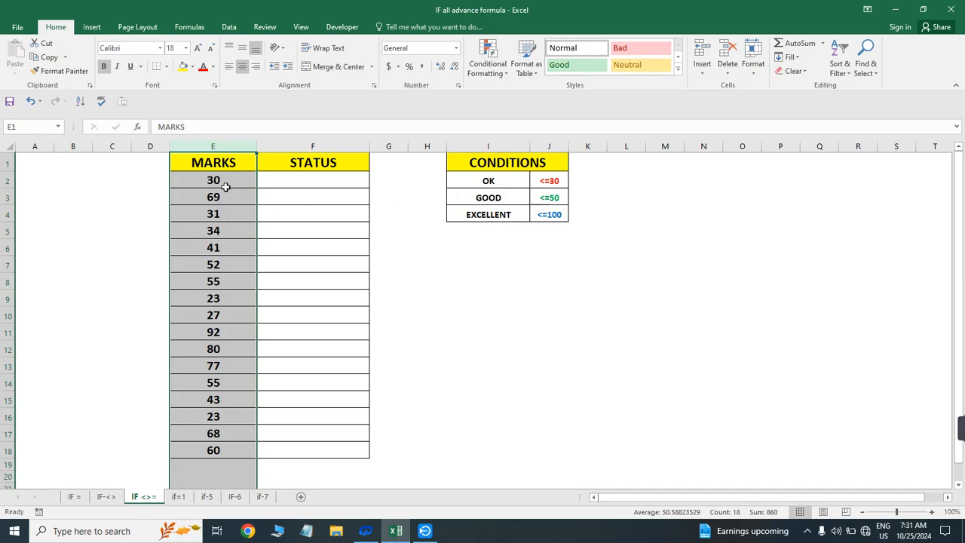
left_click(494, 215)
left_click_drag(497, 180, 549, 212)
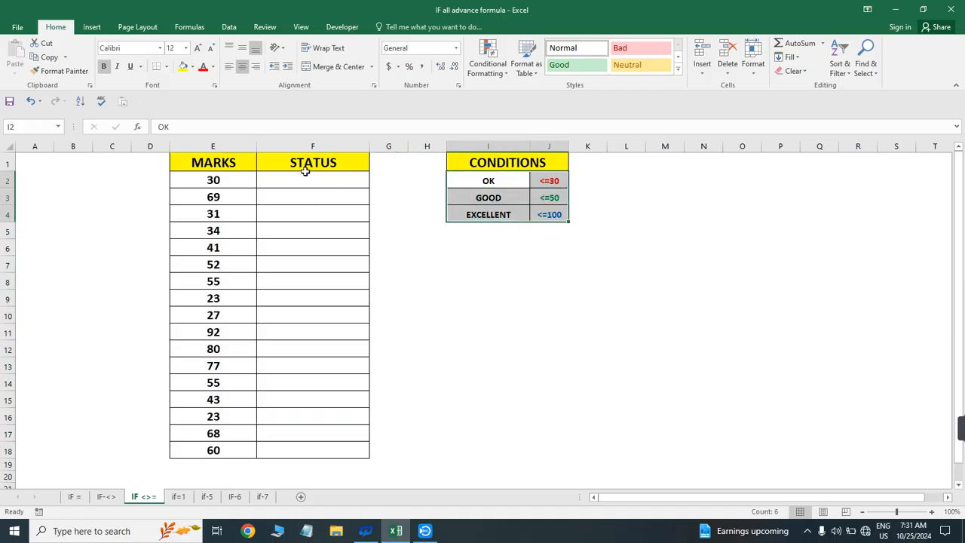
left_click(304, 145)
left_click_drag(212, 145, 375, 173)
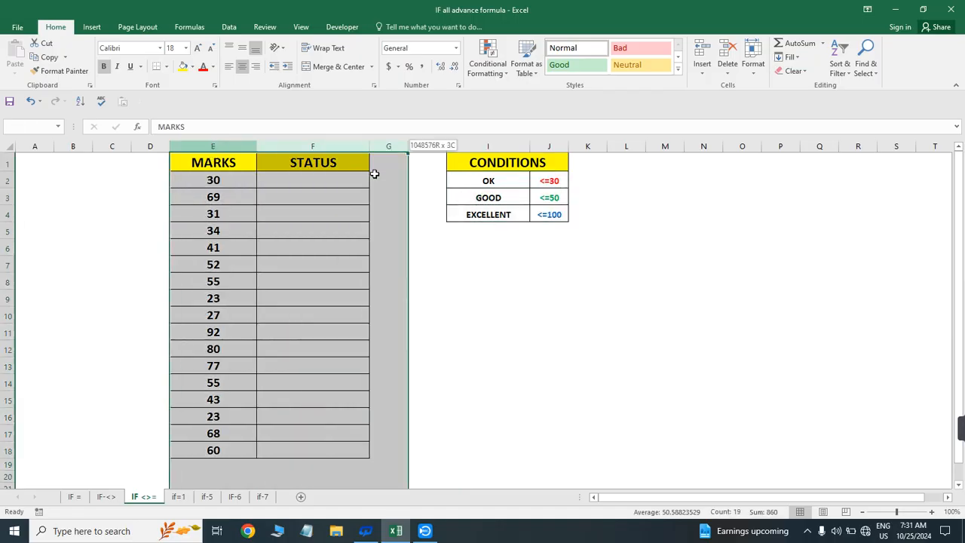
- Begin an IF formula in F2 that returns "OK" when E2<=30
left_click(319, 177)
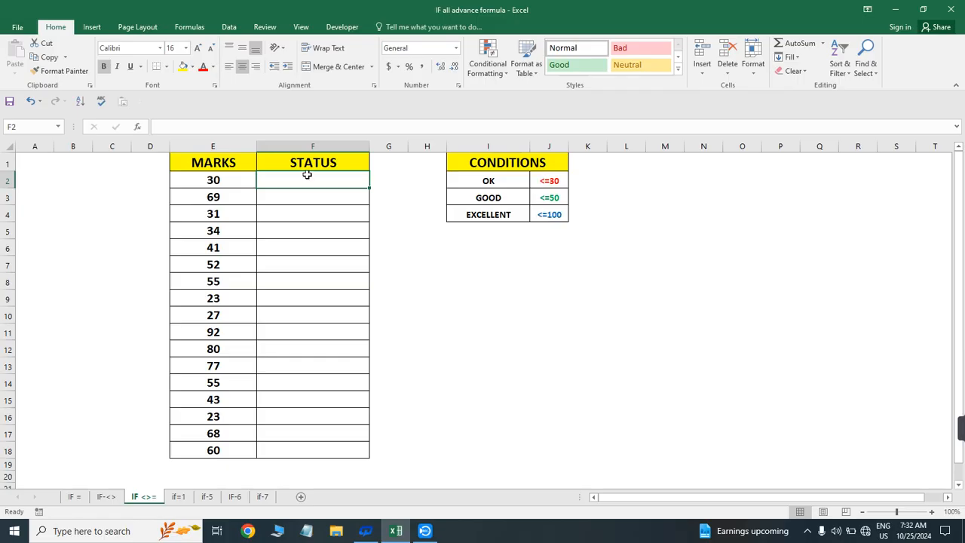
type("=if")
key("Tab")
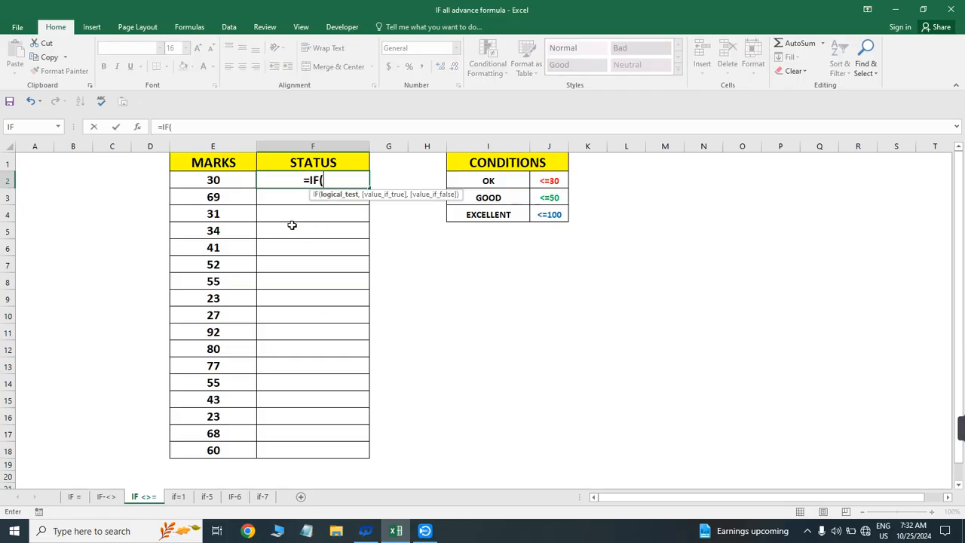
key("Left")
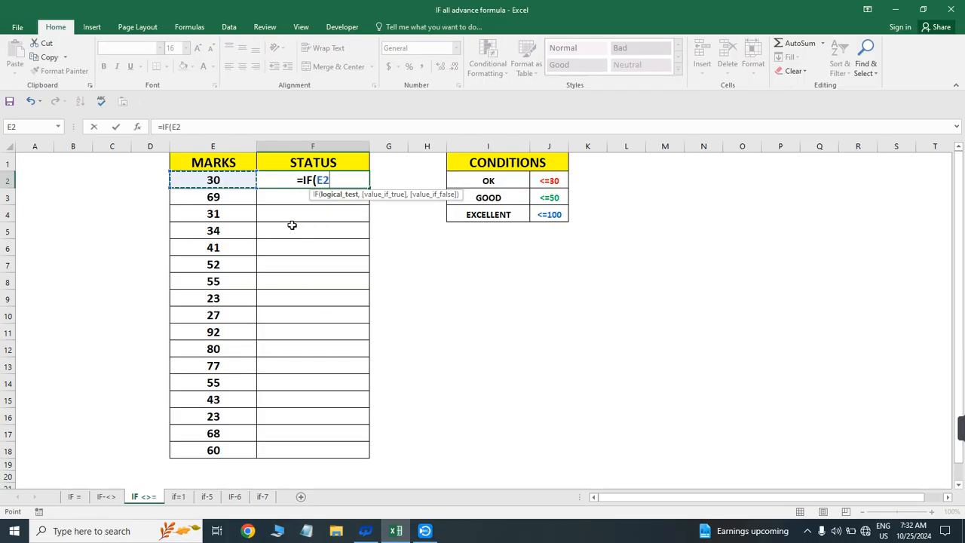
type("<")
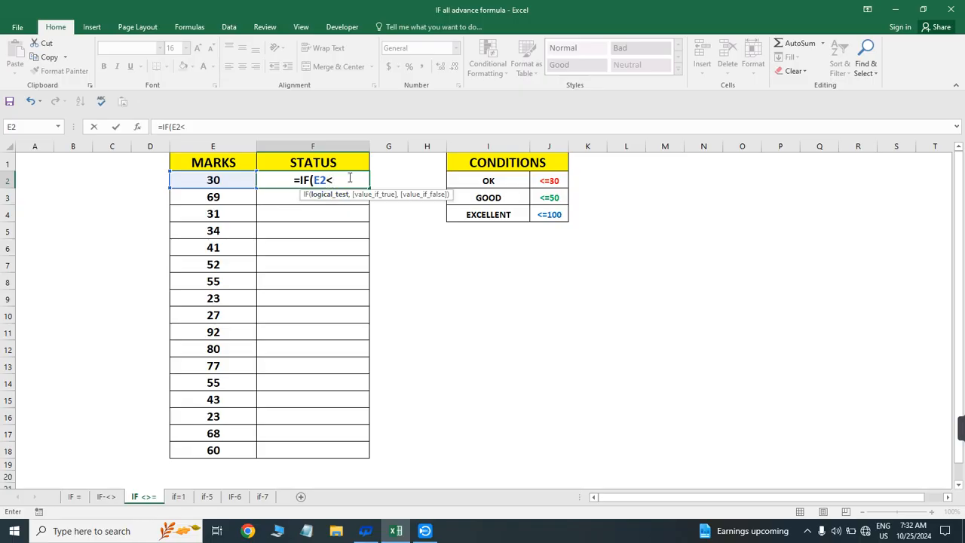
type("=30")
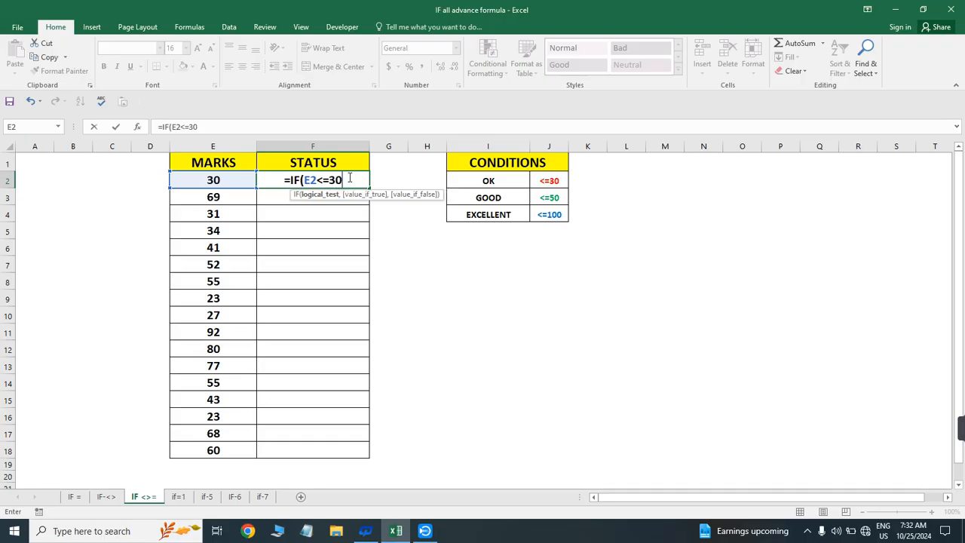
type(",\"OK")
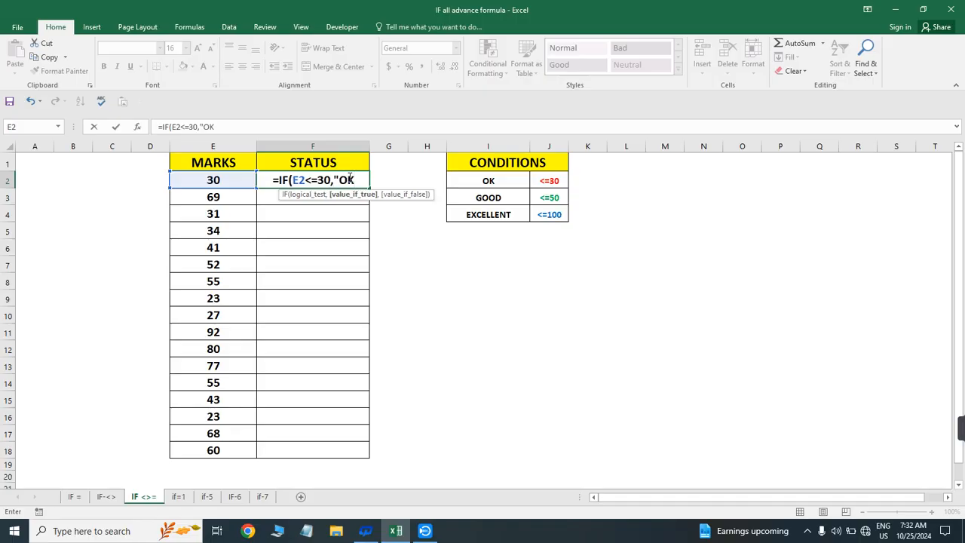
type("\"")
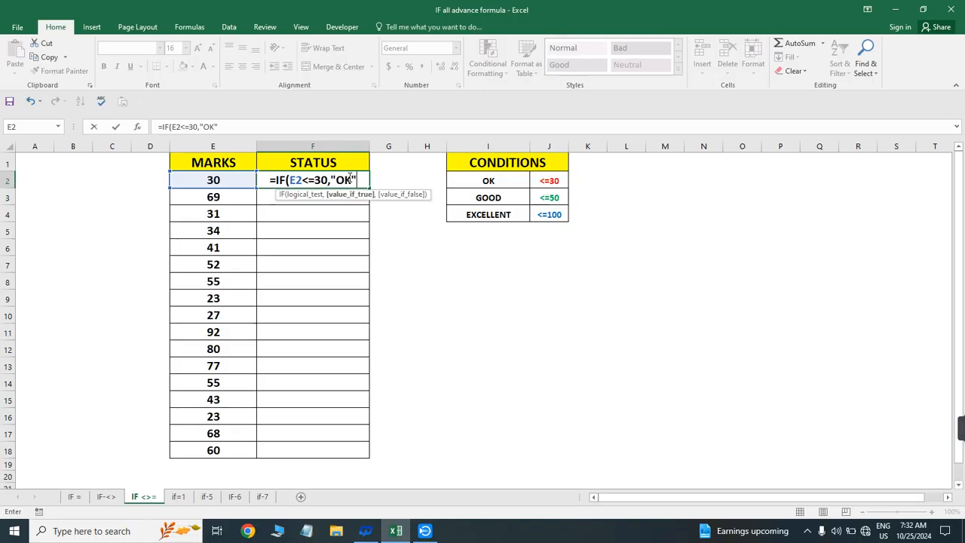
- Nest a second IF in the F2 formula that returns "GOOD" when E2<=50
type(",IF(")
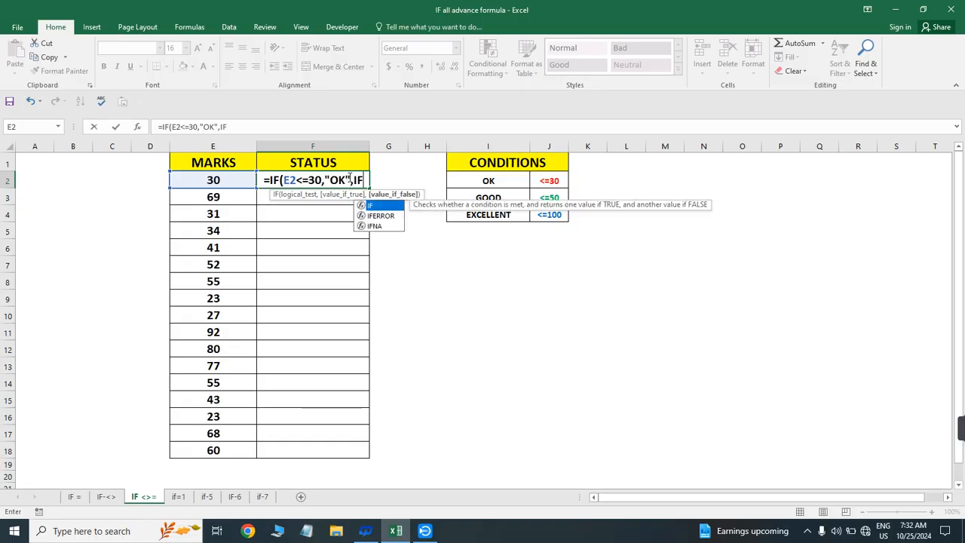
left_click(217, 180)
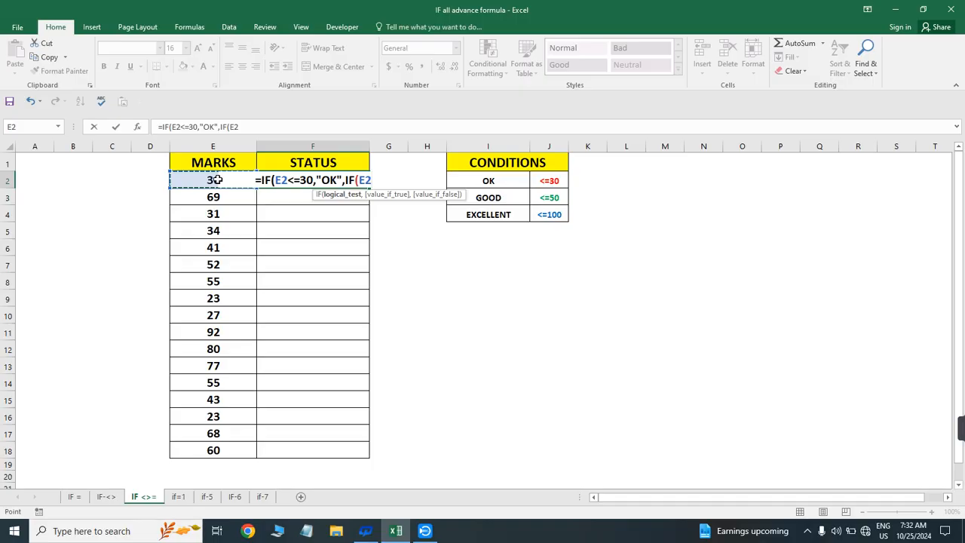
type("<")
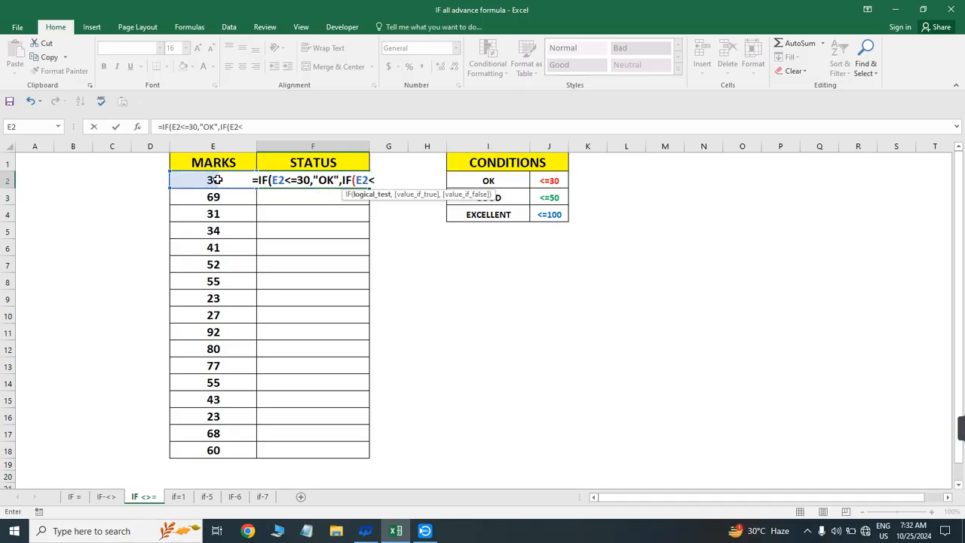
type("=")
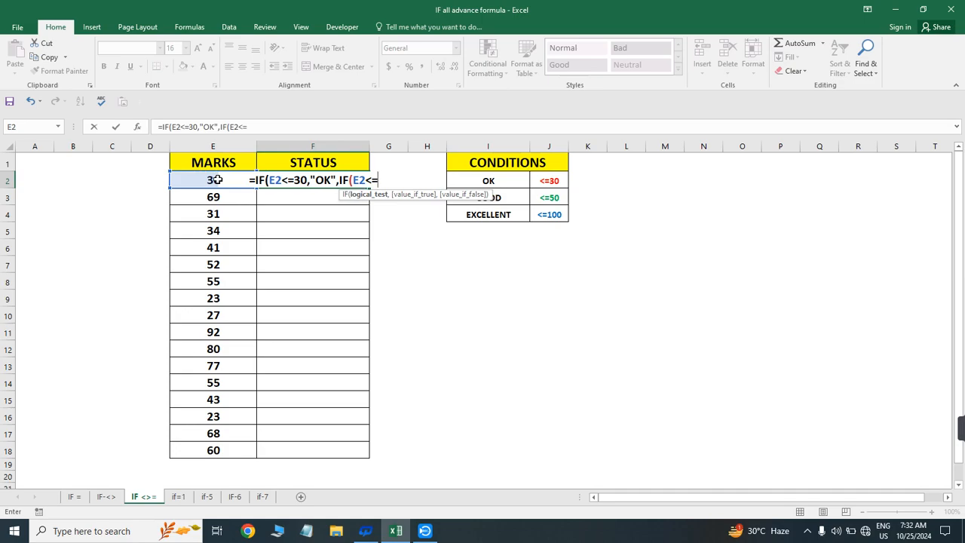
type("50")
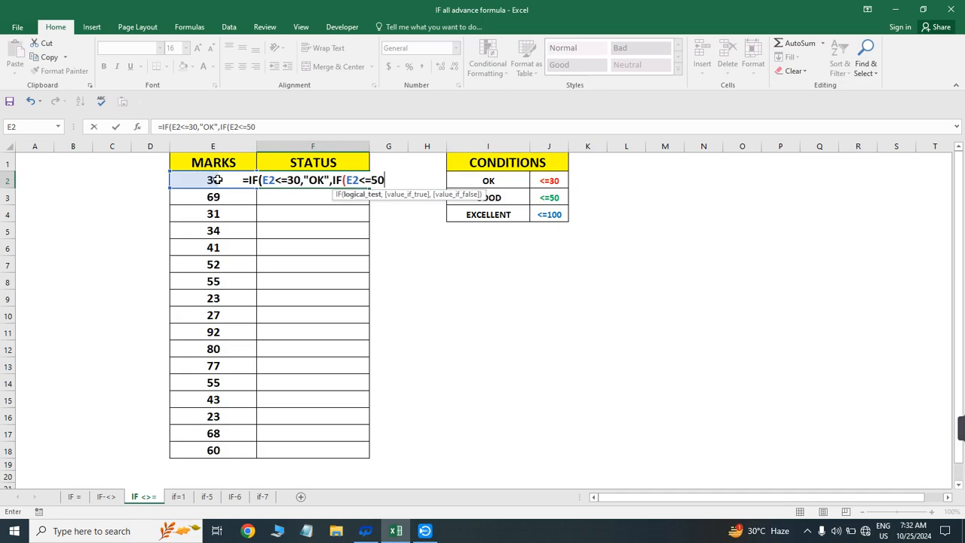
type(",\"")
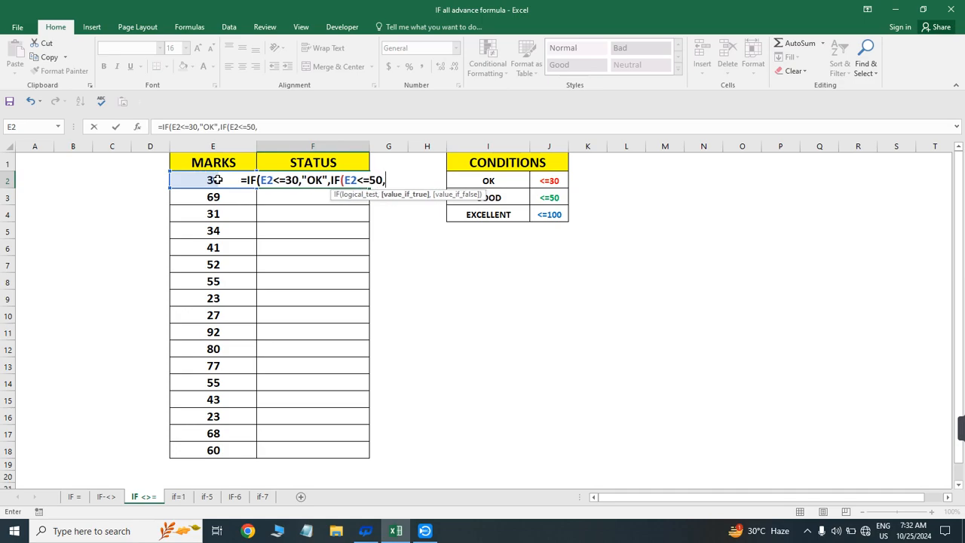
type("GOOD")
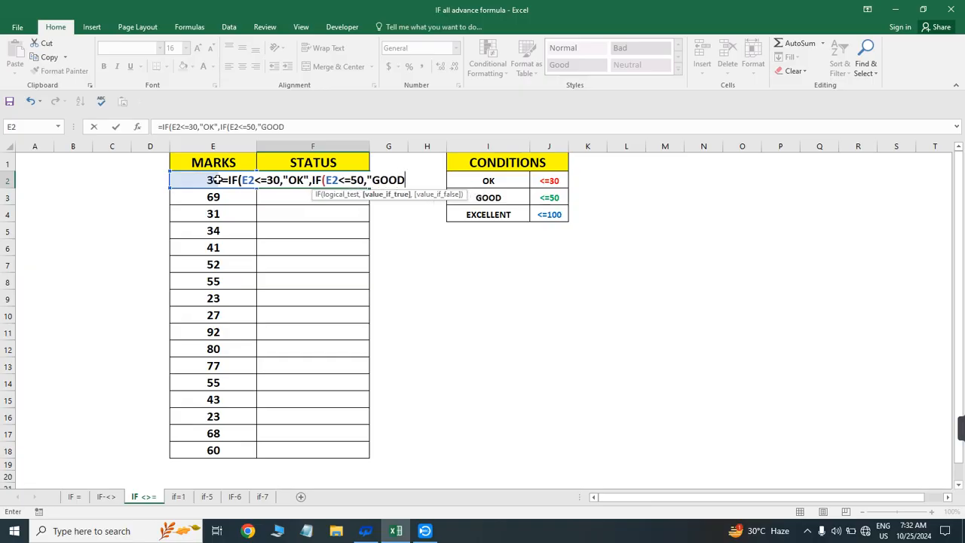
- Nest a third IF in the F2 formula that returns "EXCELLENT" when E2<=100, and enter the completed formula
type("\",IF")
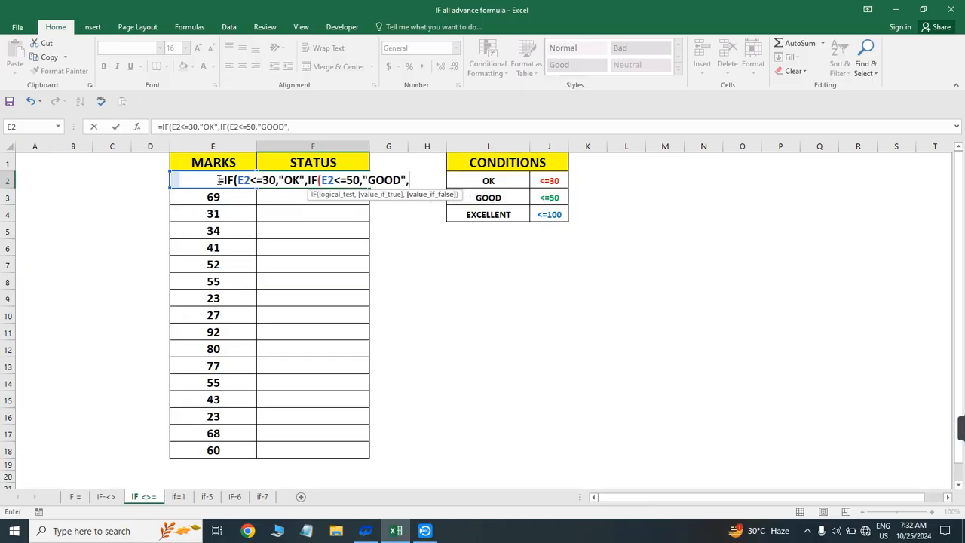
type("(")
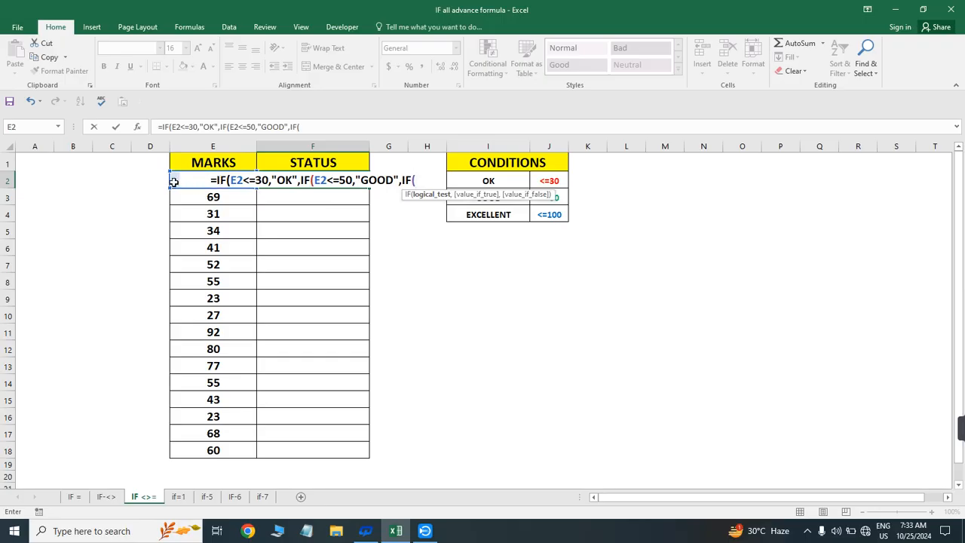
left_click(173, 181)
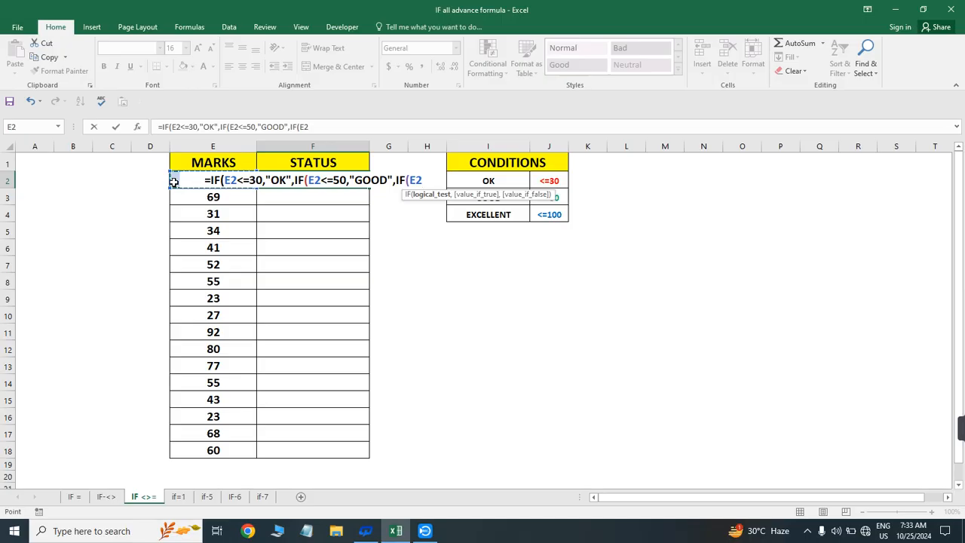
type("<")
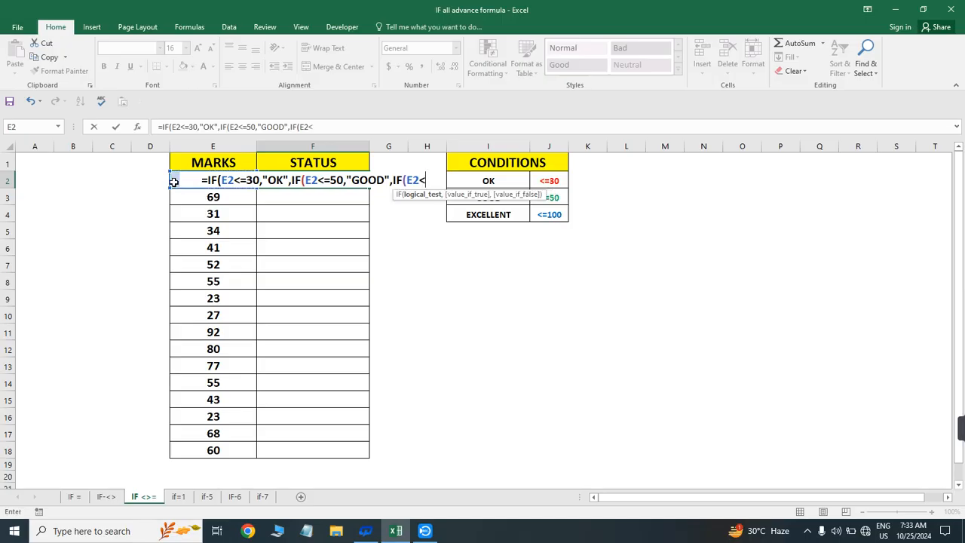
type("=100")
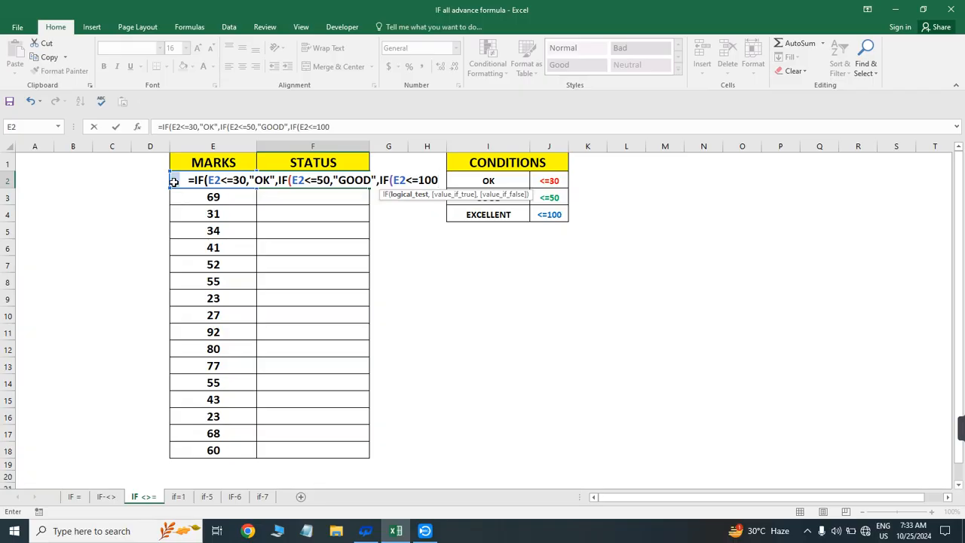
type(",")
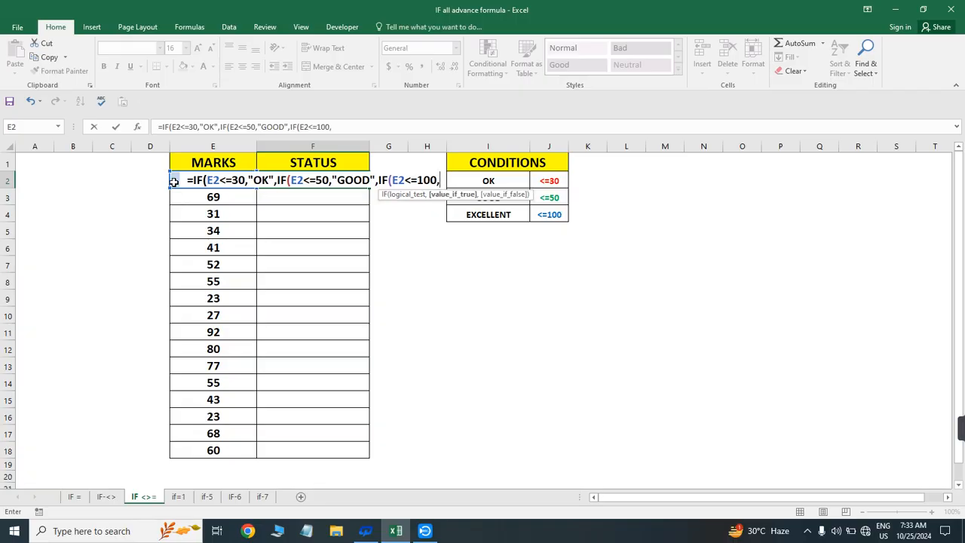
type("\"")
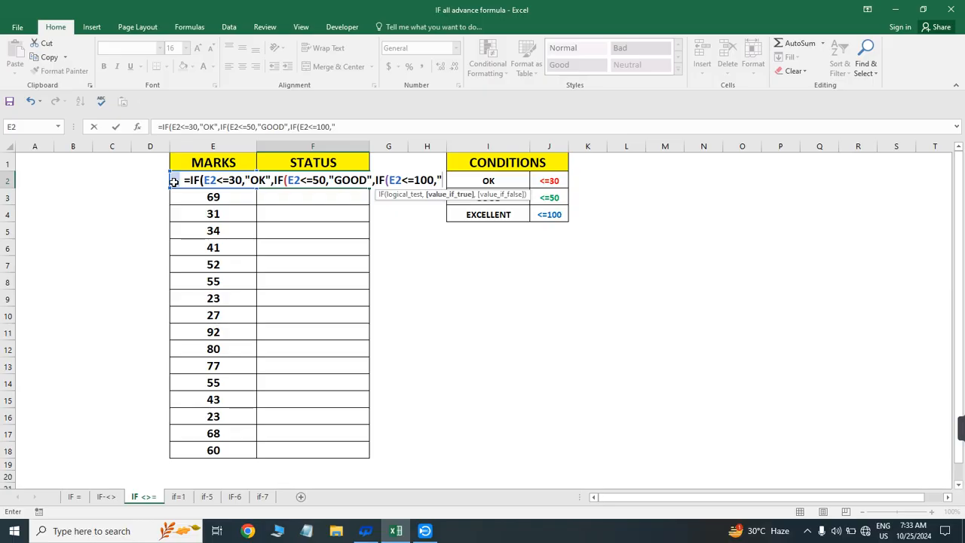
type("EXCELL")
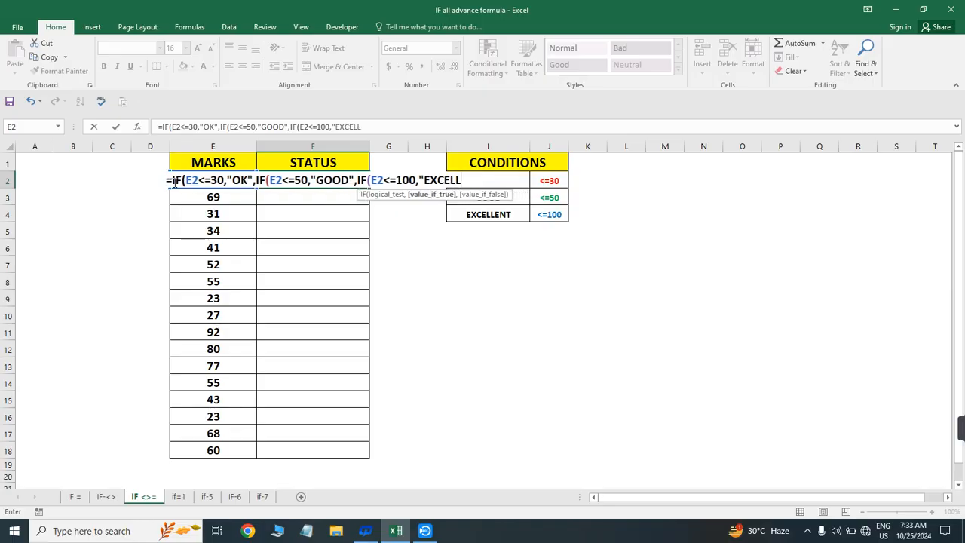
type("ENT\"")
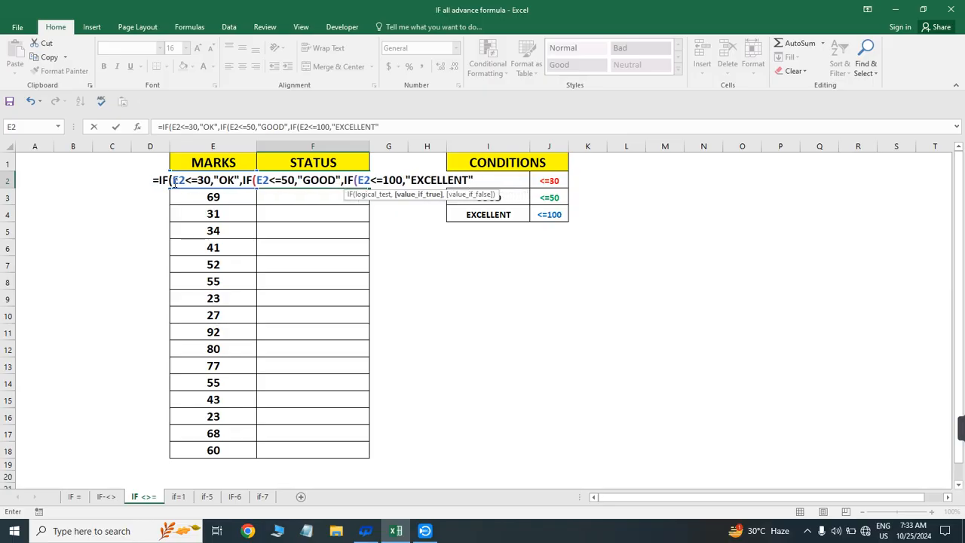
type("))")
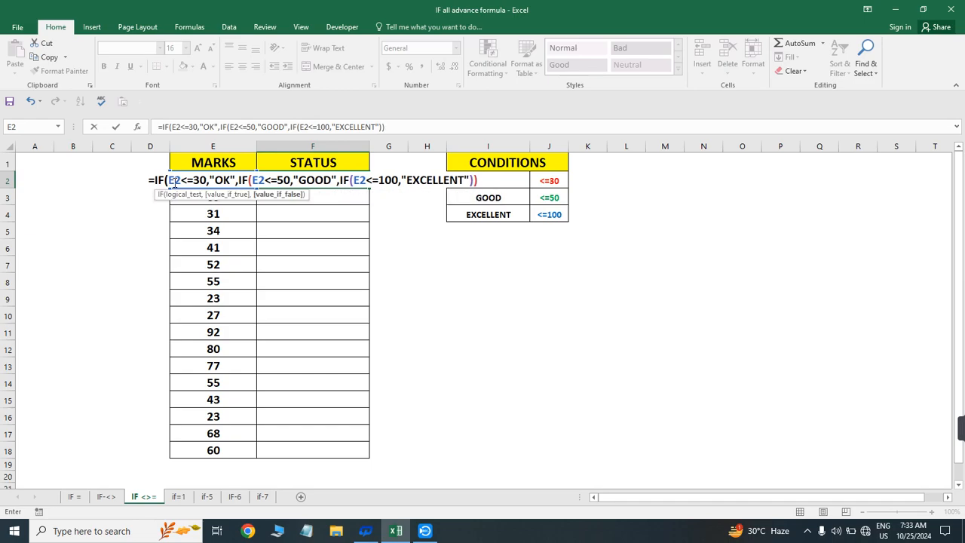
key("Return")
key("Return")
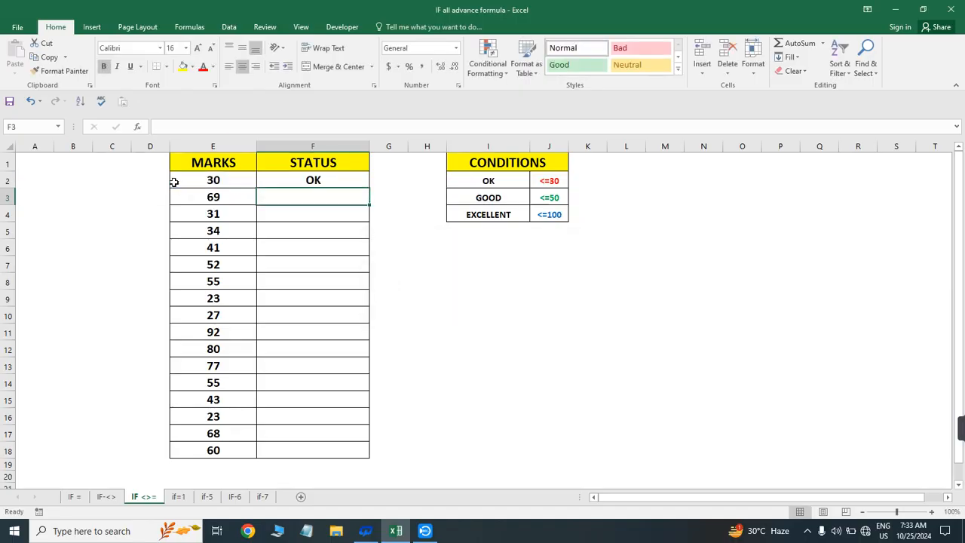
- Fill the nested IF formula from F2 down the STATUS column to F18
key("Left")
key("ctrl+Down")
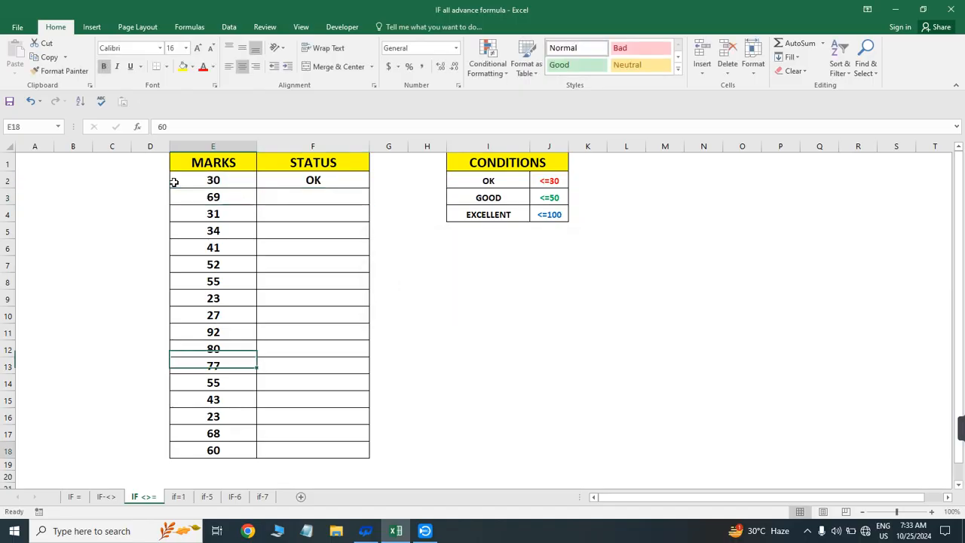
key("Right")
key("shift+Up")
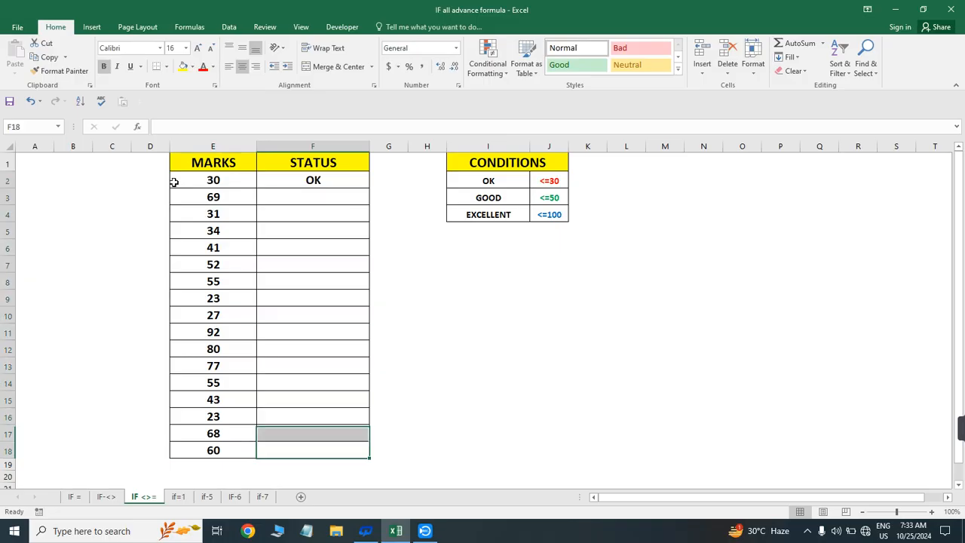
key("ctrl+shift+Up")
key("ctrl+d")
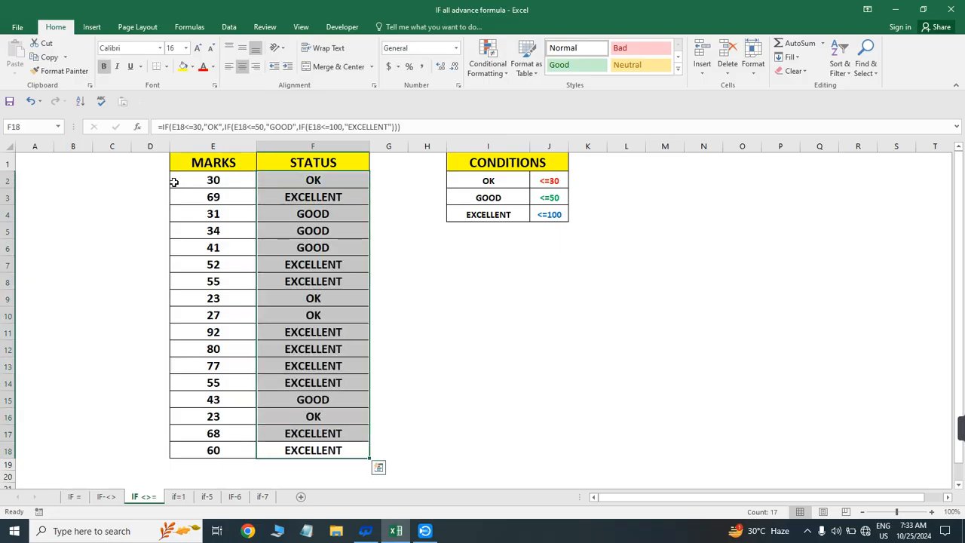
- Set the first mark in E2 to 29 to test the nested IF formula
key("ctrl+Up")
key("Down")
key("Left")
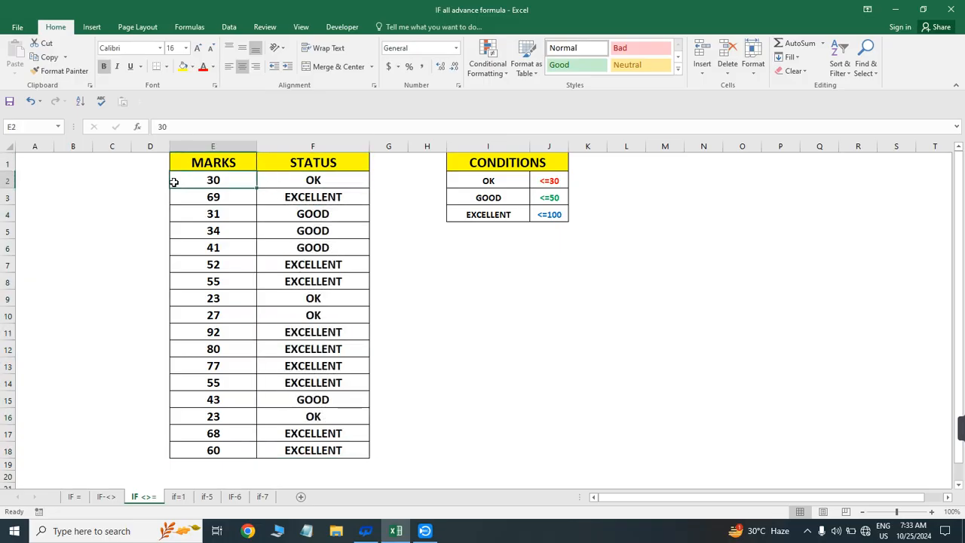
key("Right")
key("Left")
key("F2")
key("BackSpace")
key("BackSpace")
type("29")
key("Return")
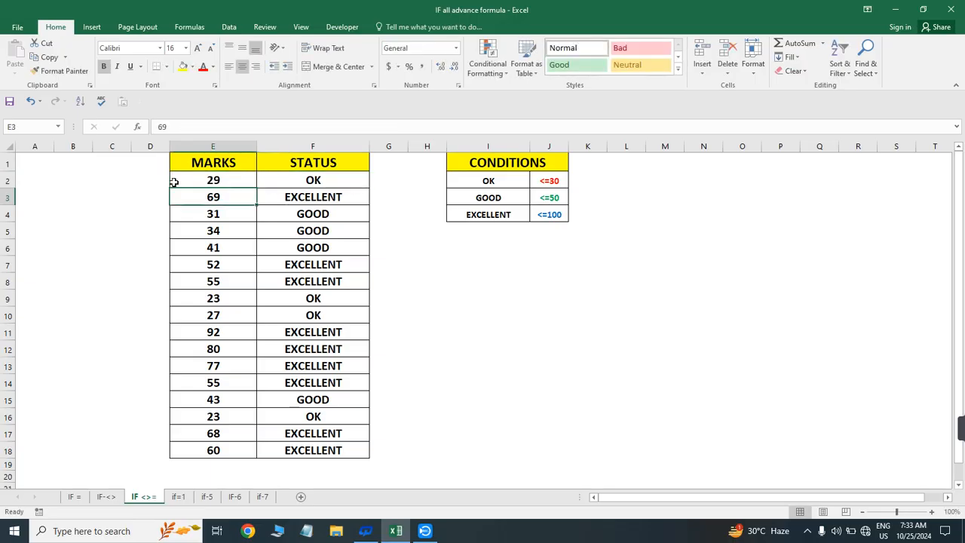
- Undo the mark change in E2 and inspect the nested IF formula in F2
key("Up")
key("ctrl+z")
key("Right")
key("F2")
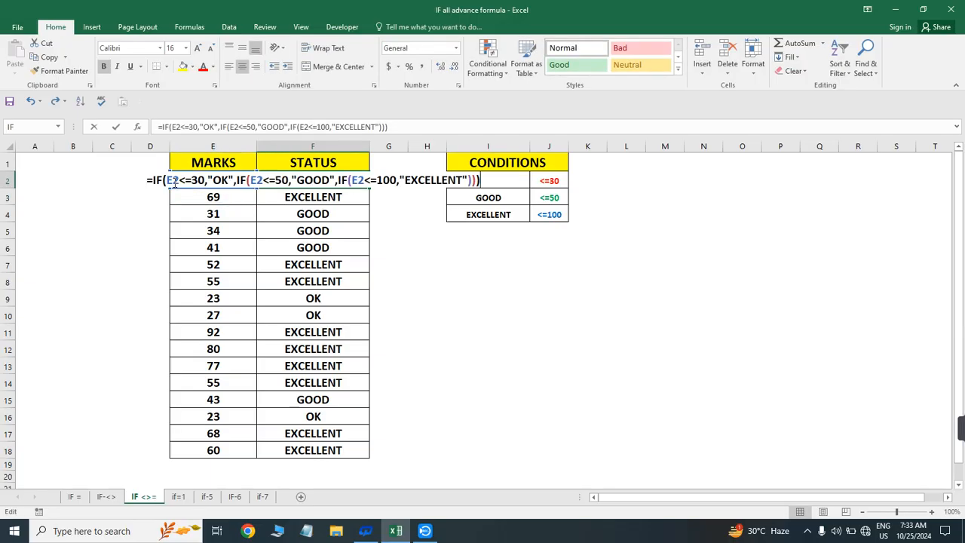
key("Escape")
- Try a mark of 31 in E2 to test the nested IF formula, and undo the change
key("Left")
type("31")
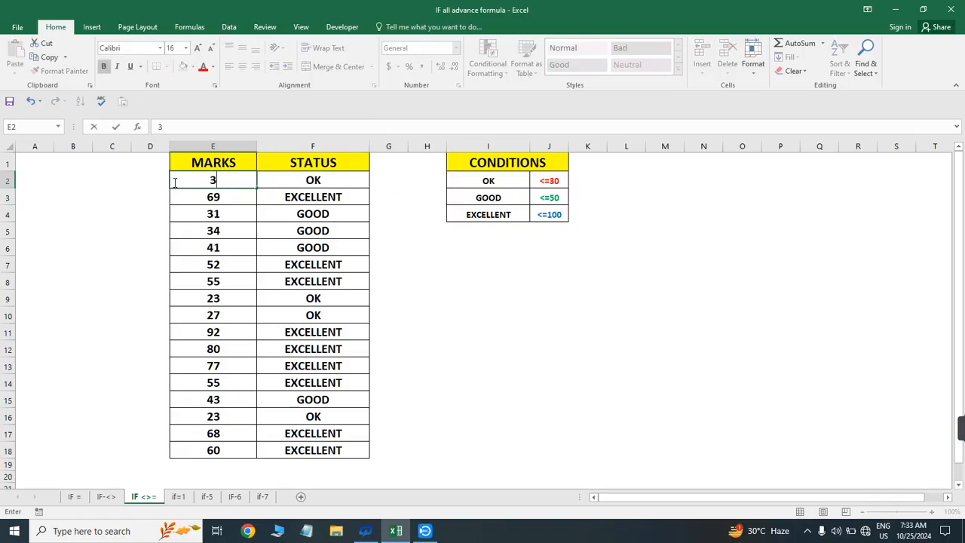
key("Return")
key("Up")
key("Right")
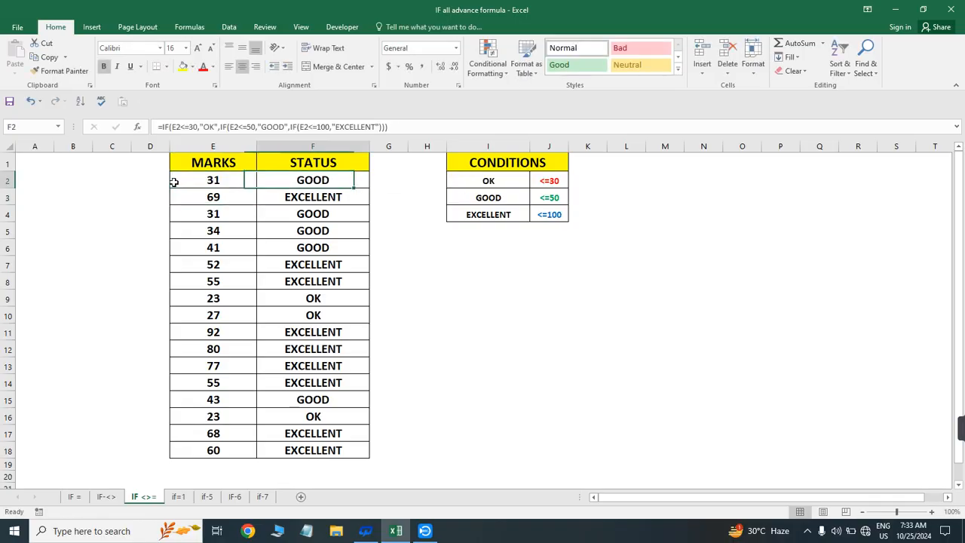
key("ctrl+z")
- Check the statuses in rows 2 to 7 against their marks and the conditions table, and review the nested IF formula in F2
key("Right")
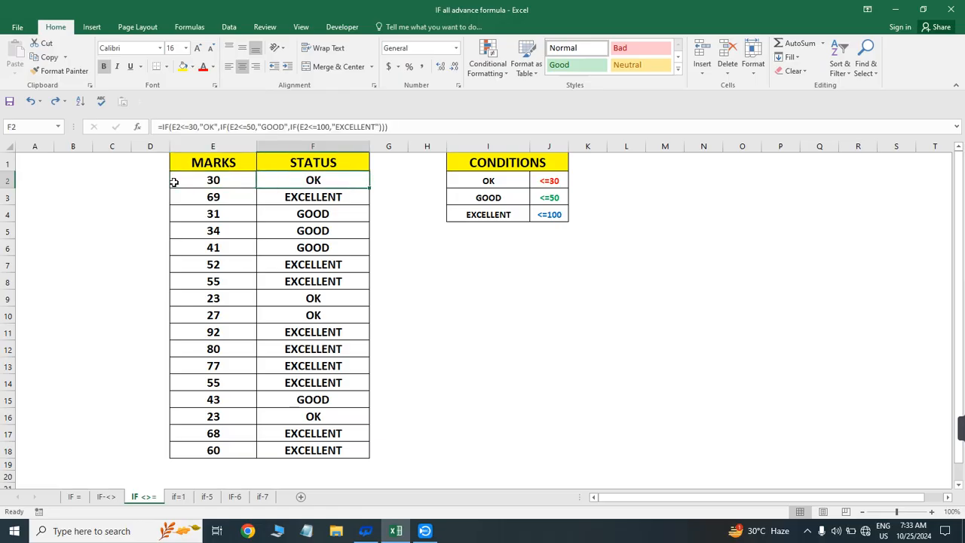
key("Down")
key("Left")
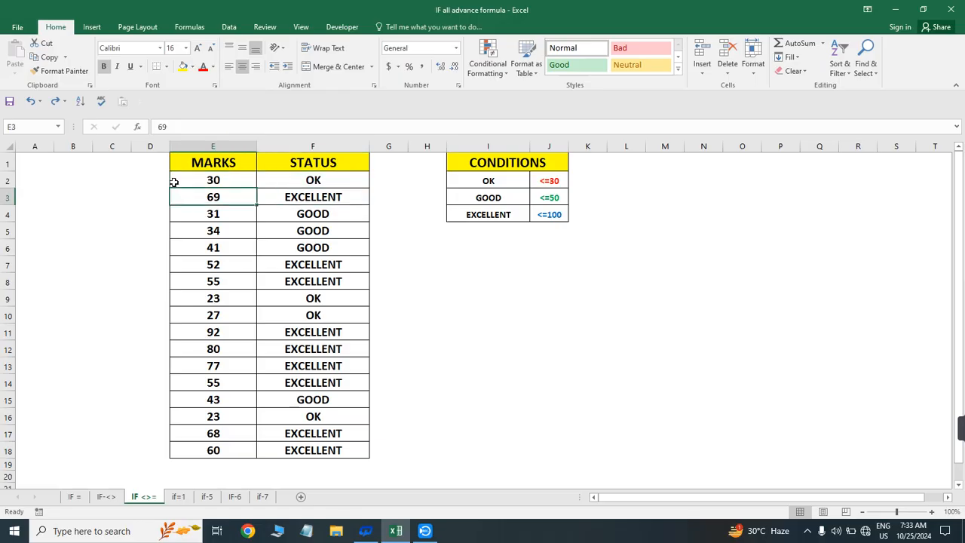
key("Right")
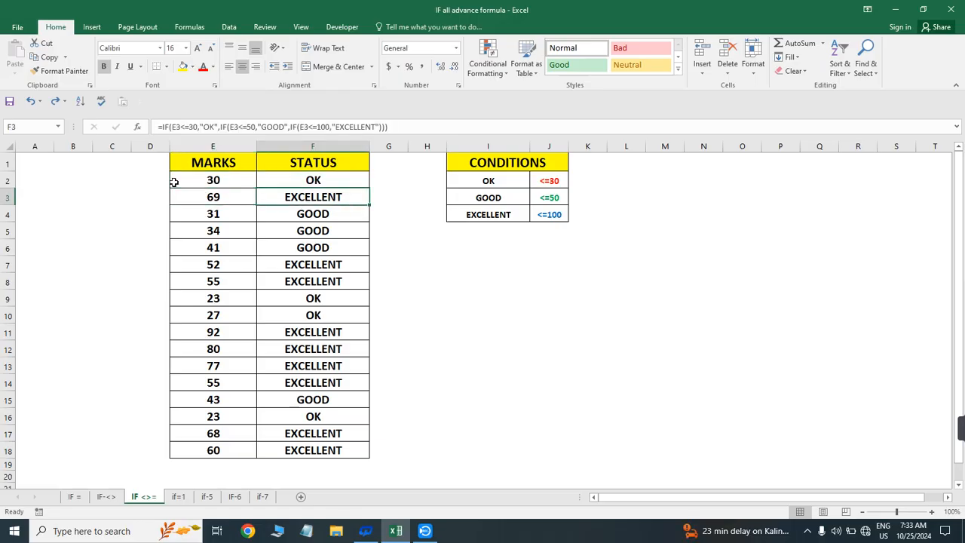
key("Down")
key("Down")
key("Down")
key("Down")
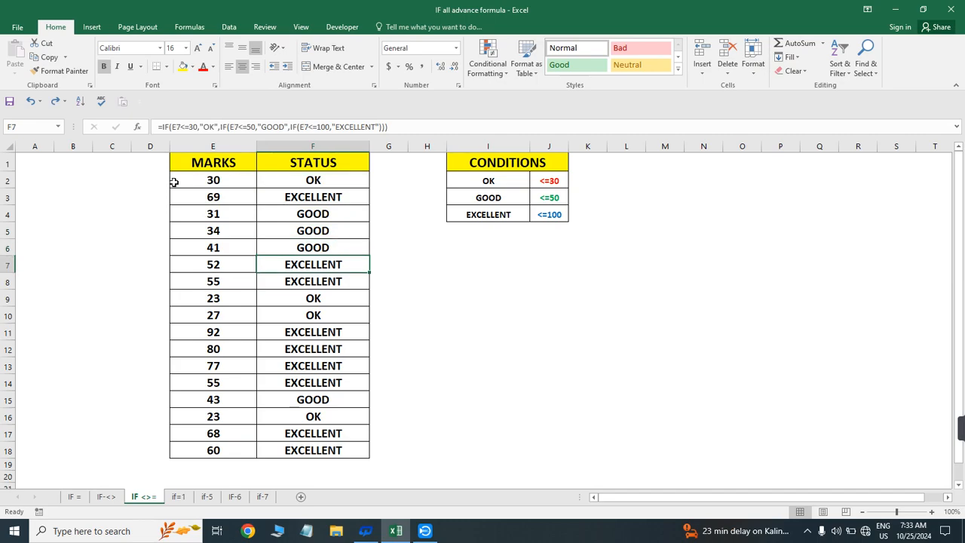
key("Left")
key("Up")
key("shift+Right")
key("shift+Up")
key("shift+Up")
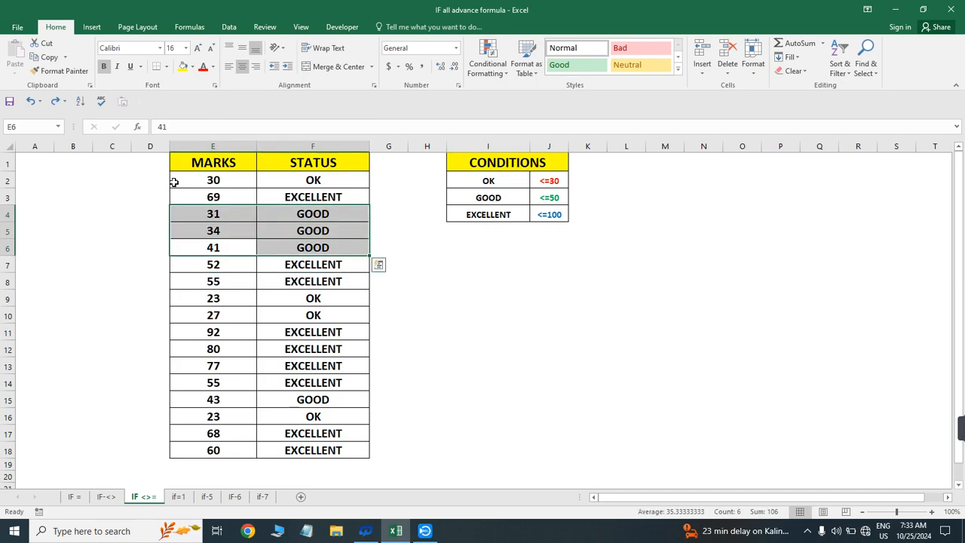
left_click(294, 291)
left_click(322, 180)
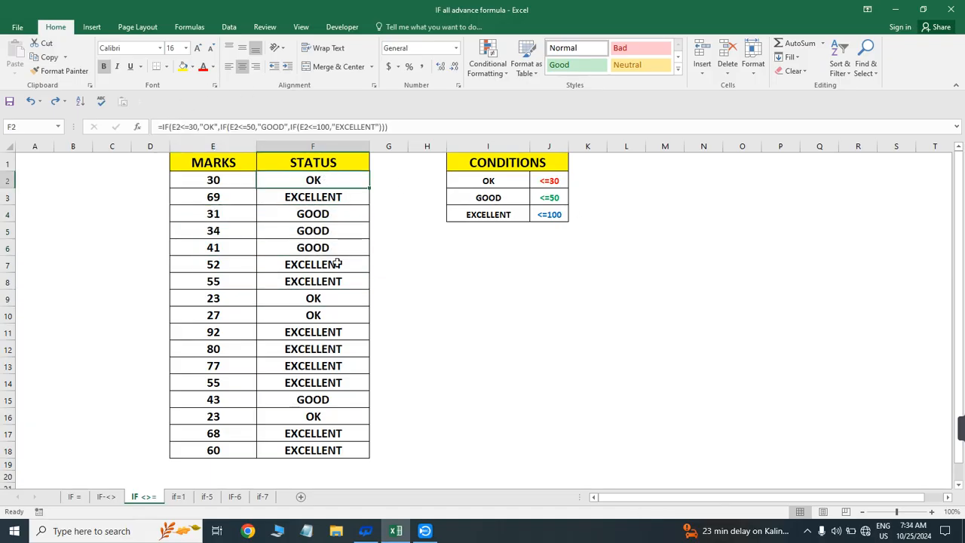
key("F2")
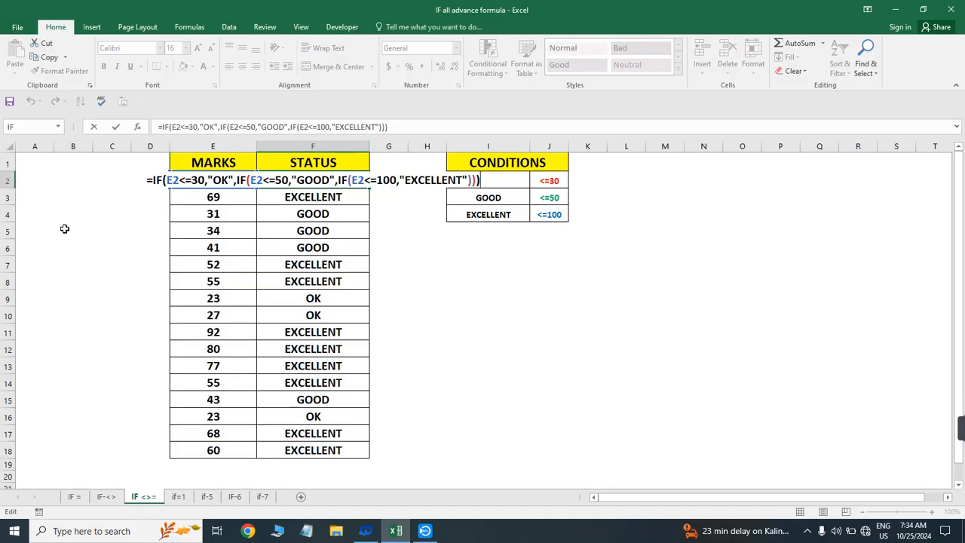
key("ctrl+Return")
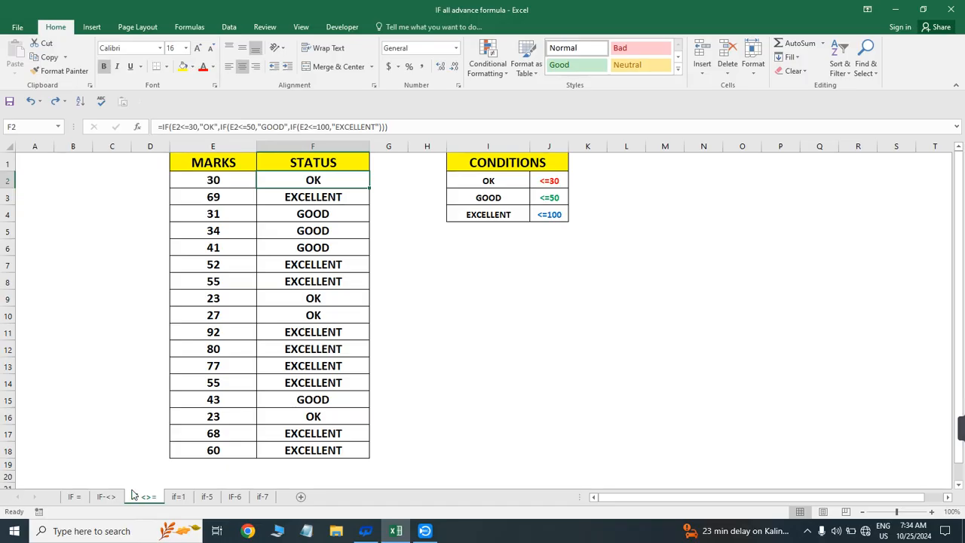
- On the if=1 sheet, set the font size of columns F to H to 18 and widen the three columns equally
left_click(179, 498)
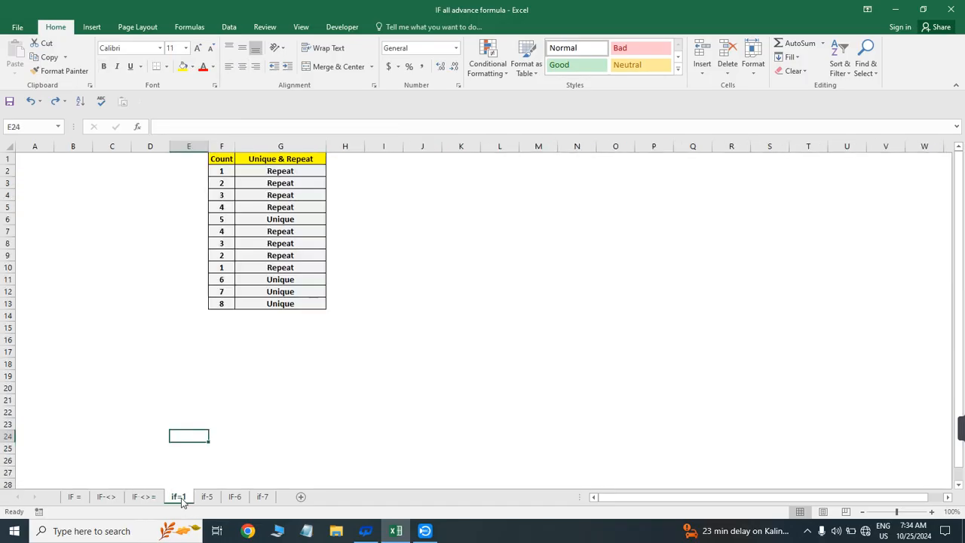
left_click(314, 171)
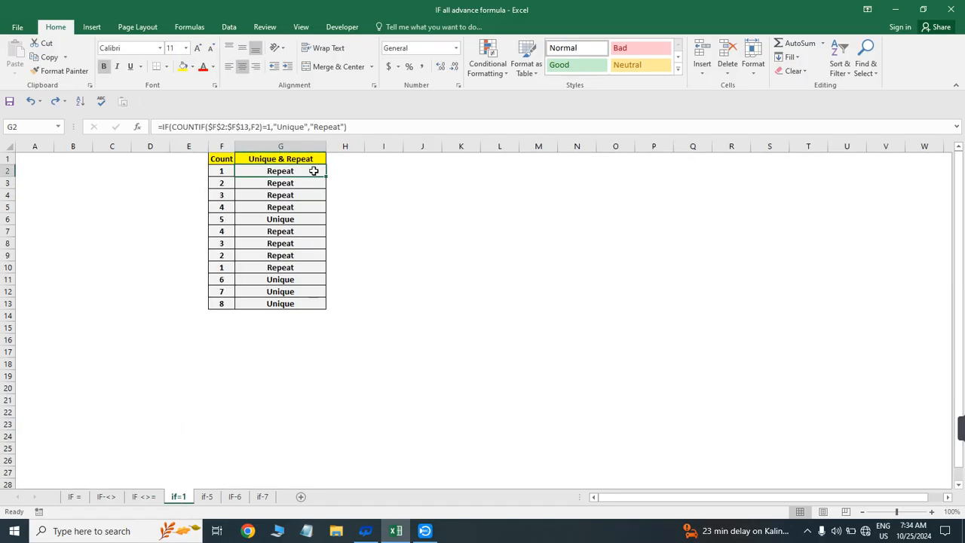
key("Up")
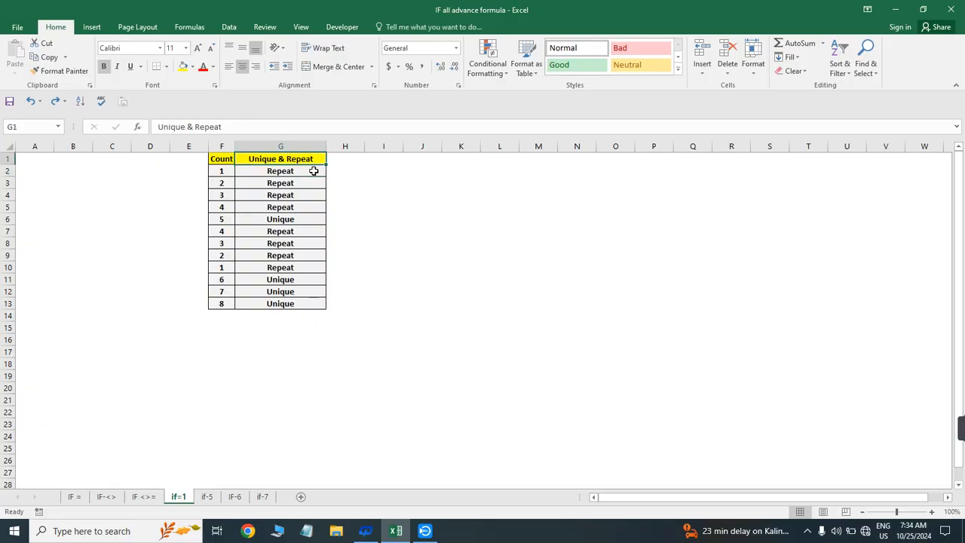
key("Left")
key("shift+Right")
key("shift+Right")
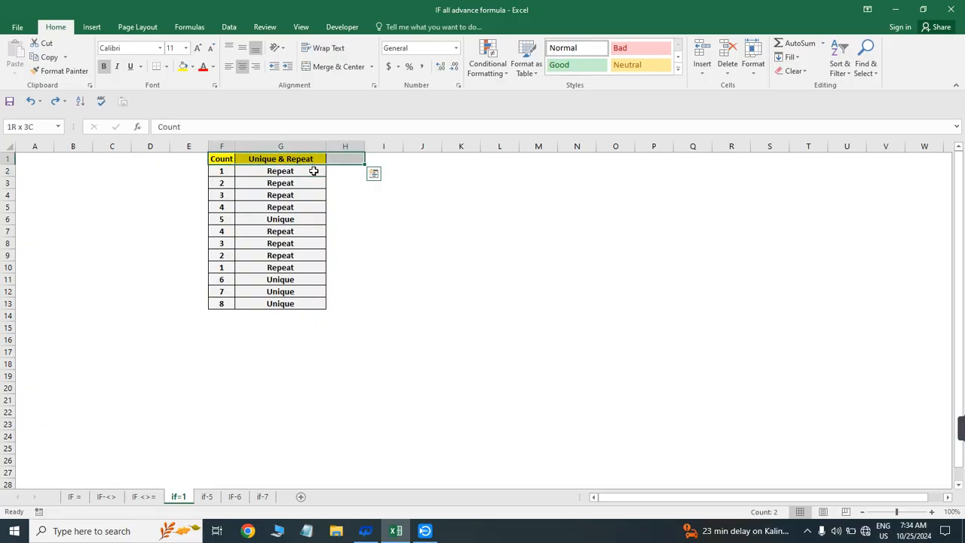
key("ctrl+space")
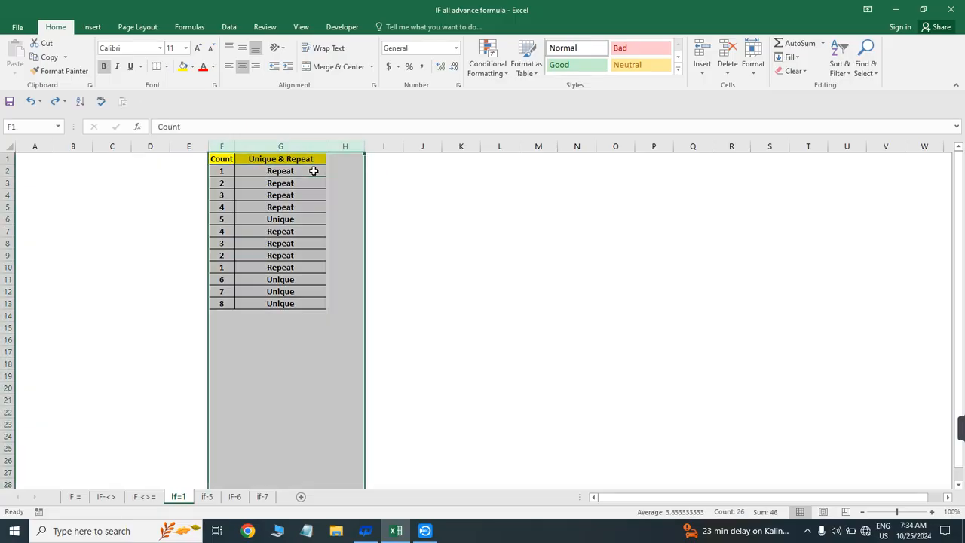
left_click(185, 47)
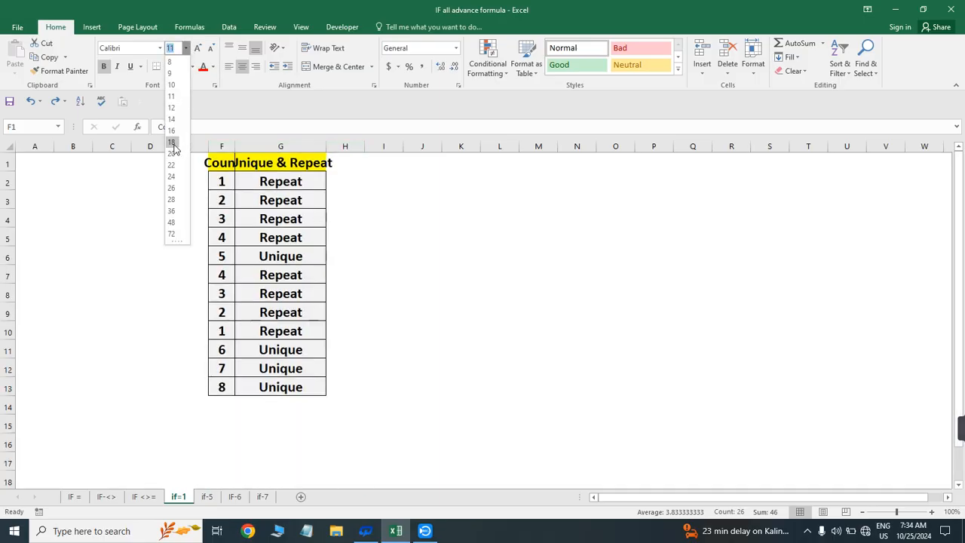
left_click(173, 143)
left_click_drag(325, 146, 393, 156)
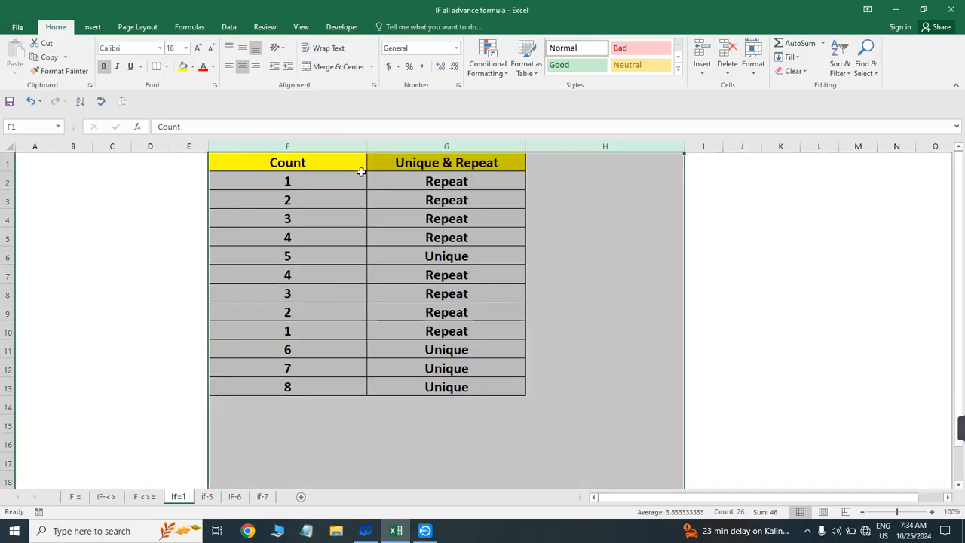
- Clear the existing formulas from G2:G13 in the Unique & Repeat column
left_click(427, 179)
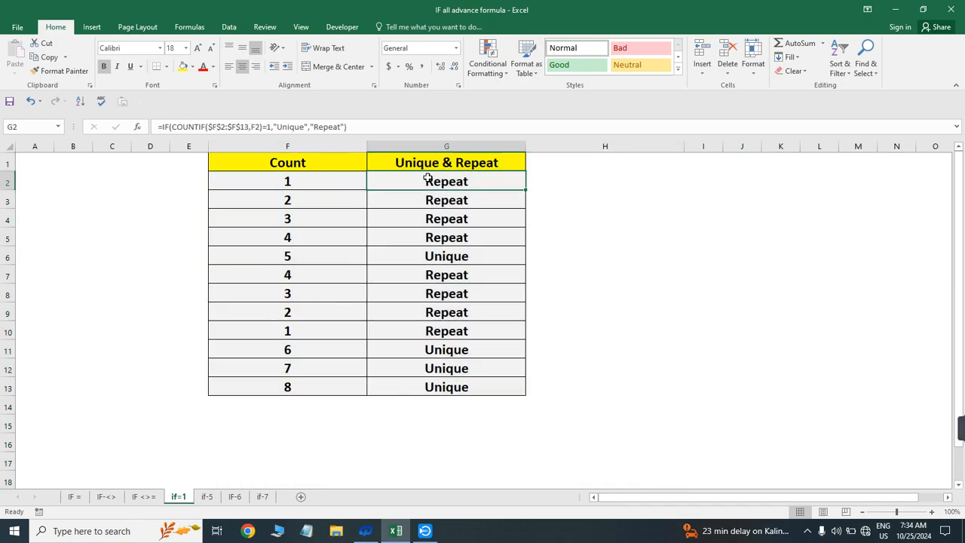
key("ctrl+shift+Down")
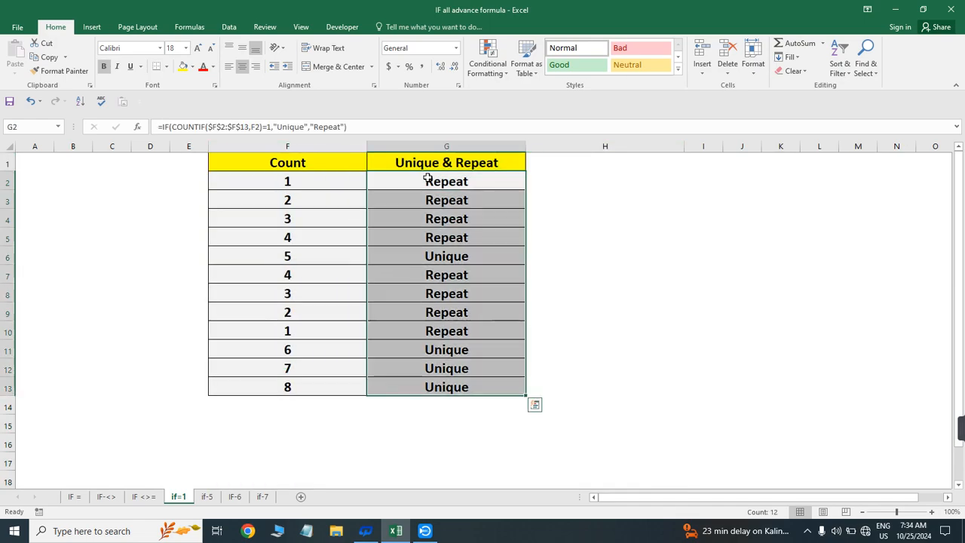
key("Delete")
key("Up")
key("Down")
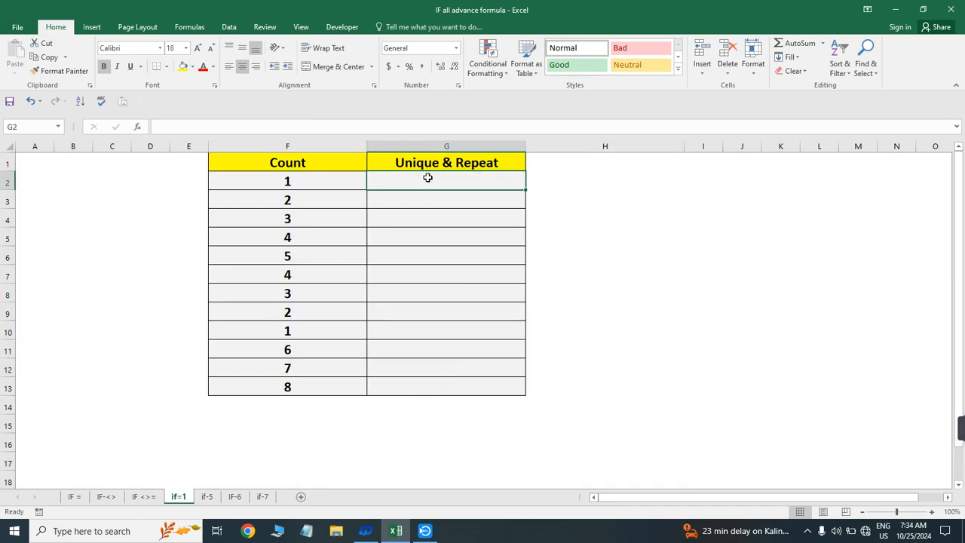
left_click_drag(319, 178, 310, 379)
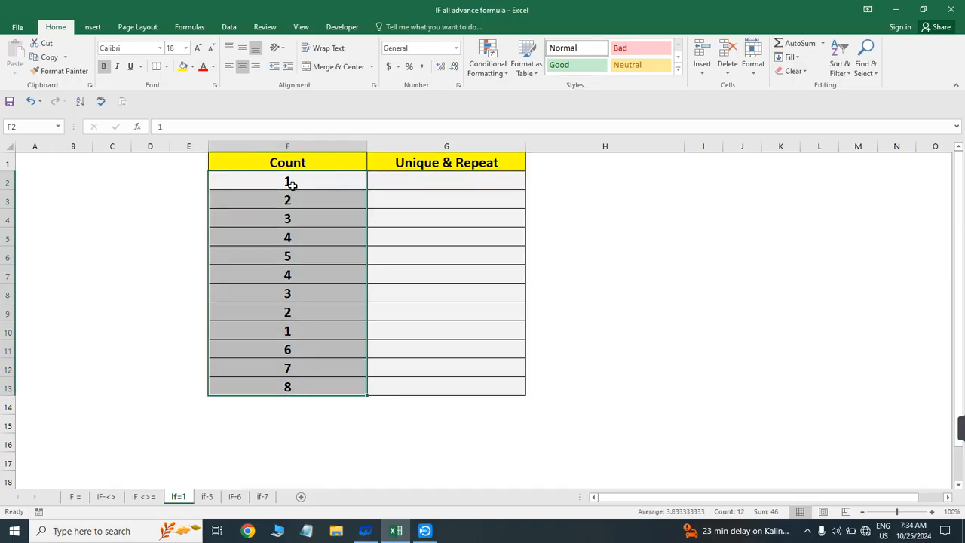
left_click(373, 194)
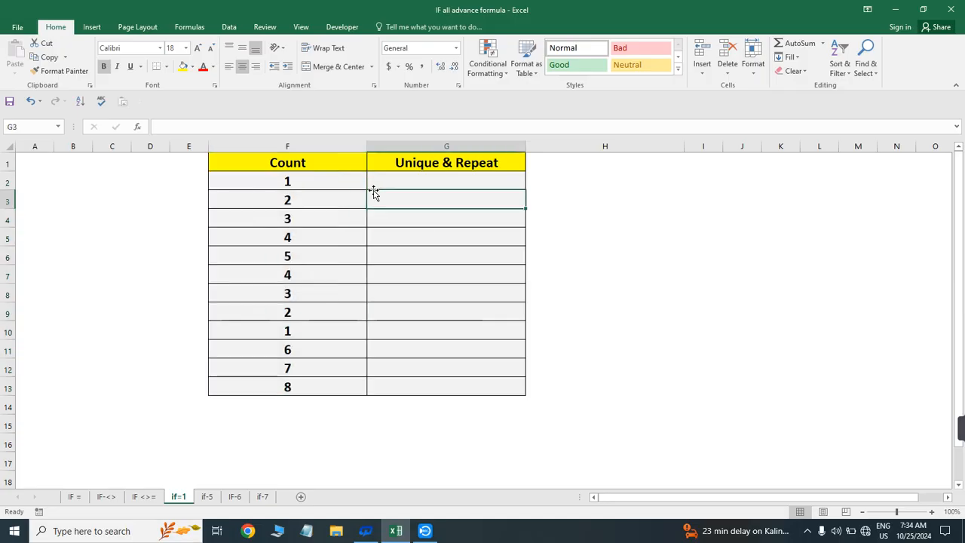
left_click_drag(292, 166, 310, 388)
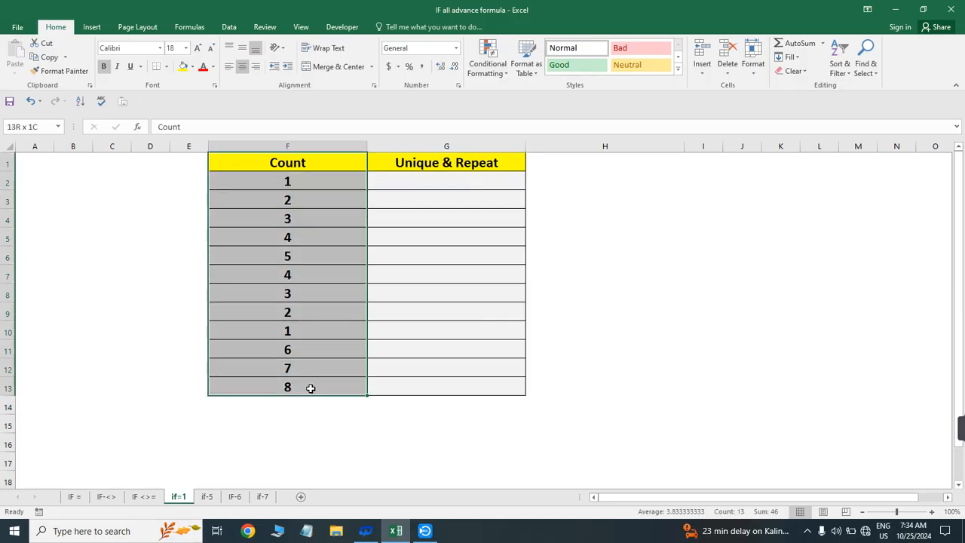
left_click_drag(407, 182, 410, 394)
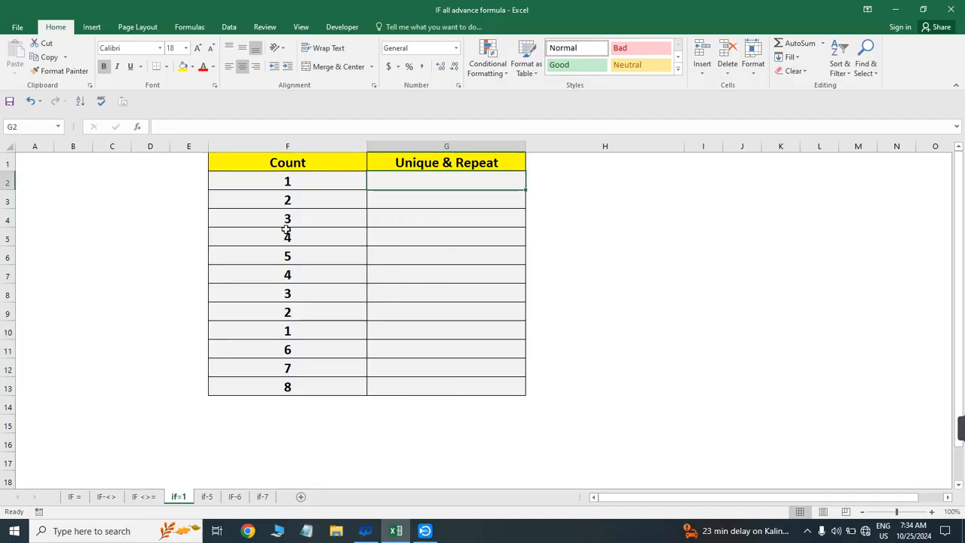
type("=IF(")
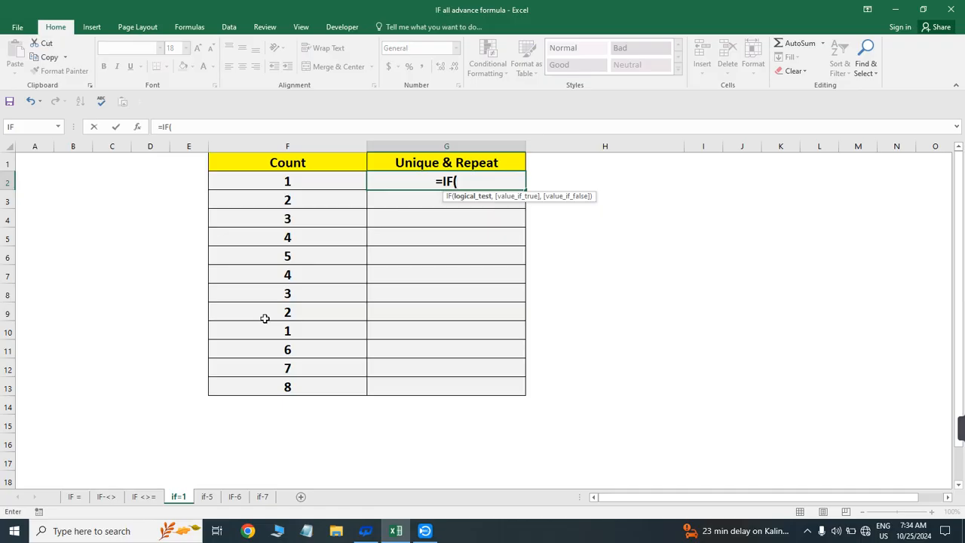
key("Escape")
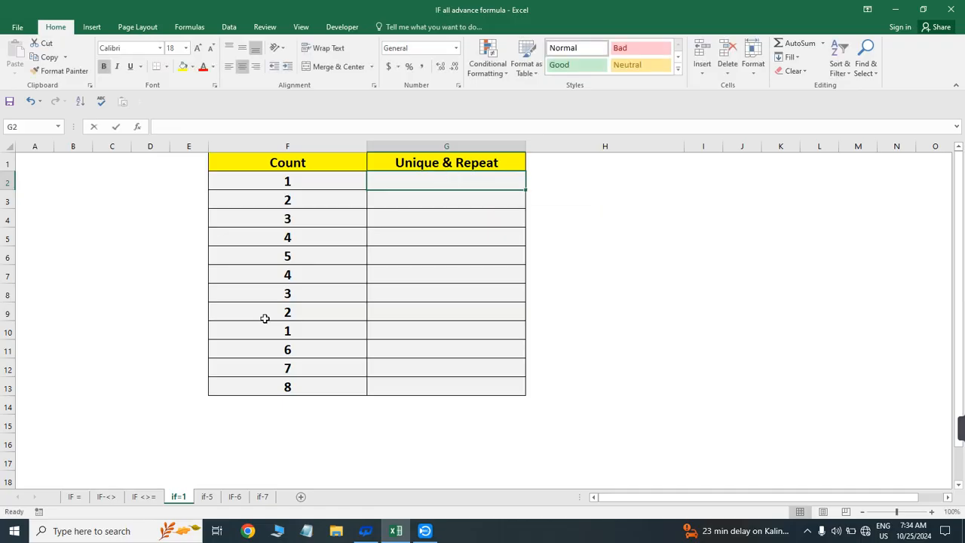
- Begin a COUNTIF formula in G2 with the absolute range $F$2:$F$13
type("=COUN")
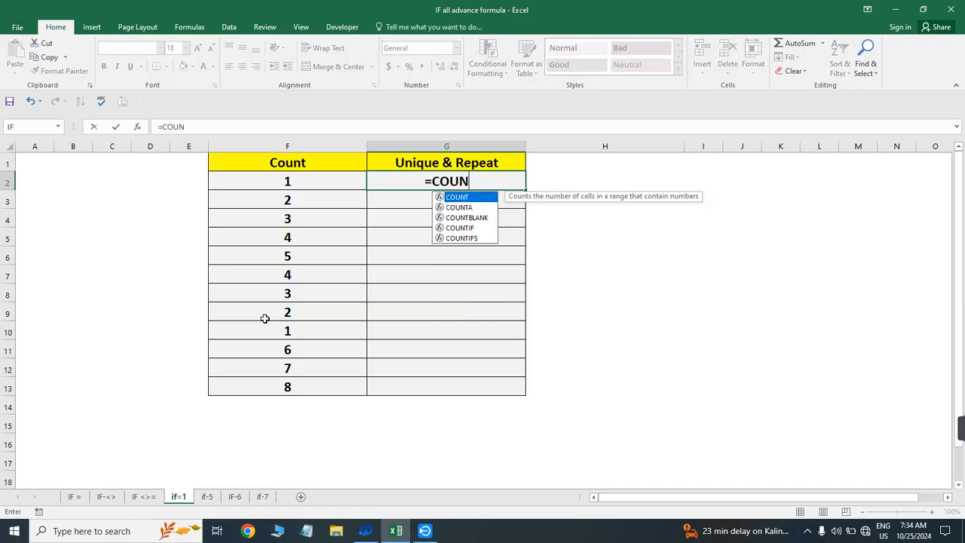
key("Down")
key("Down")
key("Down")
key("Tab")
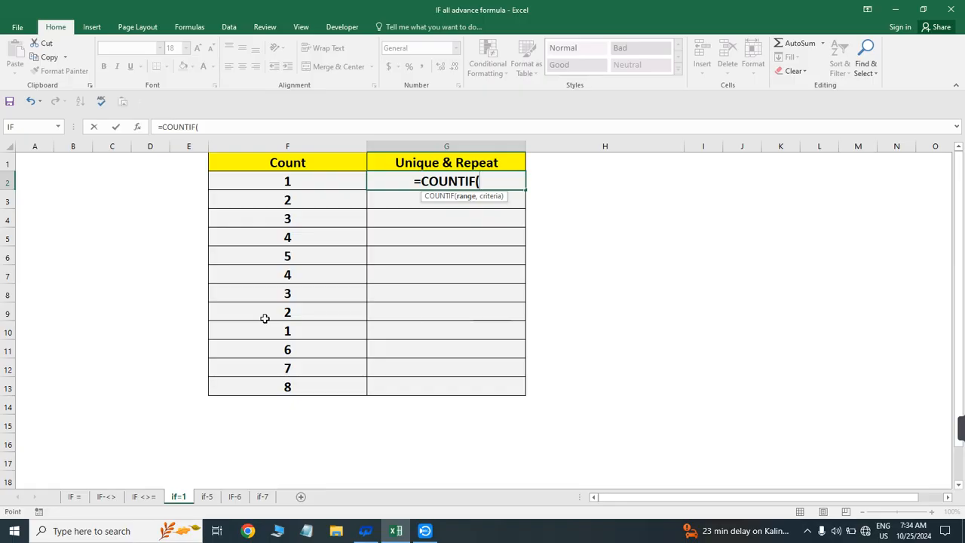
key("Left")
key("Left")
key("Right")
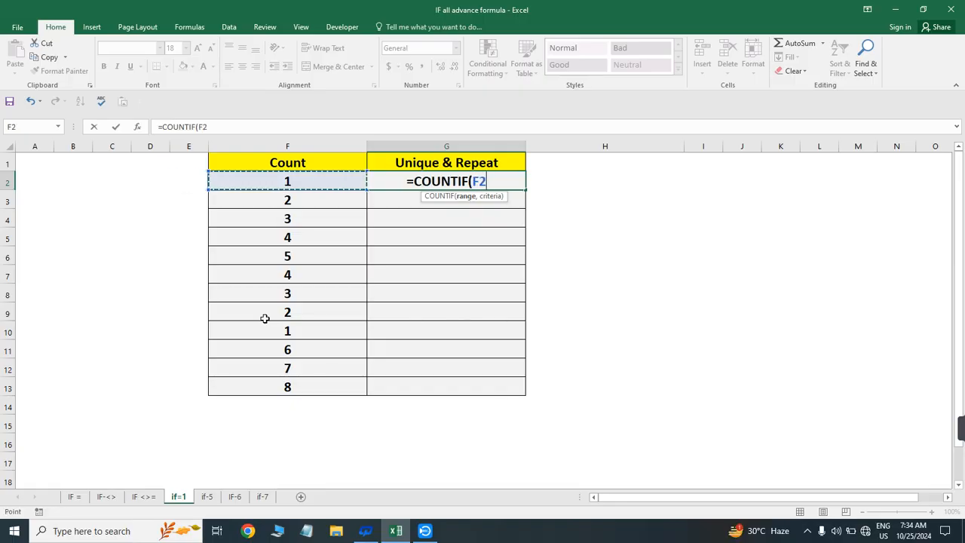
key("ctrl+shift+Down")
key("F4")
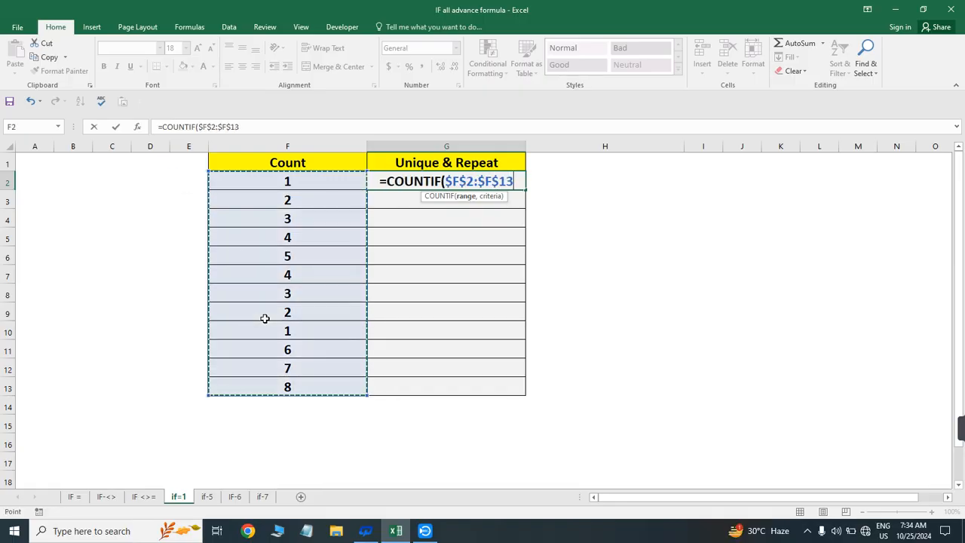
- Add F2 as the COUNTIF criteria in the G2 formula and close the function
type(",")
key("Left")
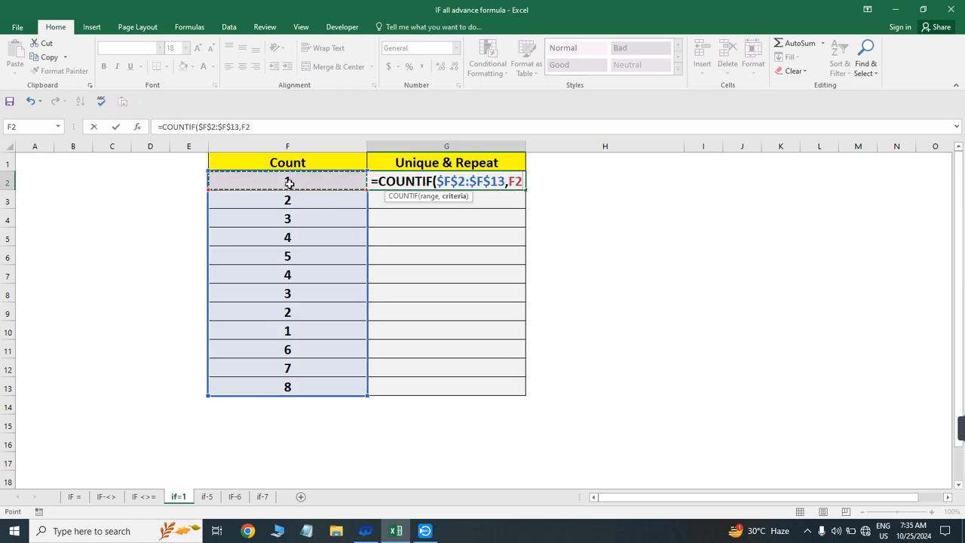
type(")")
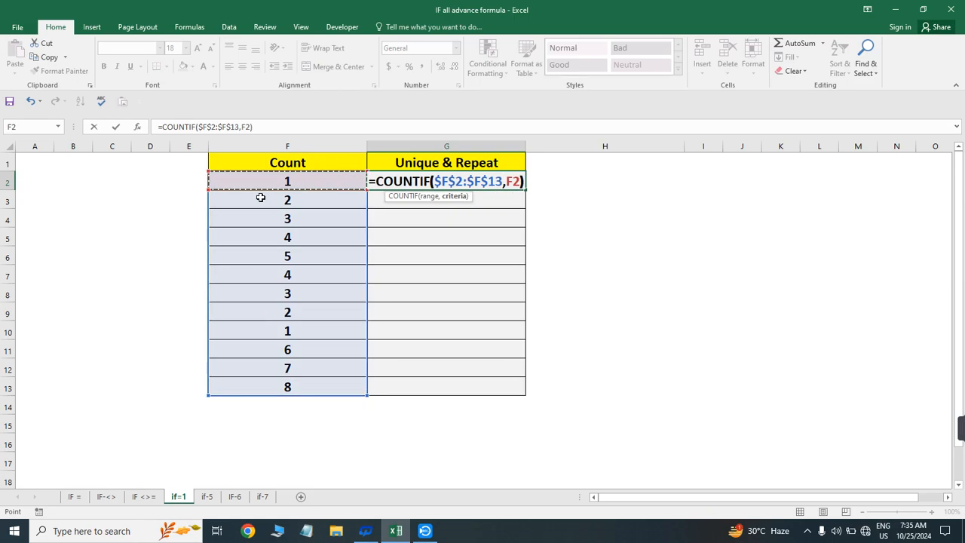
- Enter the COUNTIF formula in G2 and reopen it to insert an IF function in front of COUNTIF
key("Return")
key("Up")
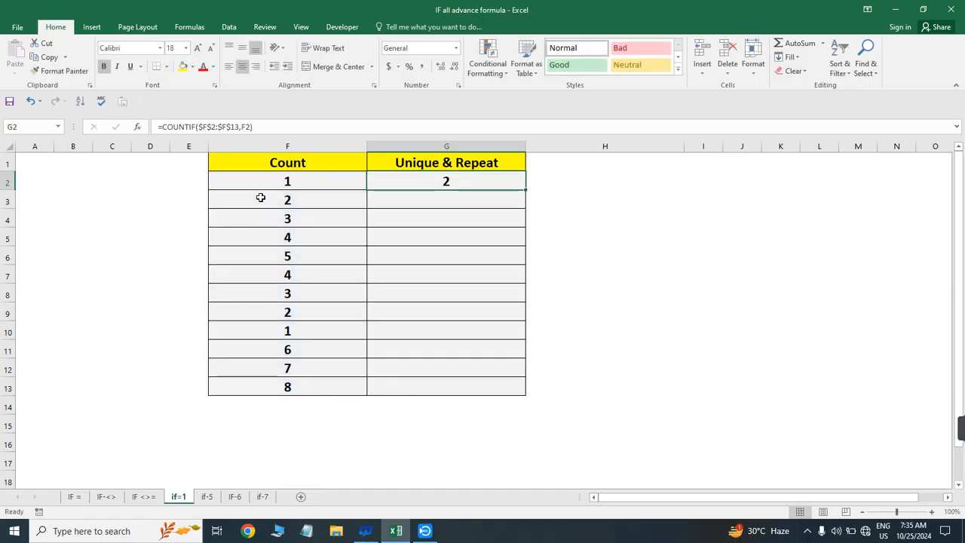
key("F2")
key("Left")
key("Left")
key("Left")
key("Left")
key("Left")
key("Left")
key("Left")
key("Left")
key("Left")
key("Left")
key("Left")
key("Left")
key("Left")
key("Left")
key("Left")
key("Left")
key("Left")
key("Left")
key("Left")
key("Left")
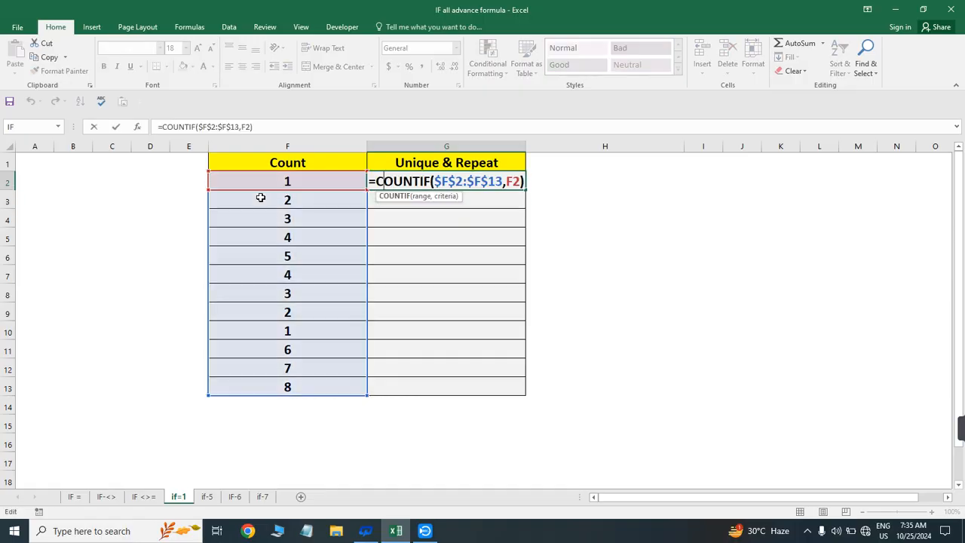
type("IF(")
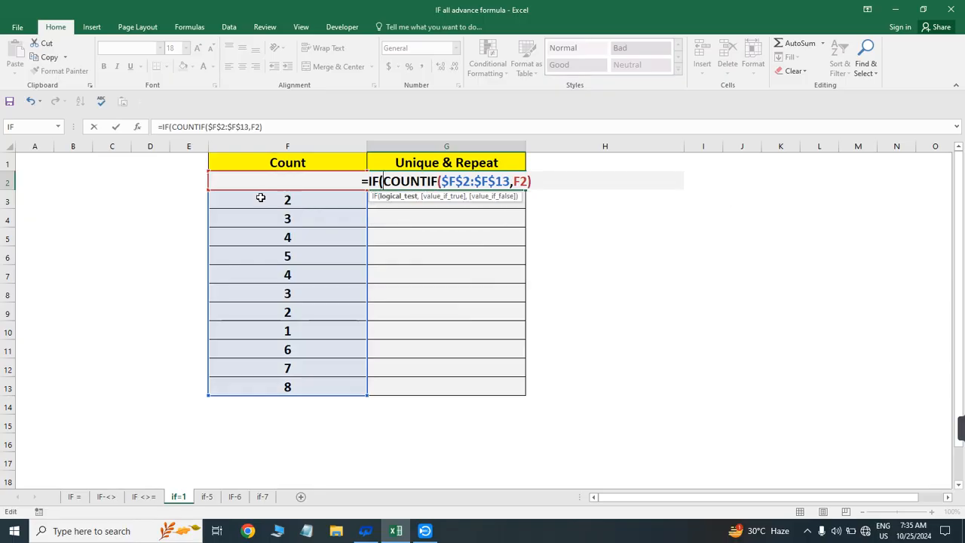
- Add =1 after the COUNTIF function in G2 as the IF logical test and start the value-if-true argument
key("Right")
key("Right")
key("Right")
key("Right")
key("Right")
key("Right")
key("Right")
key("Right")
key("Right")
key("Right")
key("Right")
key("Right")
key("Right")
key("Right")
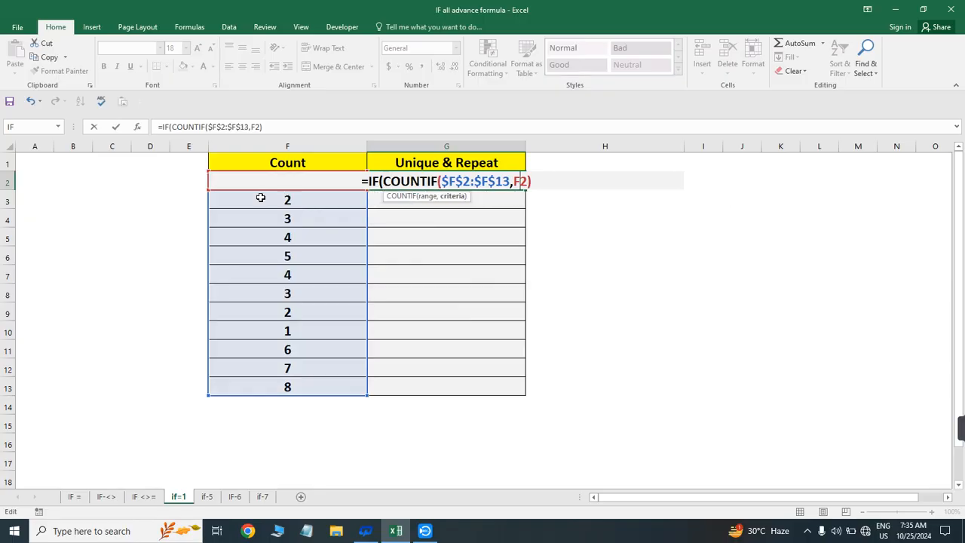
key("Right")
type("=1")
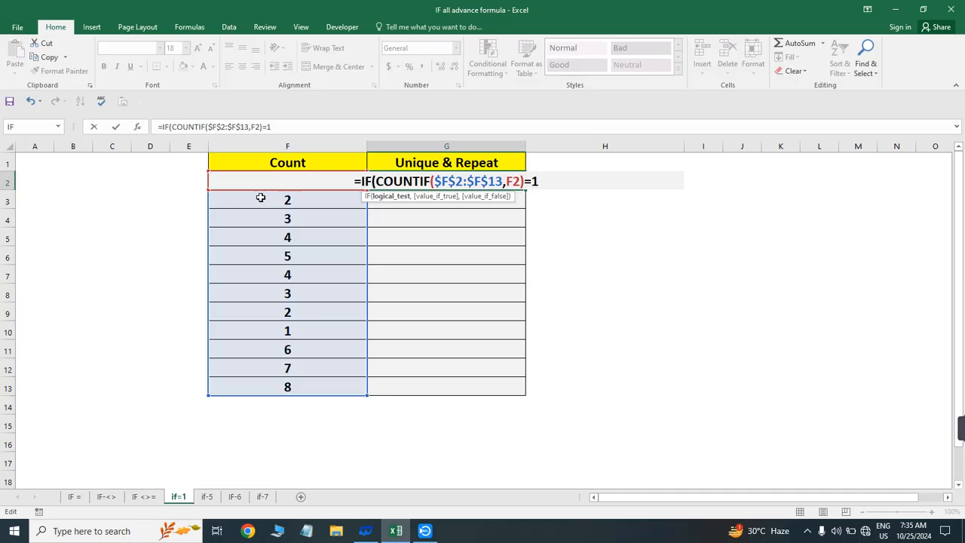
type(",")
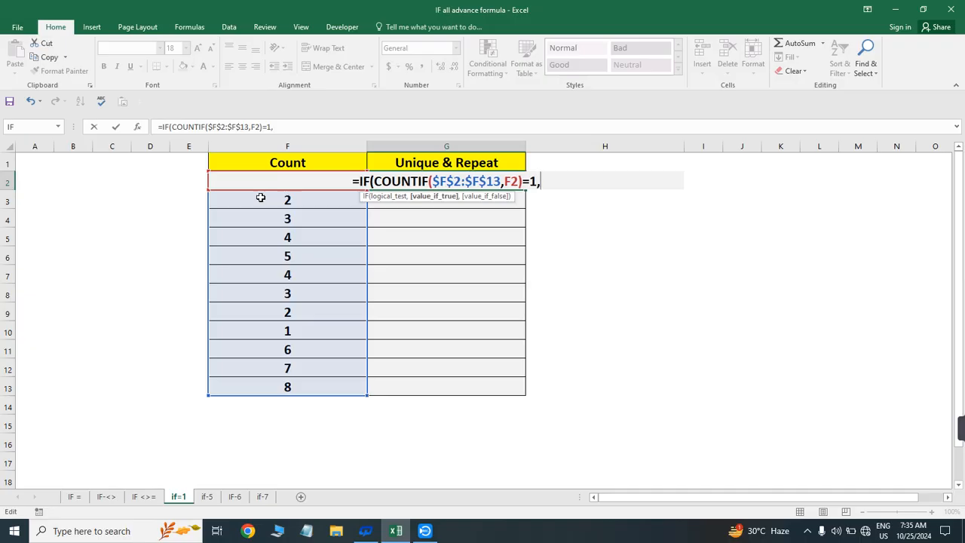
- Try "YES" as the true result and "NOT" as the false result of the IF formula in G2
type("\"YES")
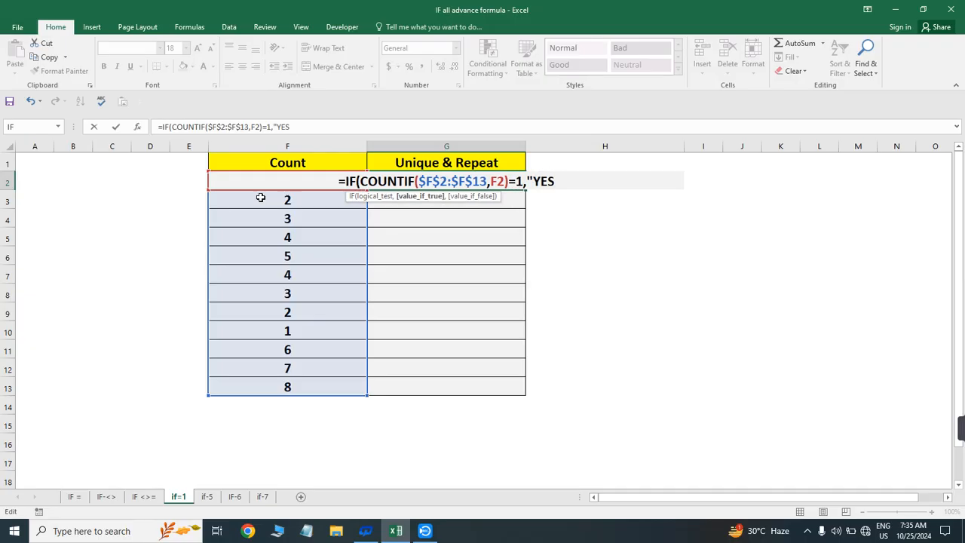
type("\",")
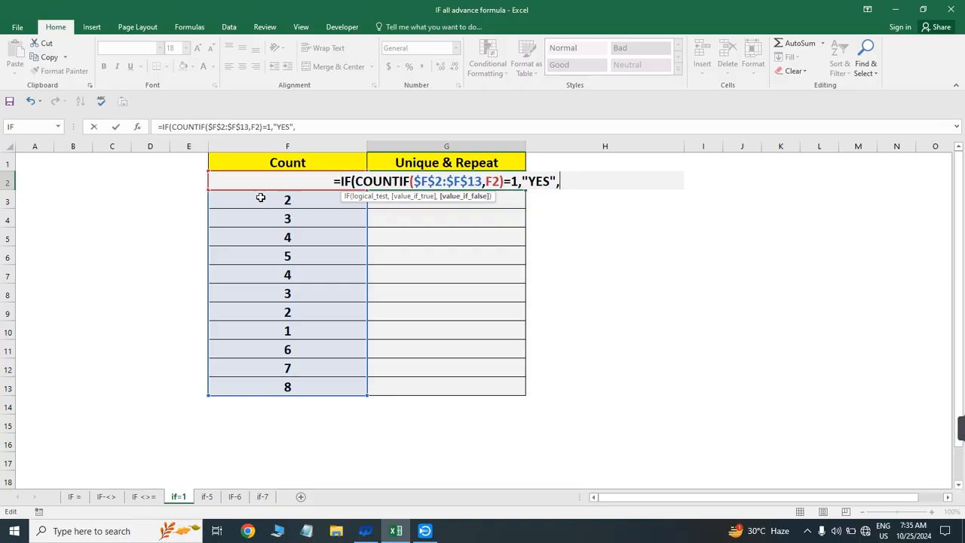
type("\"N")
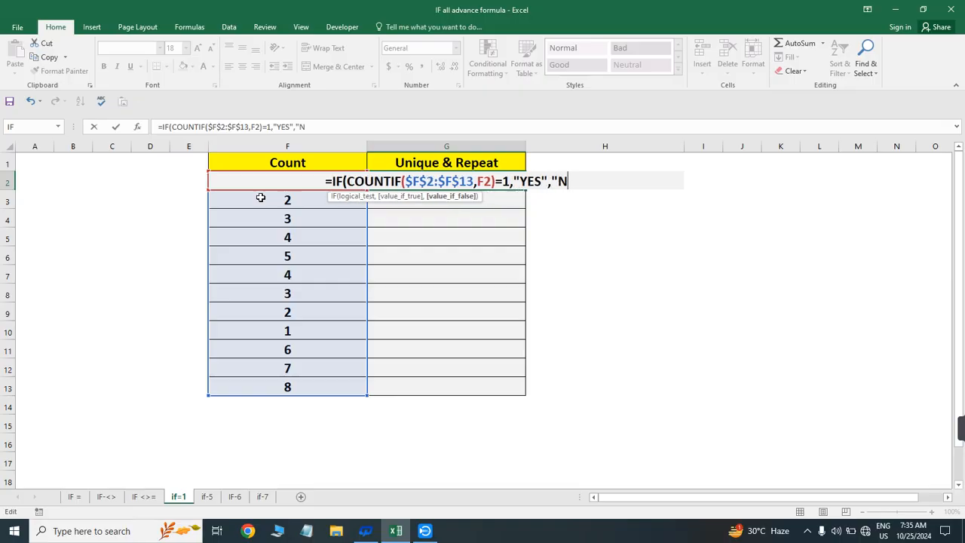
type("OT\")")
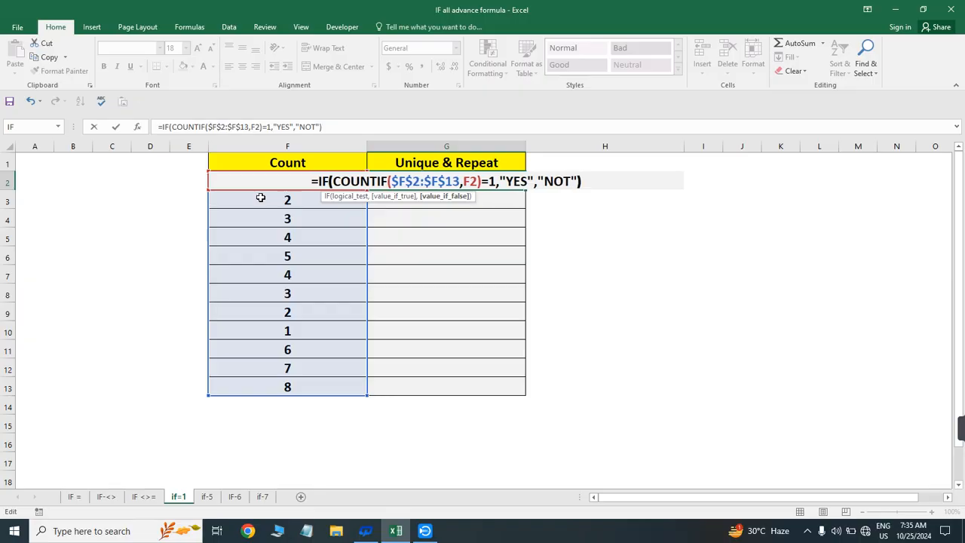
- Replace the IF results in G2 with "UNIQUE" for true and "Repeated" for false, and enter the formula
key("BackSpace")
key("BackSpace")
key("BackSpace")
key("BackSpace")
key("BackSpace")
key("BackSpace")
key("BackSpace")
key("BackSpace")
key("BackSpace")
key("BackSpace")
key("BackSpace")
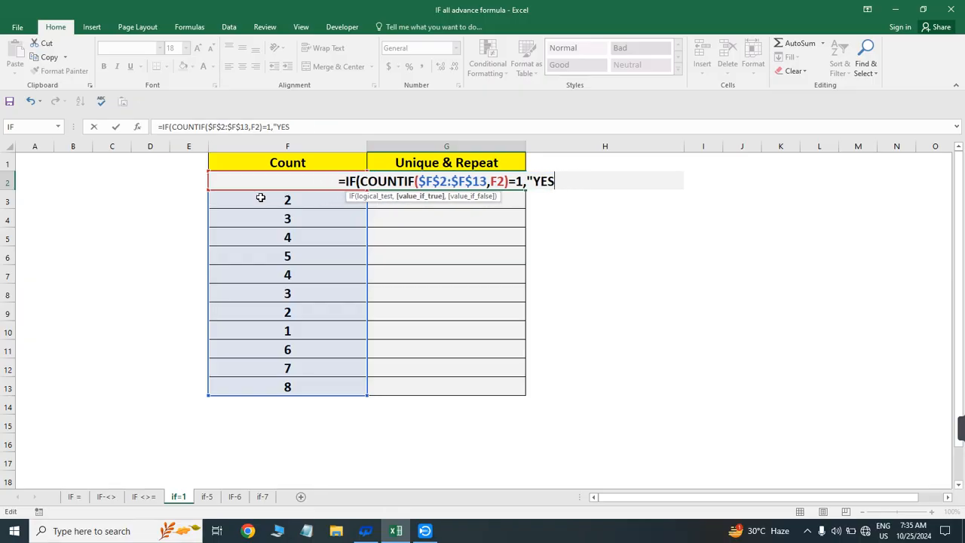
type("UNI")
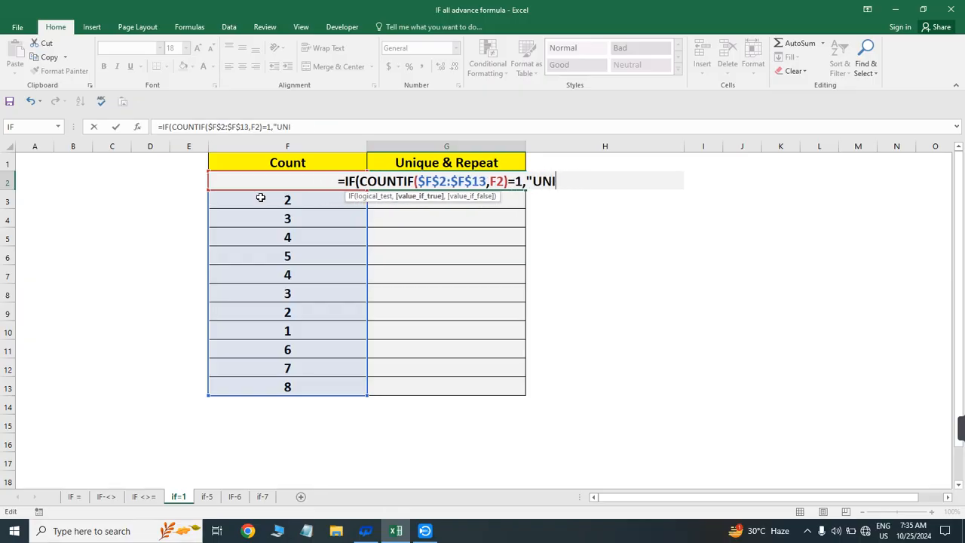
type("QUE")
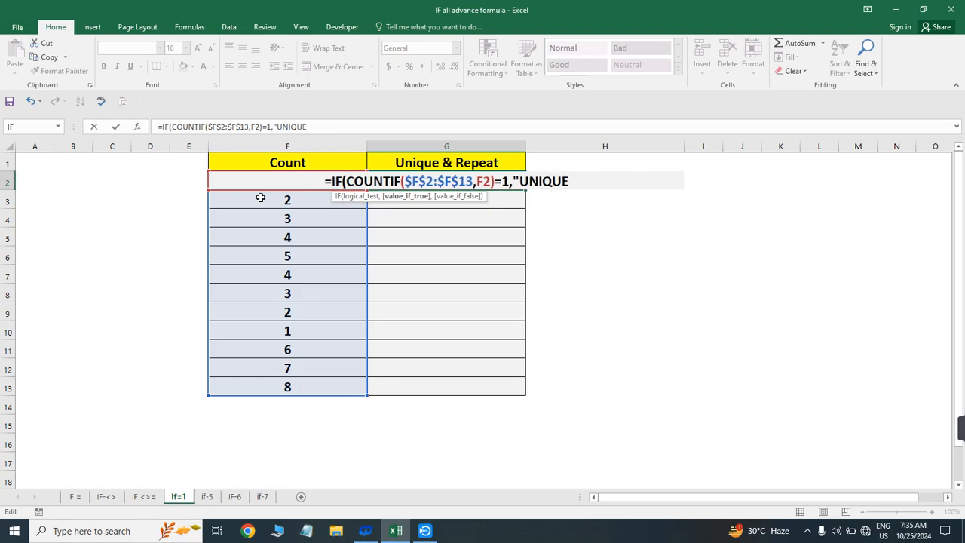
type("\",")
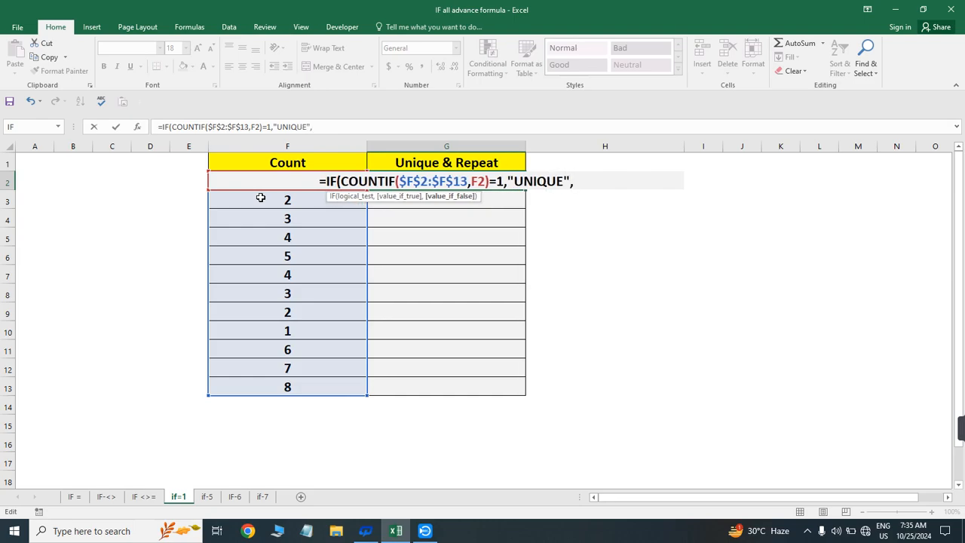
type("\"")
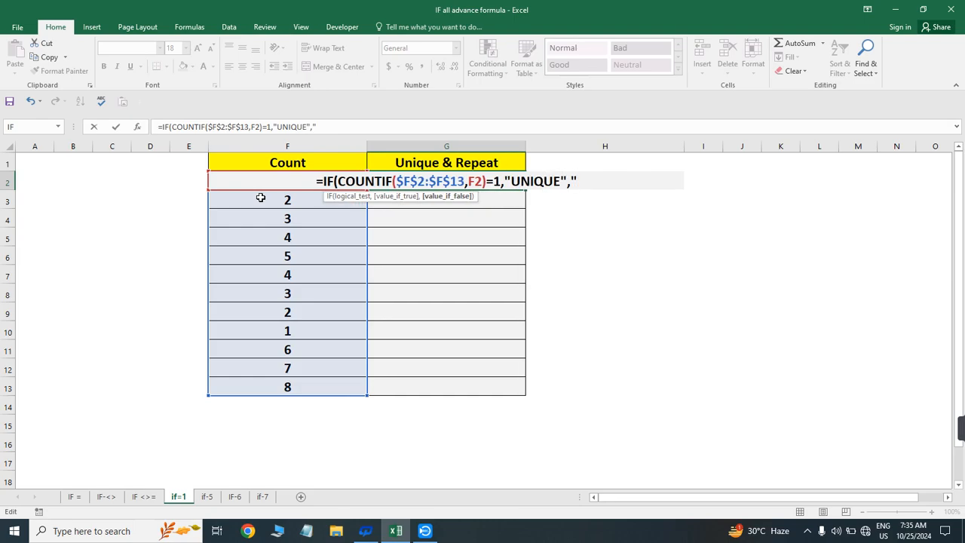
type("R")
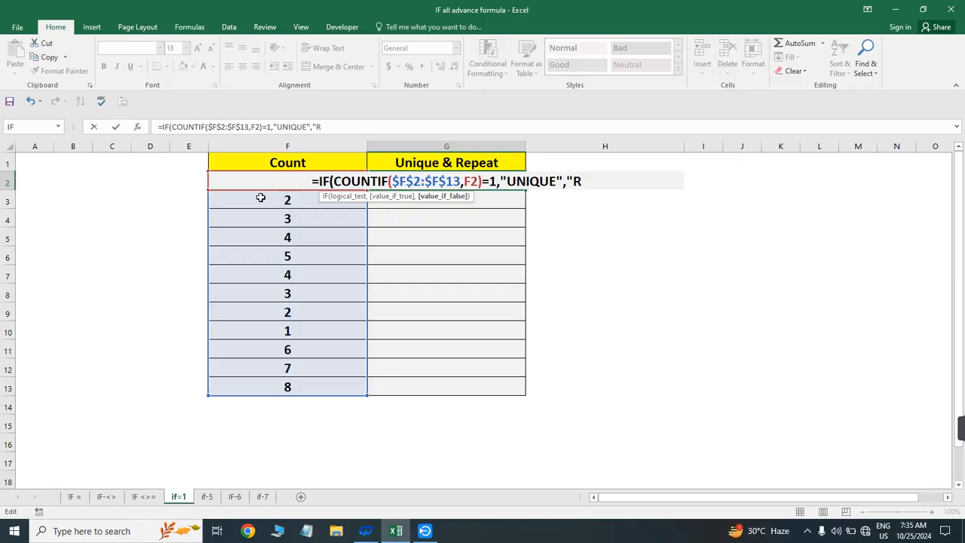
type("epeate")
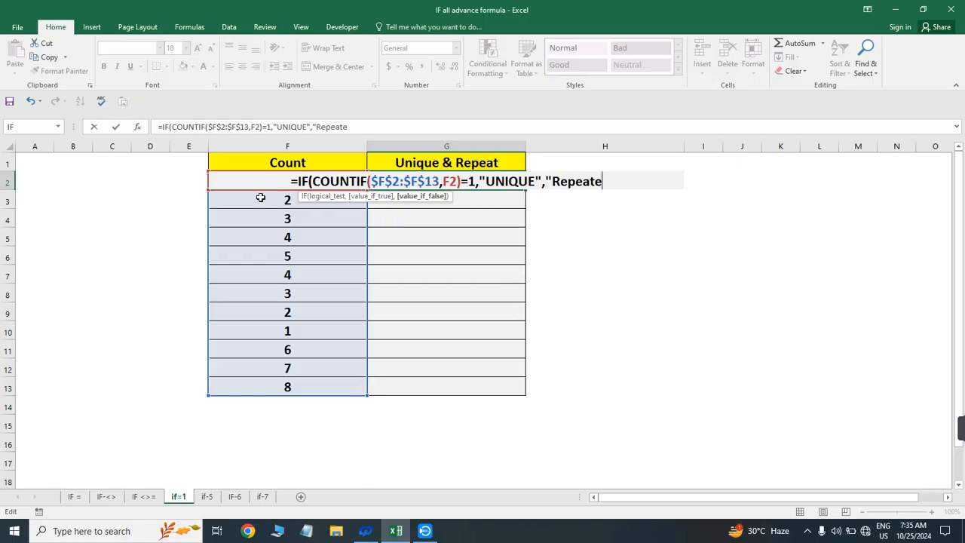
type("d\")")
key("Return")
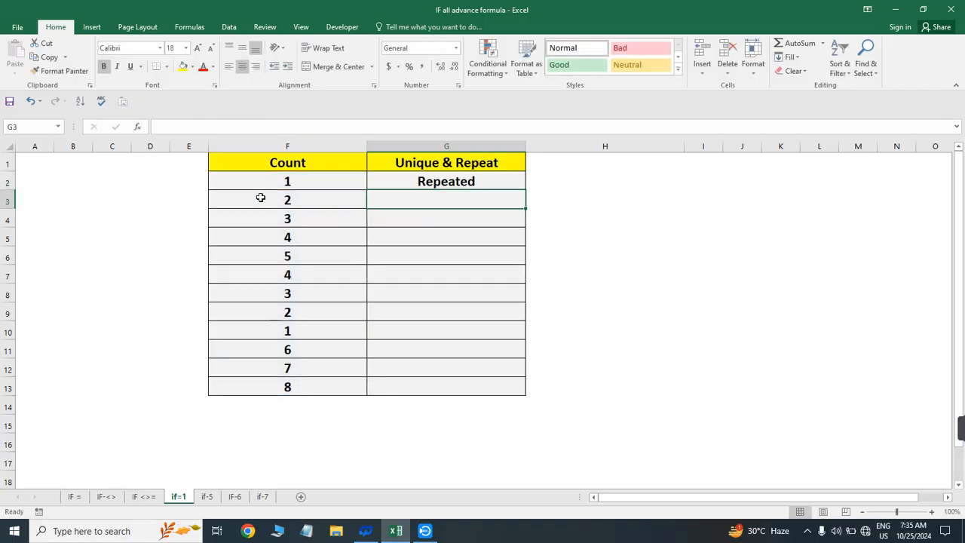
- Fill the IF and COUNTIF formula from G2 down through G13
key("Left")
key("ctrl+Down")
key("Right")
key("ctrl+shift+Up")
key("ctrl+d")
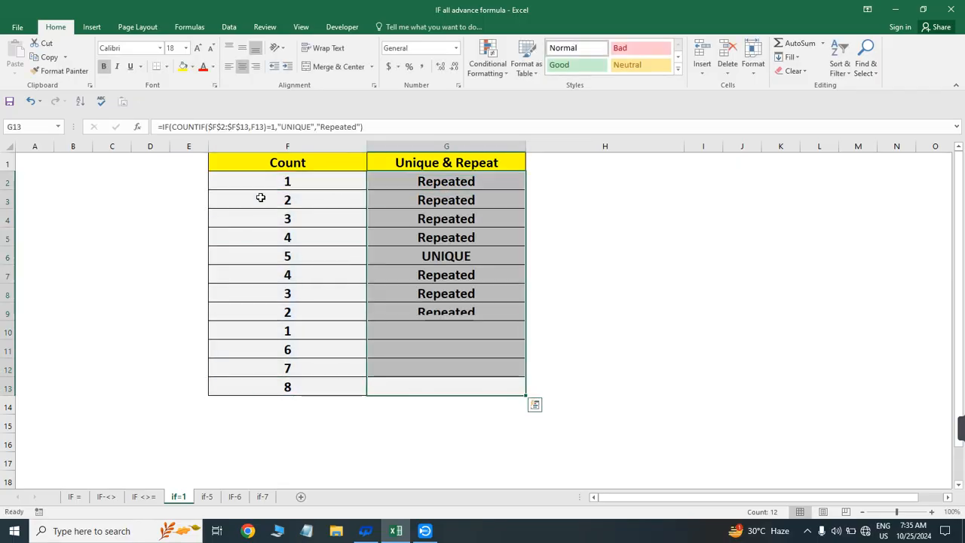
- Examine the labels in the Unique & Repeat column down to the row for count 5
key("ctrl+Up")
key("Down")
key("Down")
key("Down")
key("Down")
key("Down")
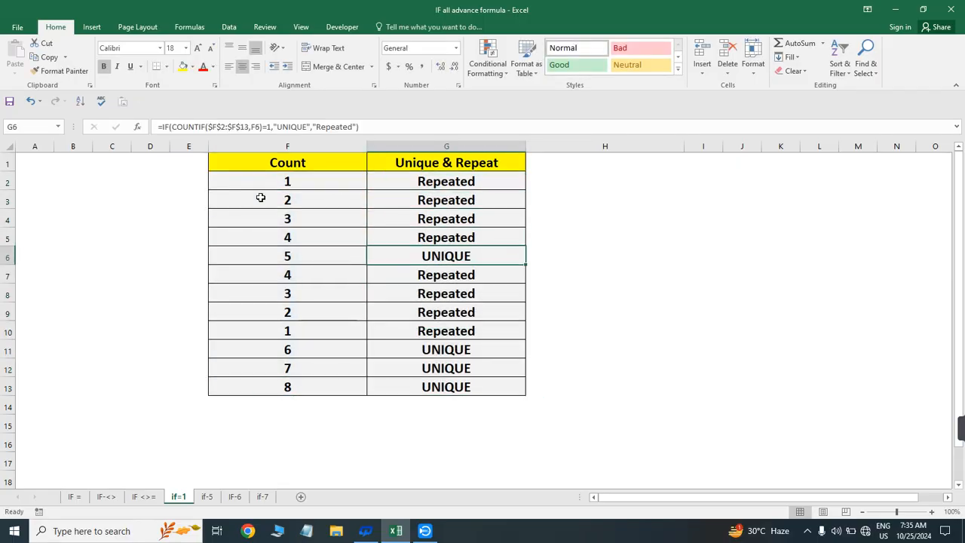
key("Left")
key("shift+Right")
- Shade the unique rows F11:G13 and F6:G6 with a light green fill
key("Down")
key("Down")
key("Down")
key("Down")
key("Down")
key("Down")
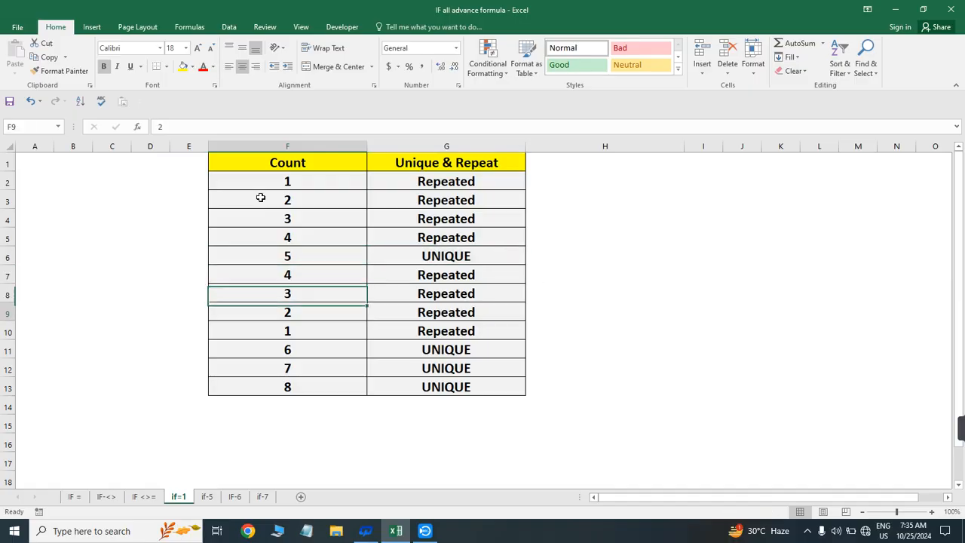
key("Up")
key("shift+Right")
key("shift+Down")
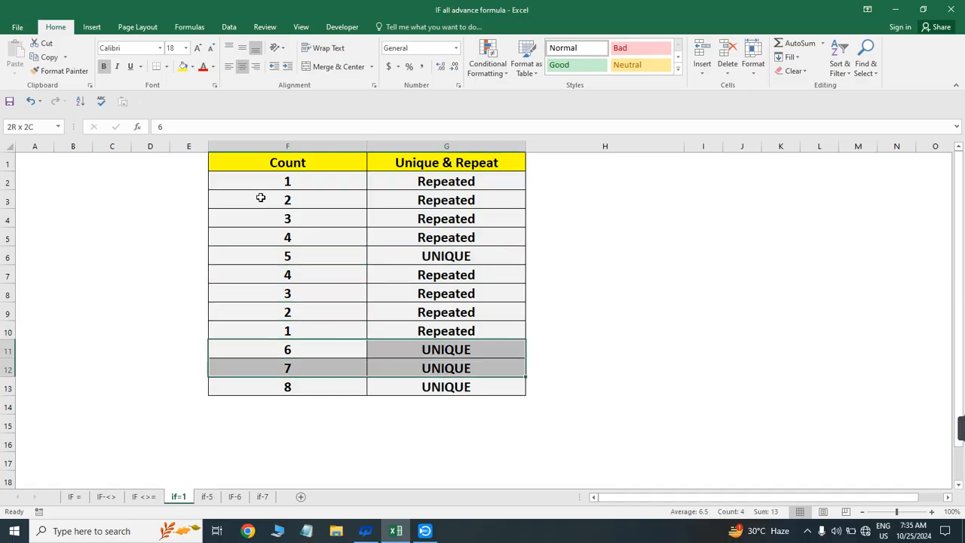
key("shift+Down")
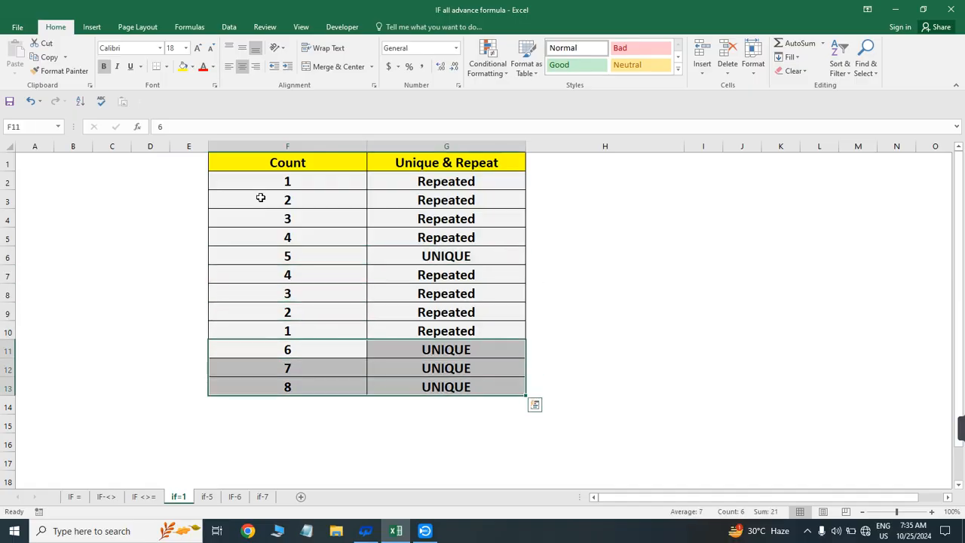
left_click(184, 66)
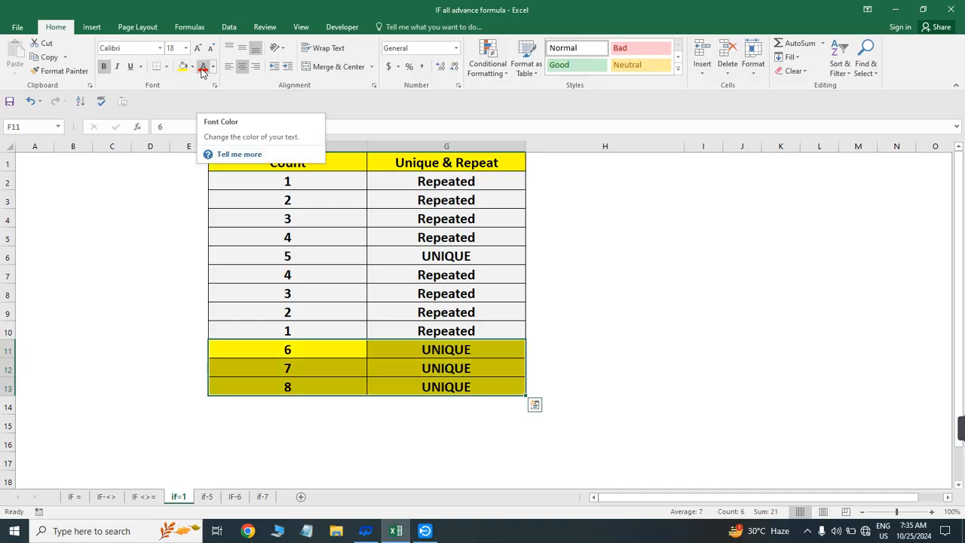
left_click(193, 67)
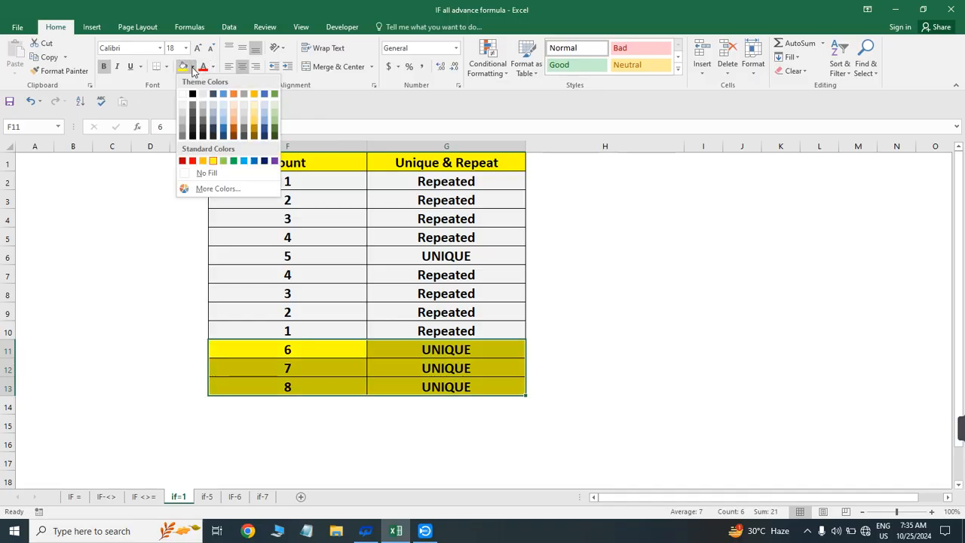
left_click(223, 160)
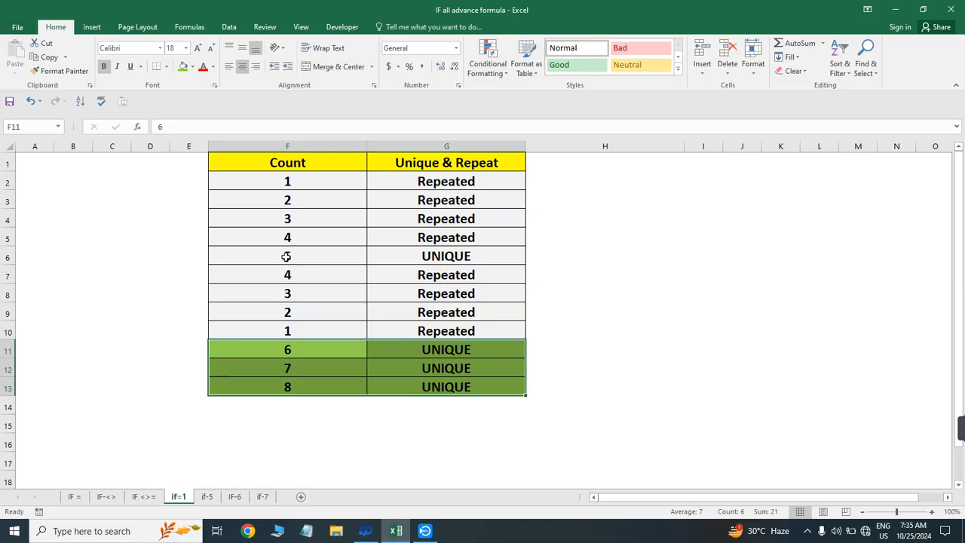
left_click_drag(287, 254, 464, 257)
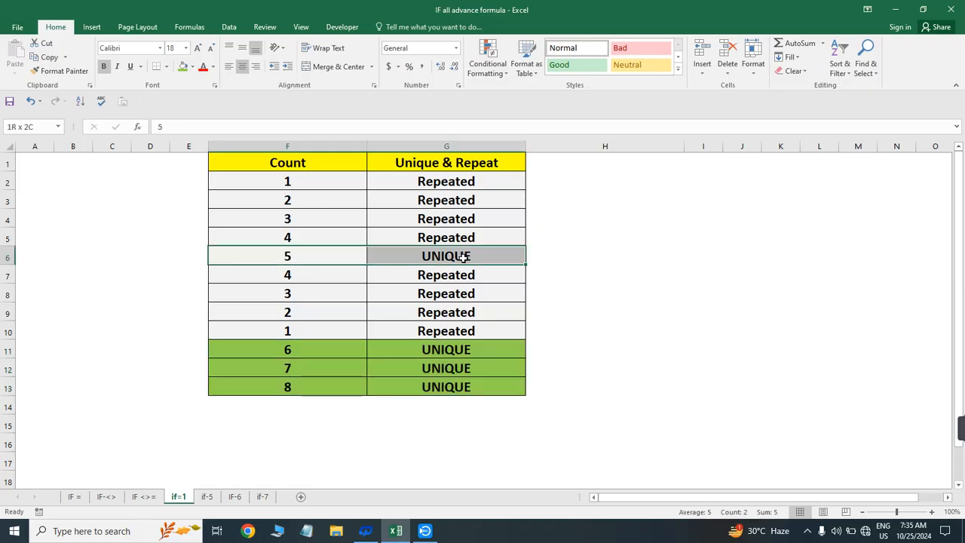
left_click(182, 67)
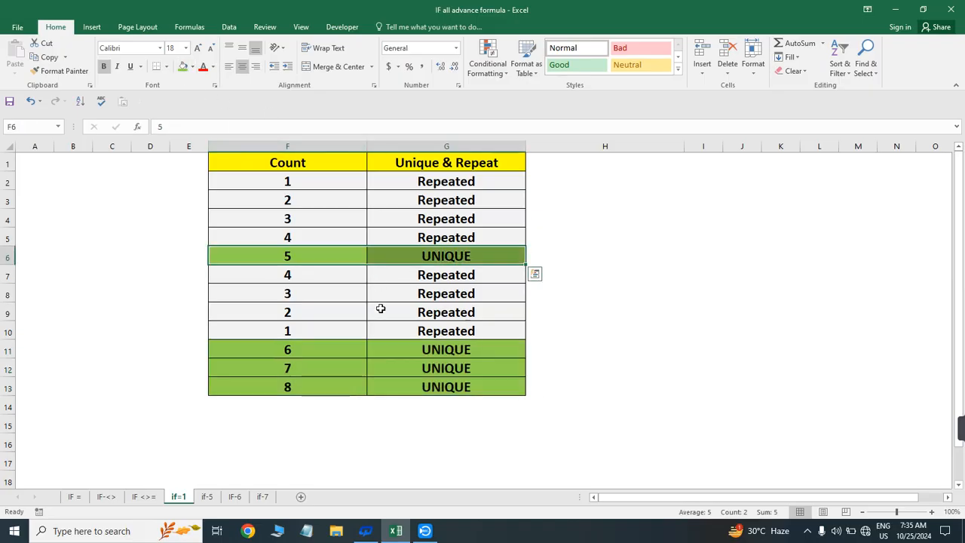
- Filter the Unique & Repeat column to show only UNIQUE rows, review them, and remove the filter
left_click(465, 309)
key("ctrl+Up")
key("ctrl+shift+l")
key("alt+Down")
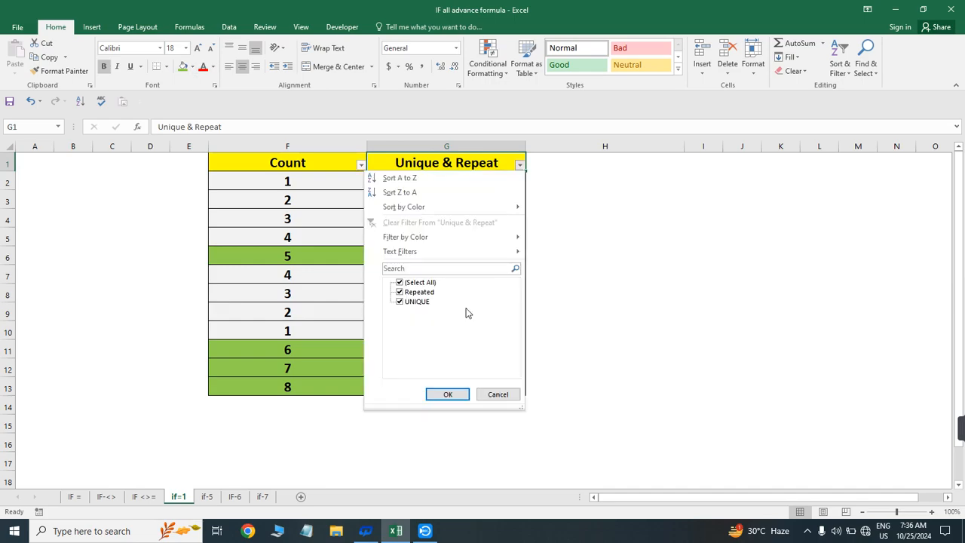
key("Down")
key("Tab")
key("Down")
key("Down")
key("Return")
key("Down")
key("Left")
key("shift+Right")
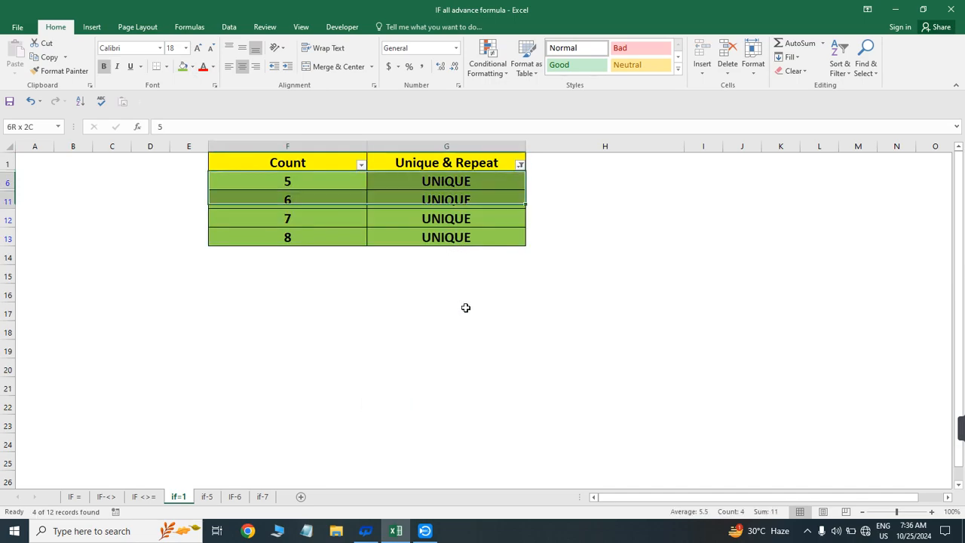
key("shift+Down")
key("ctrl+shift+l")
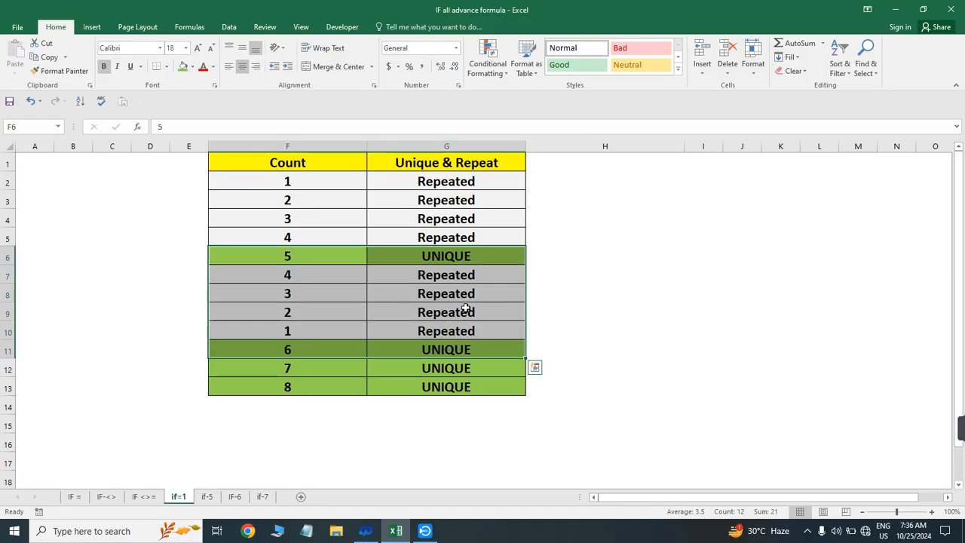
- Review the copied formulas and their labels in the Unique & Repeat column from G2 downward
key("ctrl+Up")
key("Right")
key("Down")
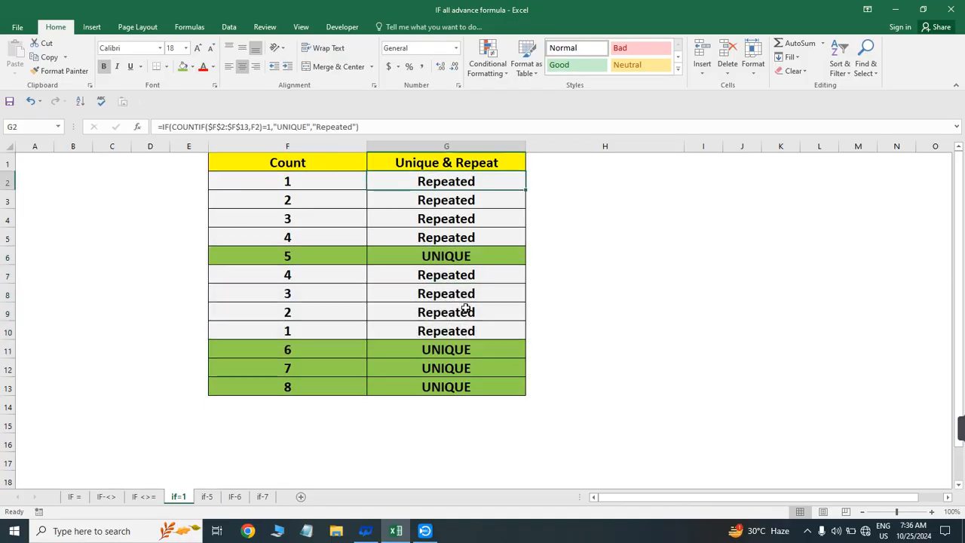
key("Down")
key("Down")
key("Down")
key("Down")
key("Down")
key("Down")
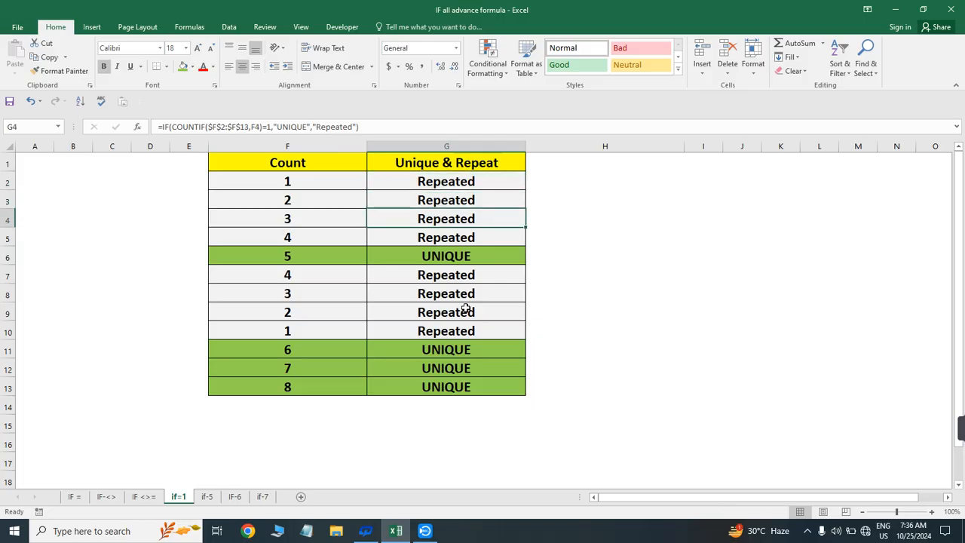
key("ctrl+Up")
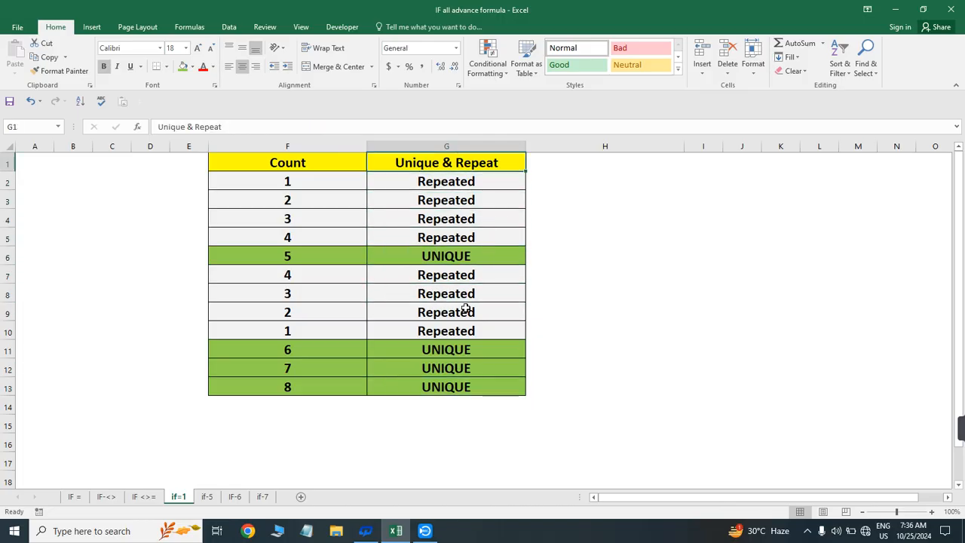
key("Left")
key("Left")
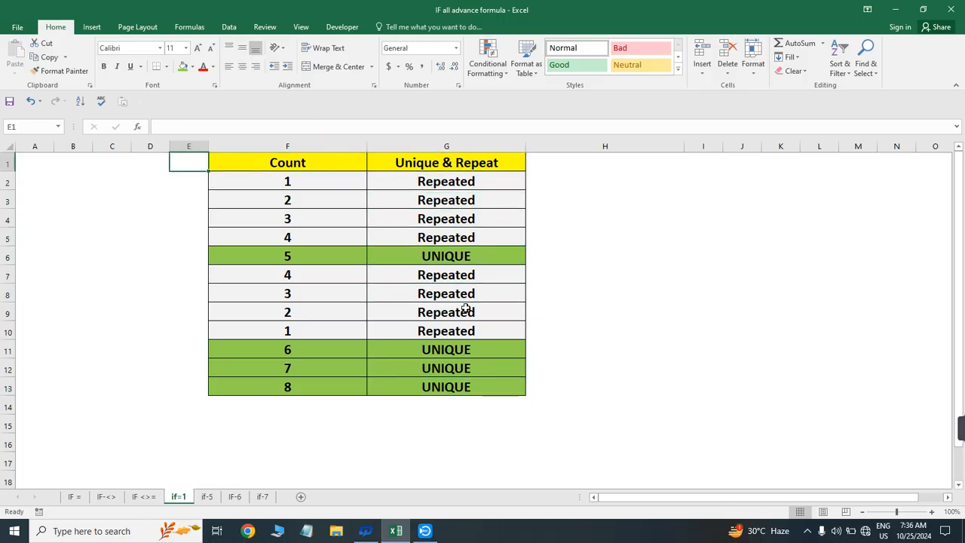
- Clear the existing formulas below the if formula header, from C2 to C12, on the if-5 sheet
left_click(208, 498)
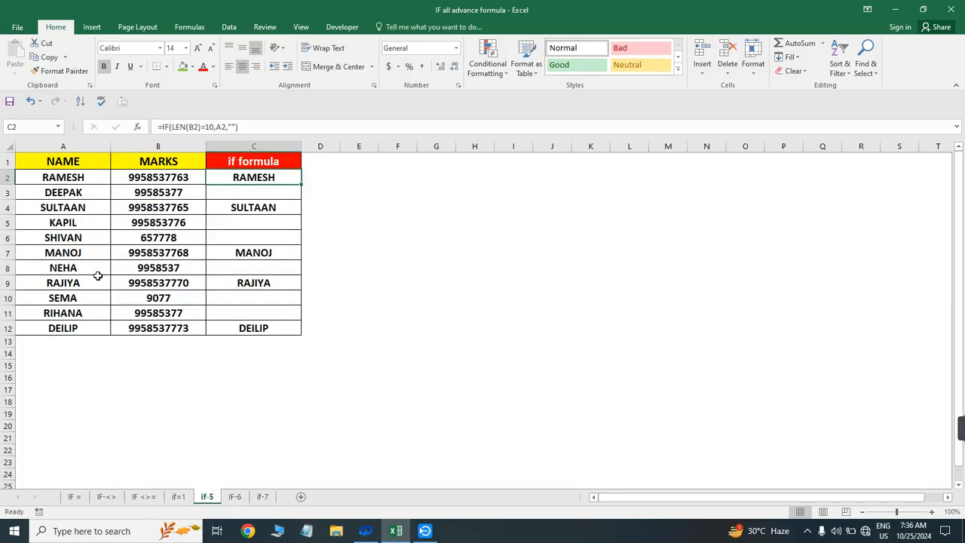
key("shift+Down")
key("shift+Down")
key("shift+Down")
key("shift+Down")
key("shift+Down")
key("shift+Down")
key("shift+Down")
key("shift+Down")
key("shift+Down")
key("shift+Down")
key("shift+Down")
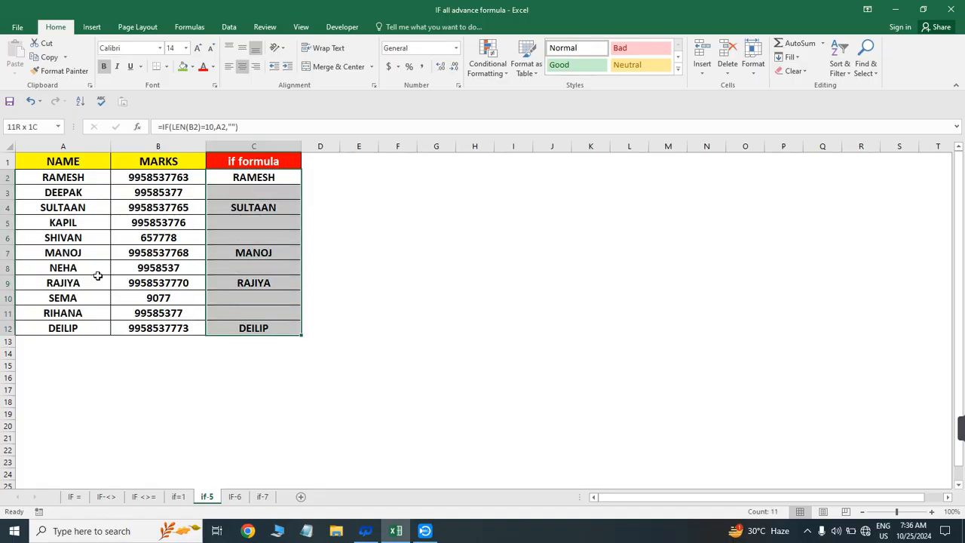
key("Delete")
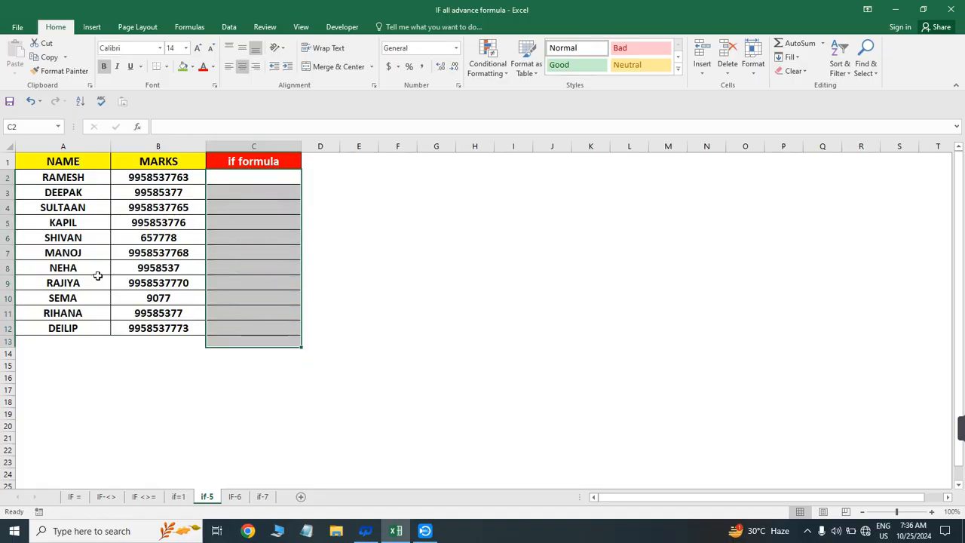
- Change the header in B1 to MO
key("Left")
key("Left")
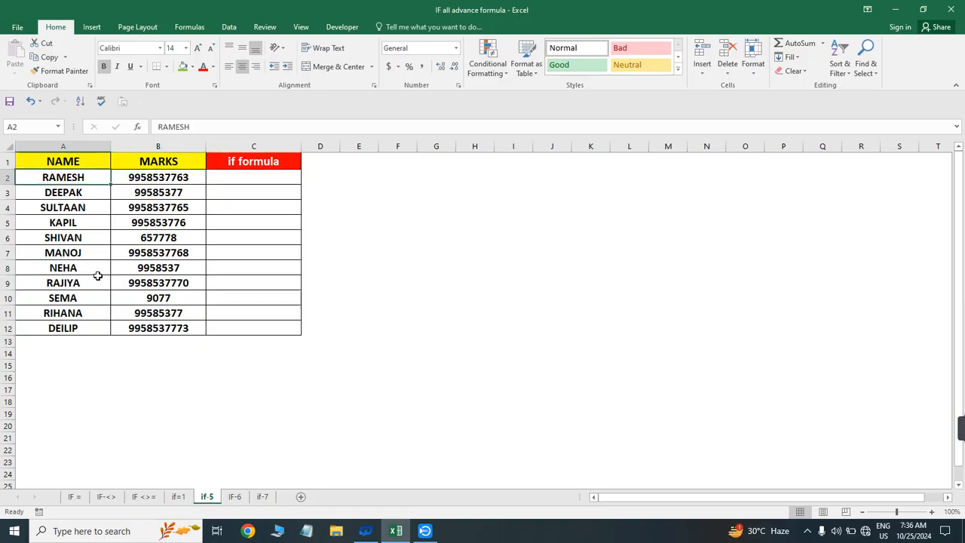
key("Right")
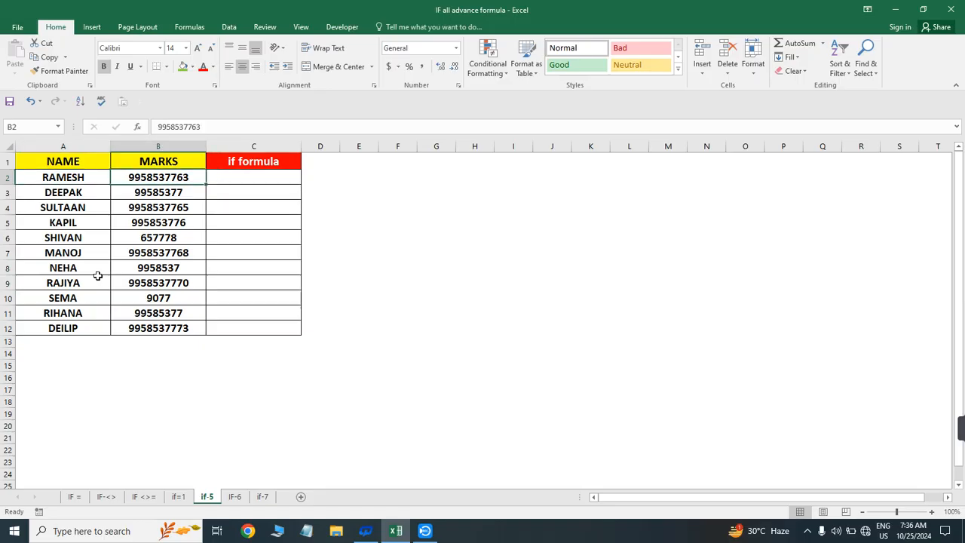
key("Up")
type("no")
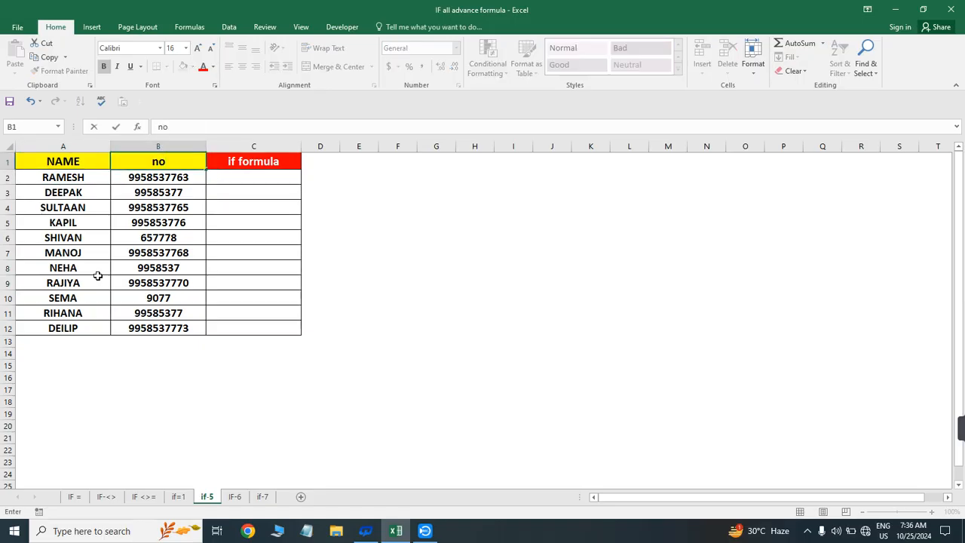
type("MO.")
key("Return")
- Examine the numbers listed in the MO. column from B2 downward
key("Down")
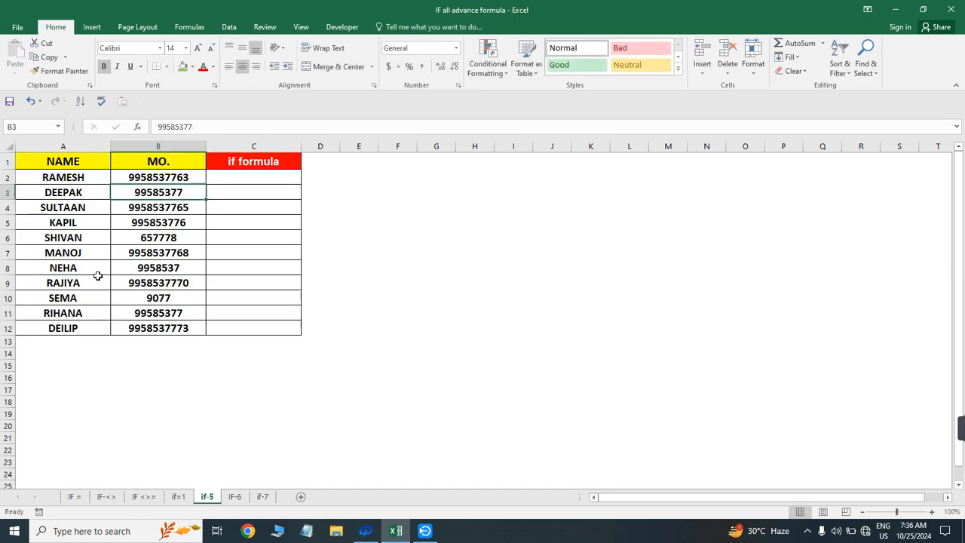
key("Down")
key("Down")
key("Down")
key("Down")
key("Down")
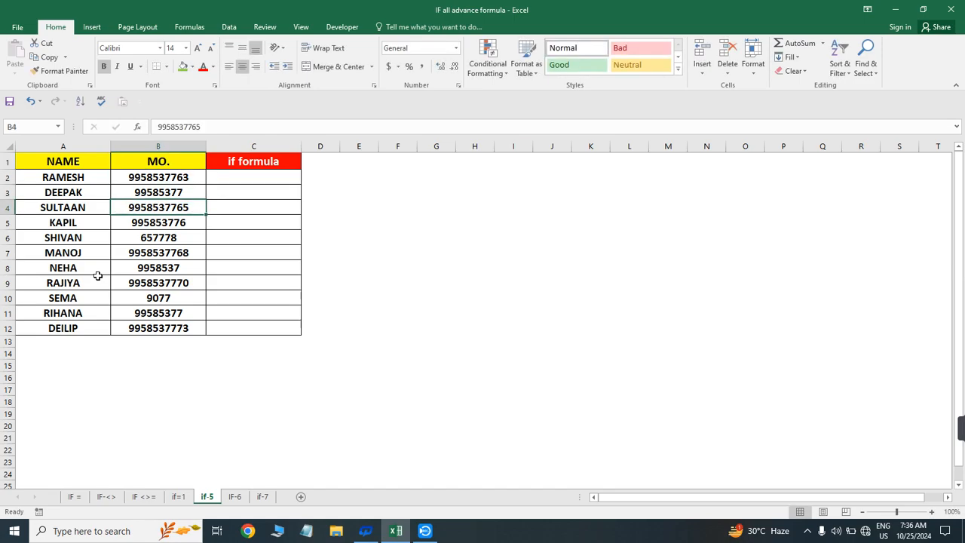
key("ctrl+Up")
key("Down")
key("ctrl+shift+Down")
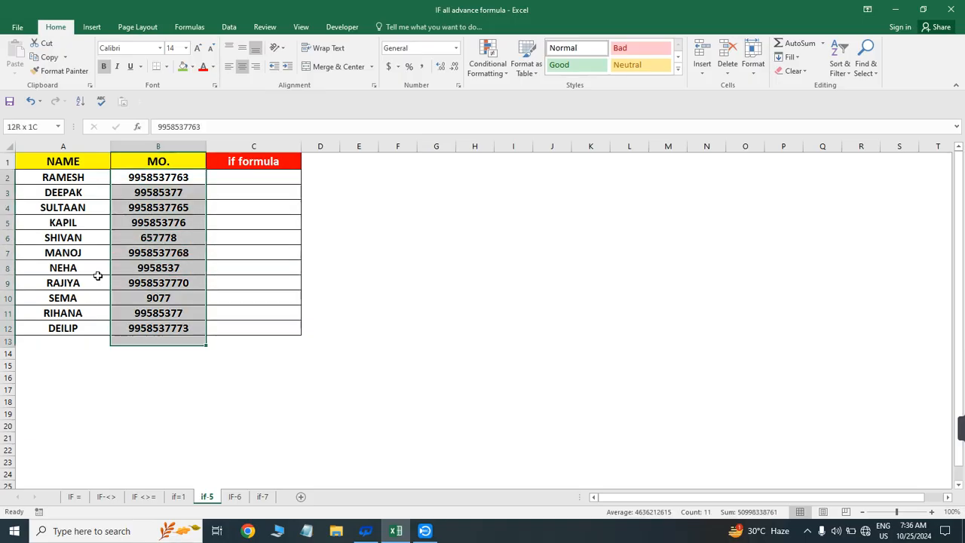
key("Up")
key("Down")
key("ctrl+shift+Down")
key("Up")
key("Down")
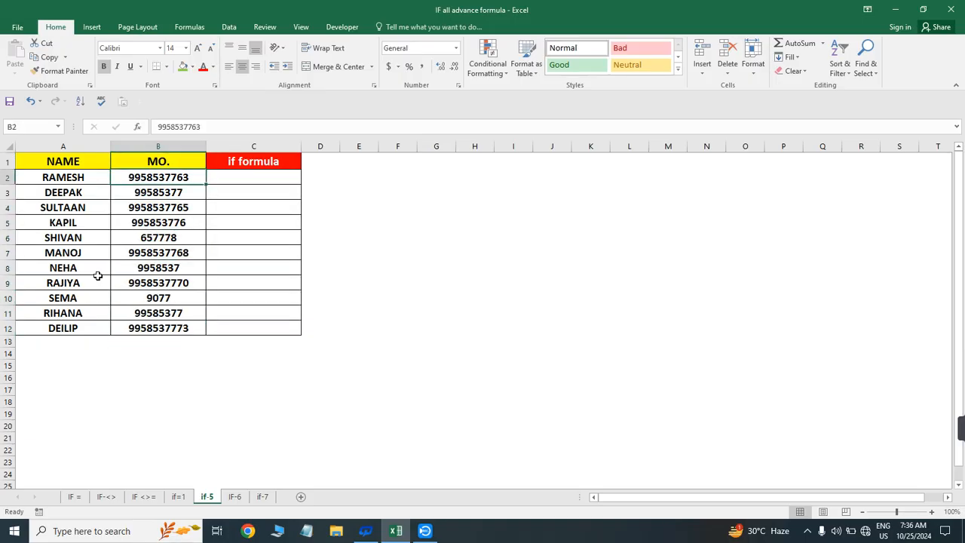
- Compare the names in column A and numbers in column B with the empty if formula column
left_click(167, 220)
left_click(160, 178)
left_click_drag(73, 178, 83, 328)
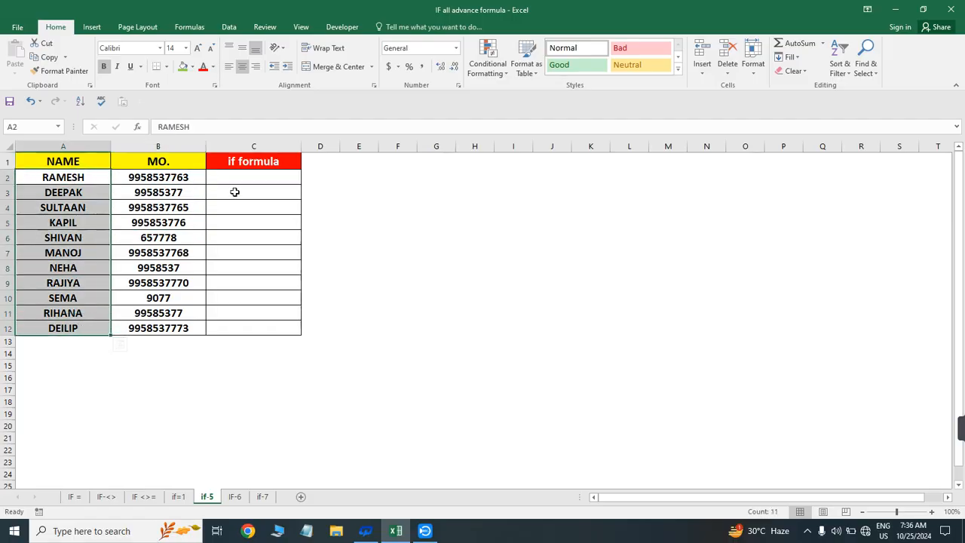
left_click_drag(237, 177, 239, 333)
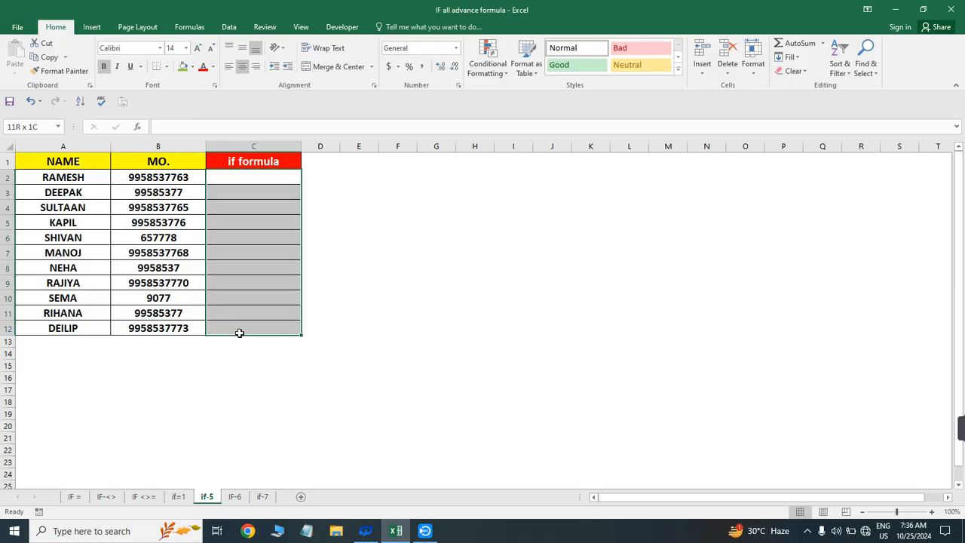
left_click(153, 176)
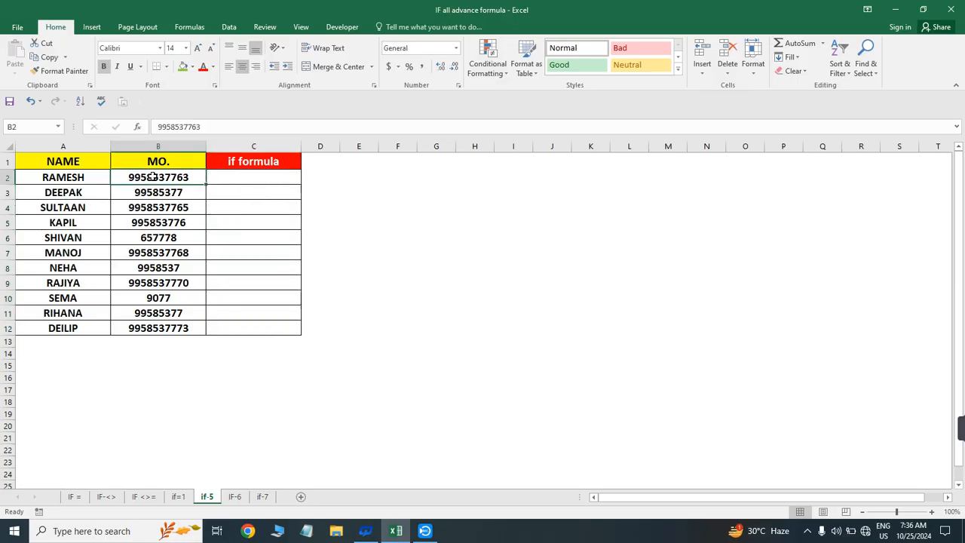
left_click(54, 178)
left_click(213, 182)
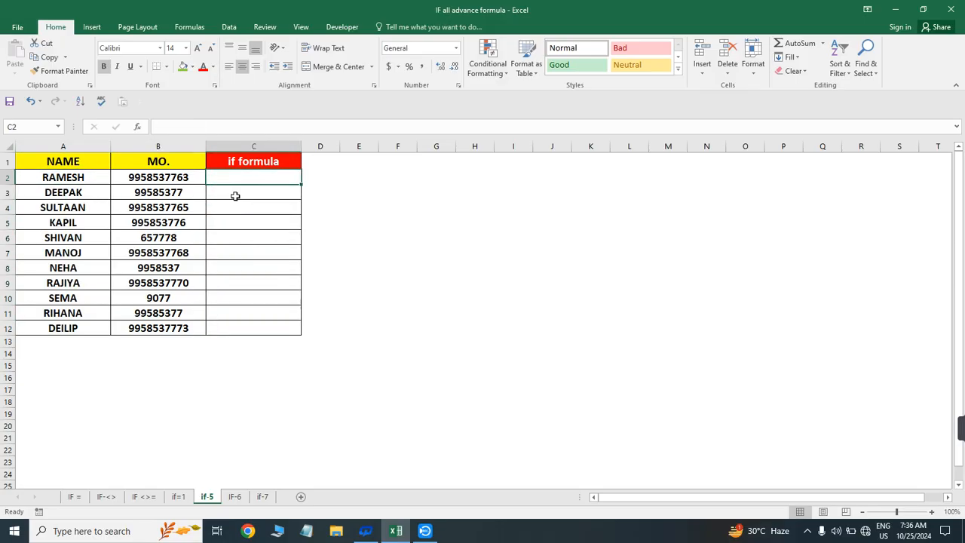
left_click_drag(235, 196, 254, 340)
left_click(161, 271)
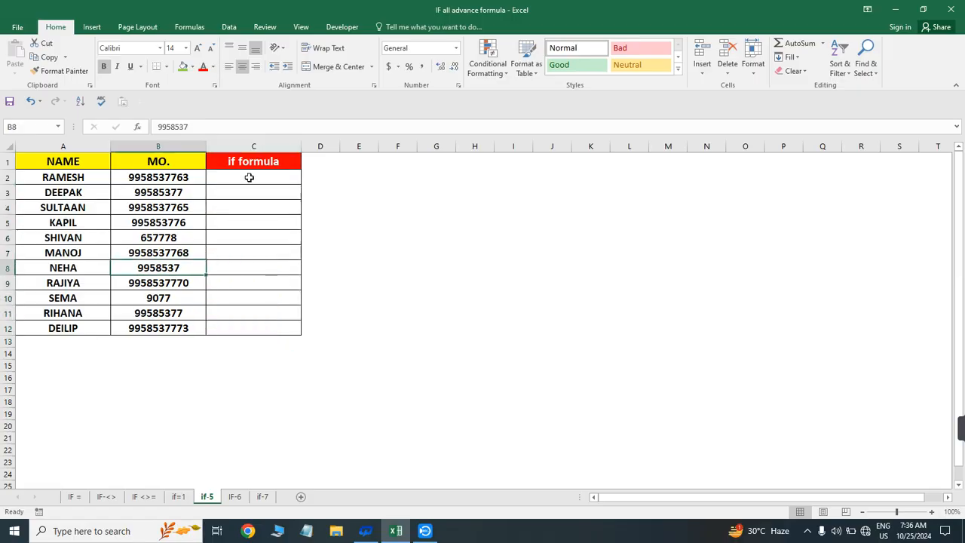
left_click_drag(249, 176, 243, 332)
left_click(162, 236)
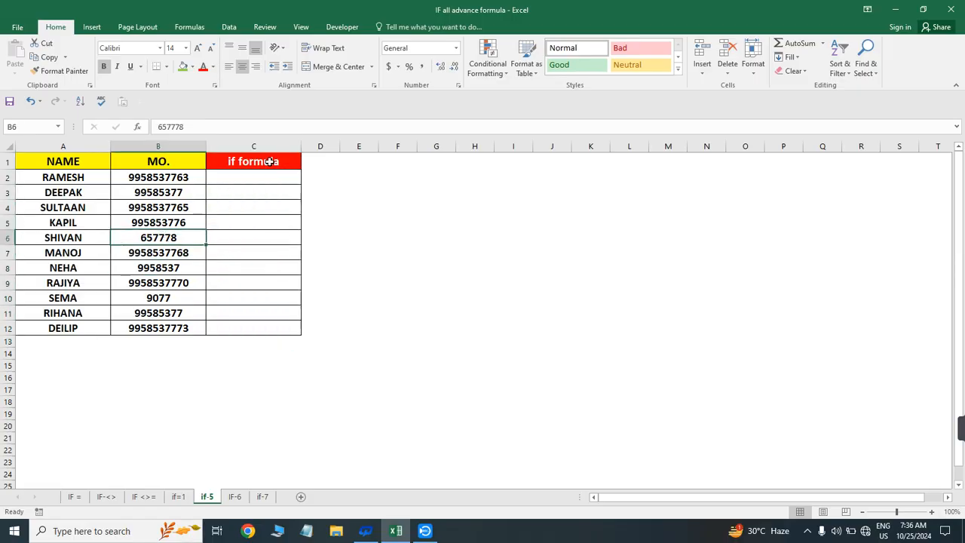
- Enter =IF(LEN(B2)=10,A2,"") in C2 to return the name only for a ten-digit number
left_click(263, 174)
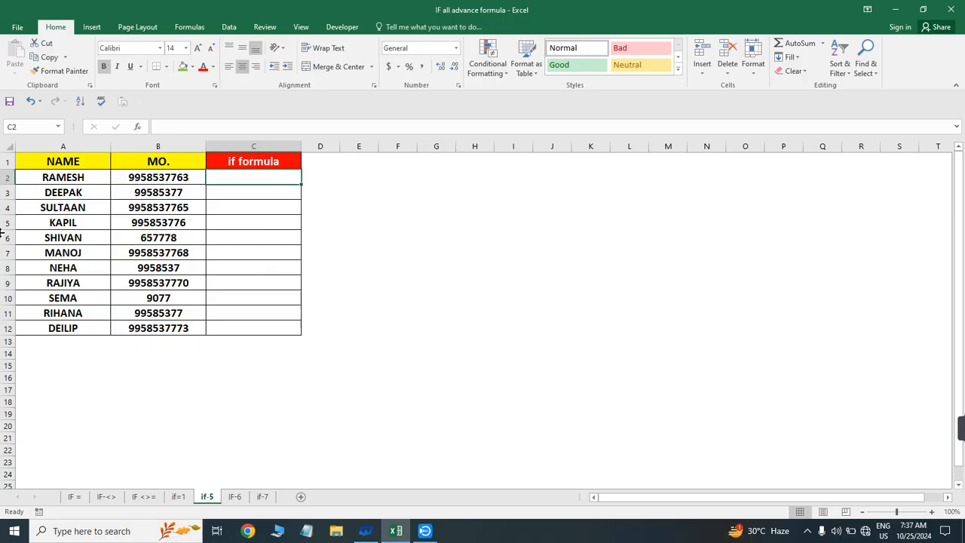
type("=if")
key("Tab")
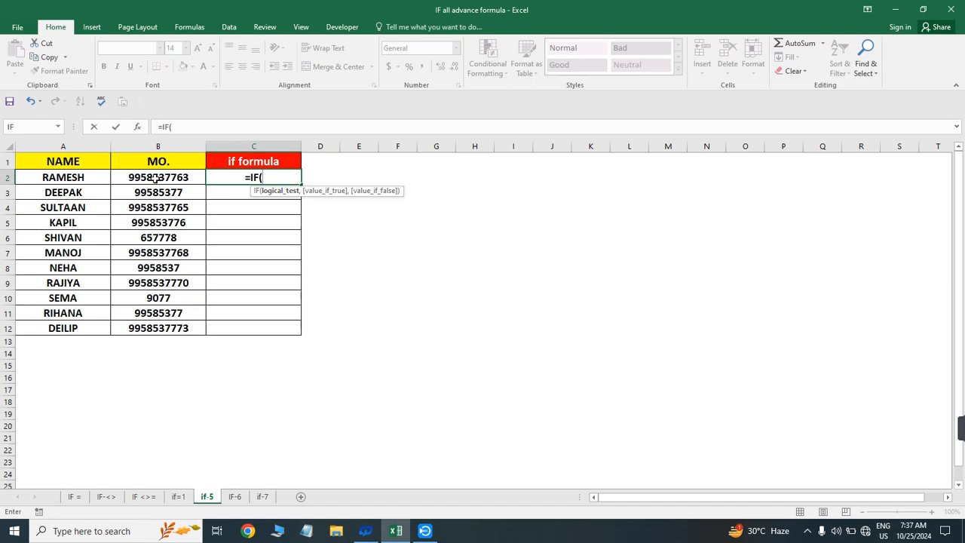
type("LE")
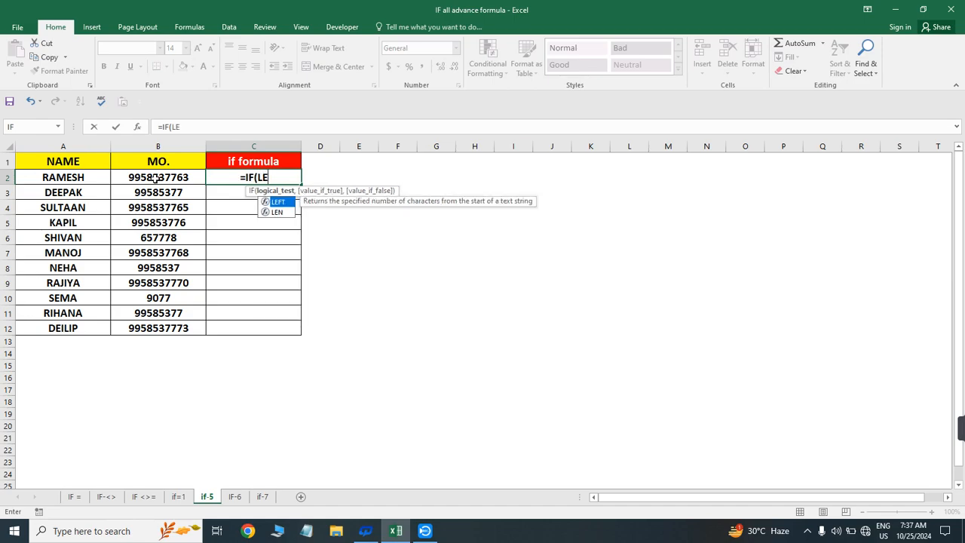
type("N(")
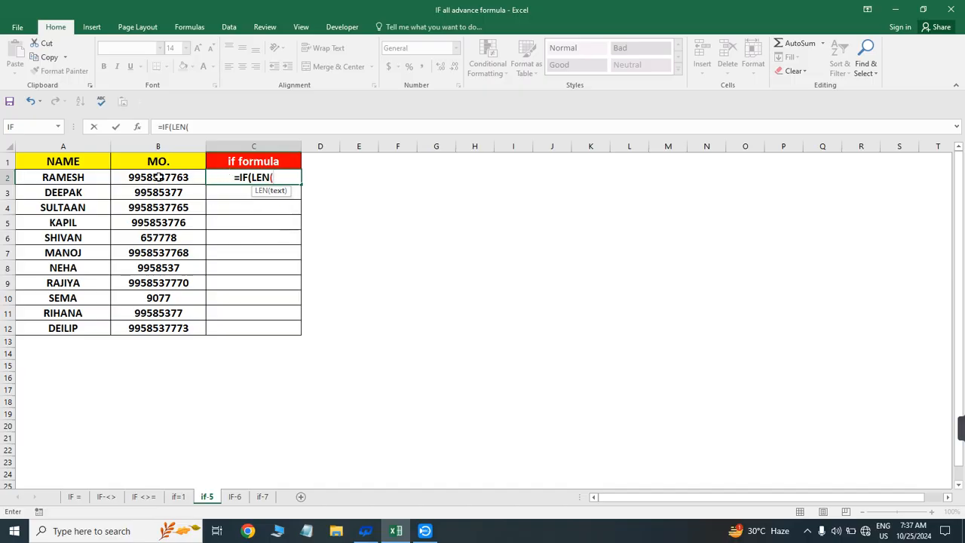
left_click(160, 177)
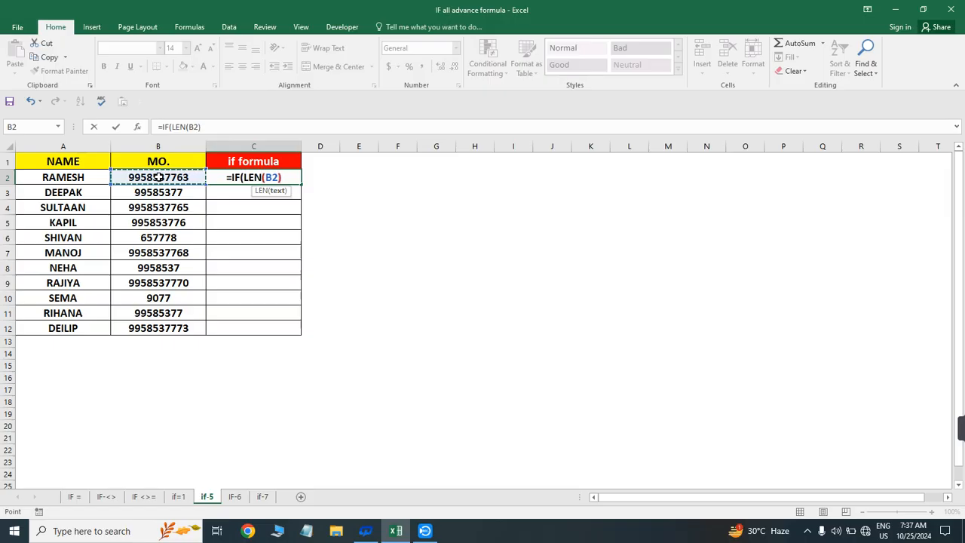
type(")")
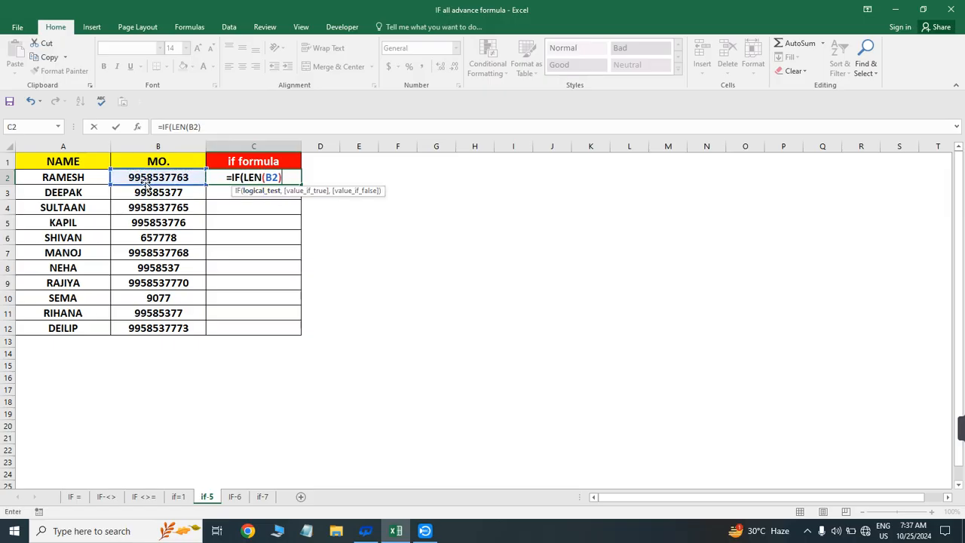
type("=10")
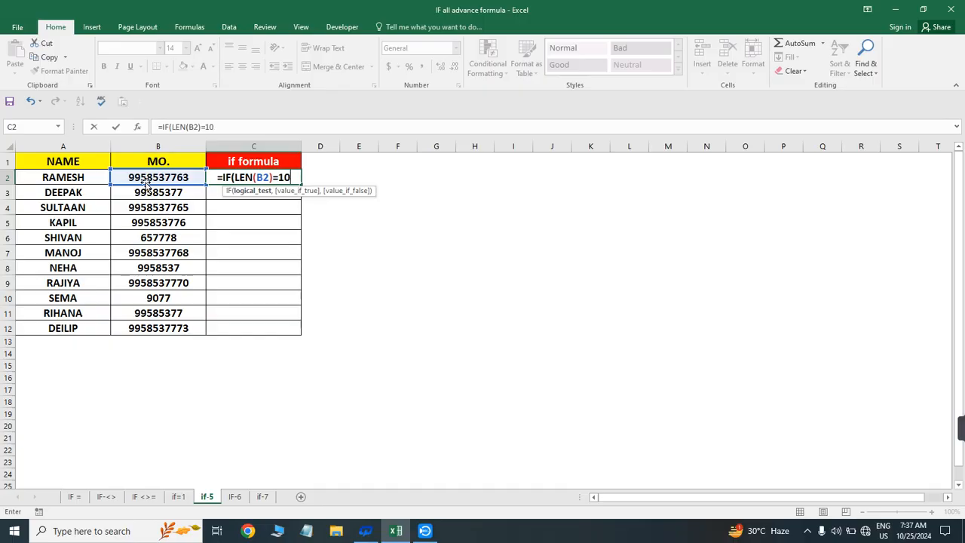
type(",")
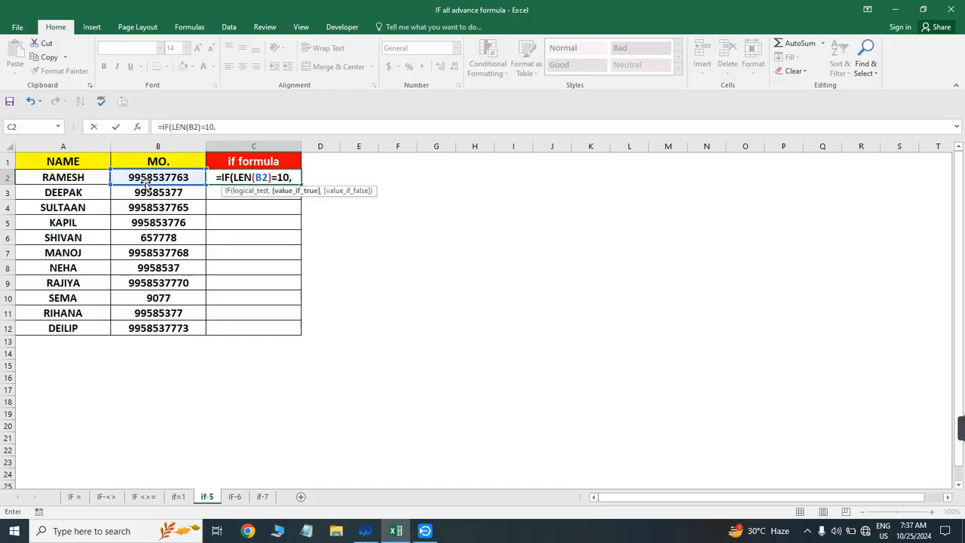
type("\"")
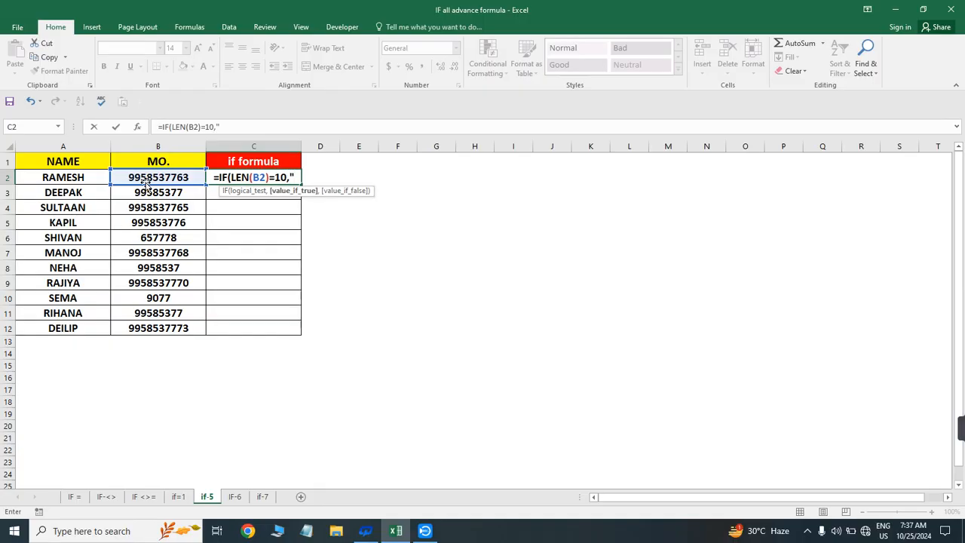
key("BackSpace")
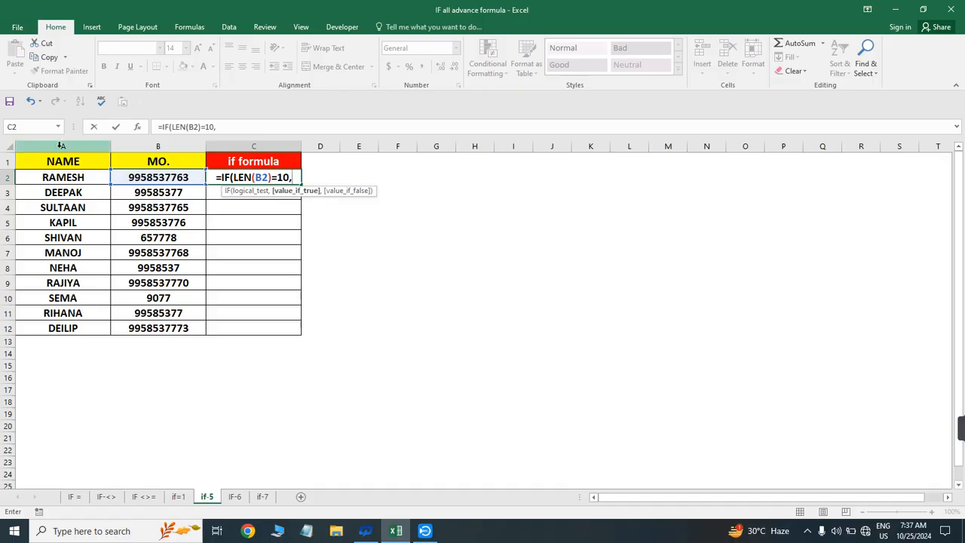
left_click(65, 178)
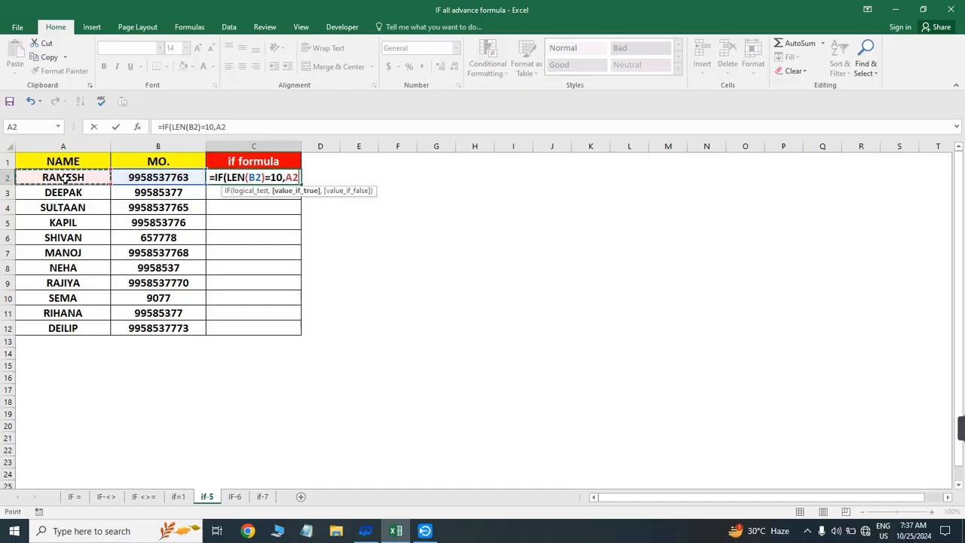
type(",\"\"")
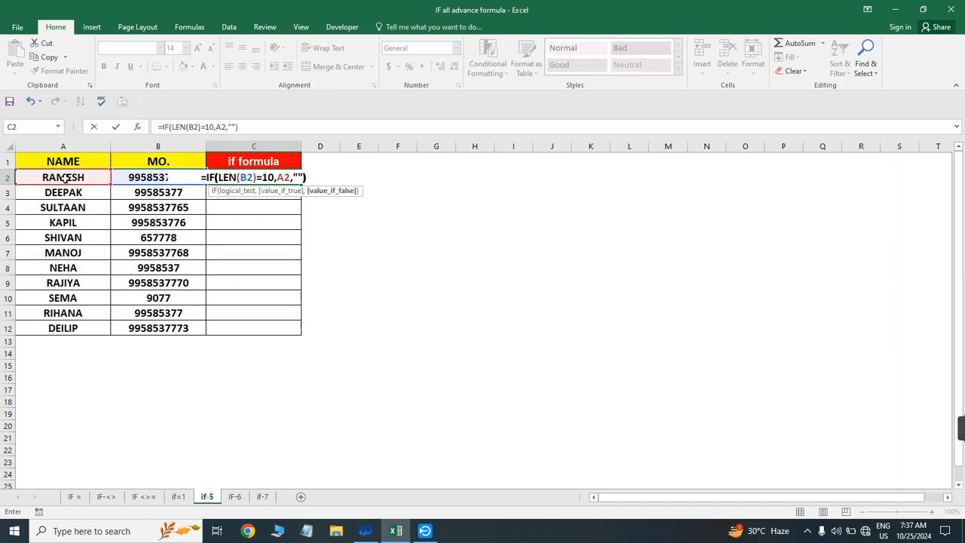
key("Return")
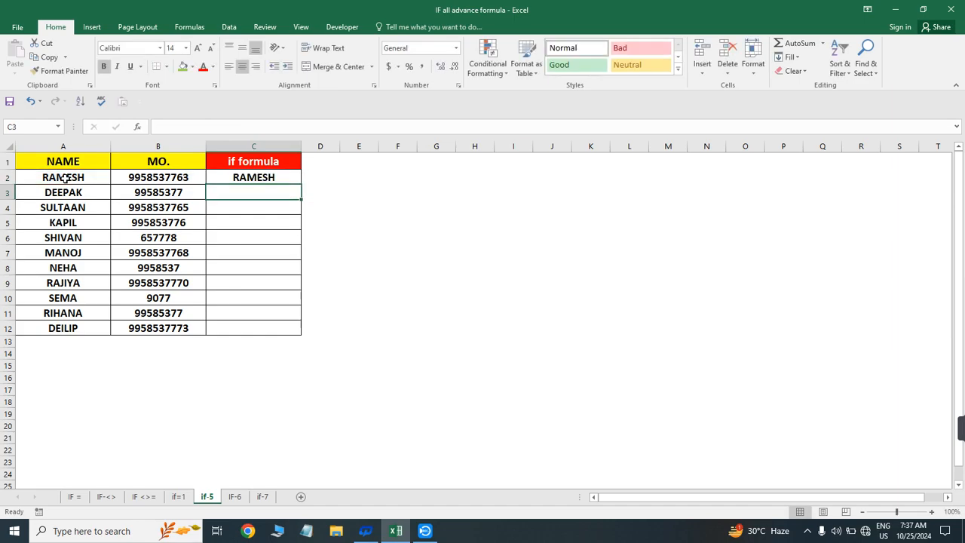
- Fill the formula in C2 down through C12
key("Left")
key("ctrl+Down")
key("Right")
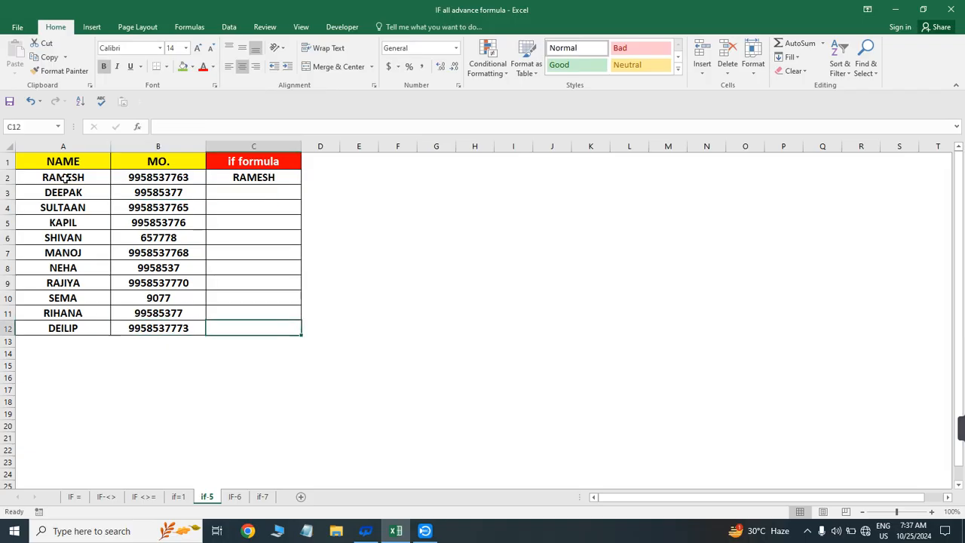
key("ctrl+shift+Up")
key("ctrl+d")
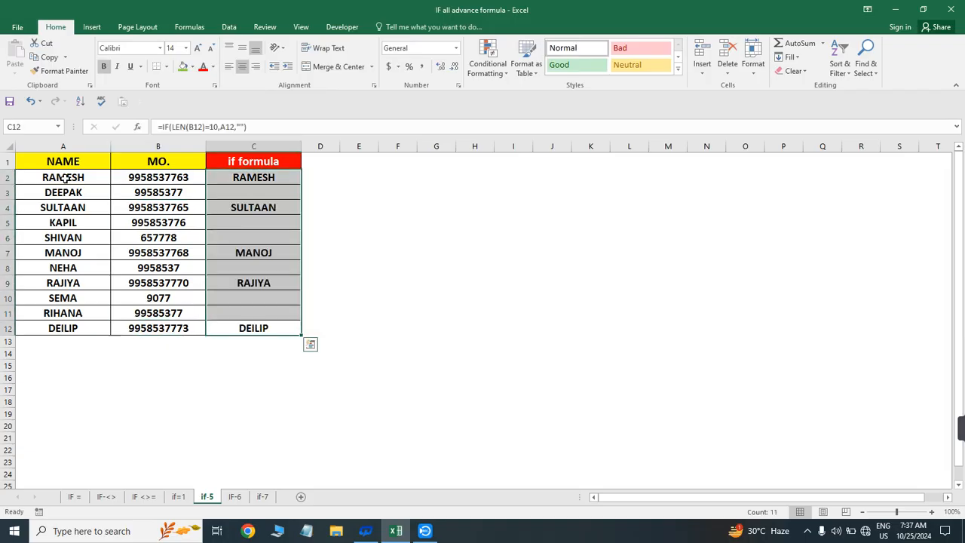
- Check the filled formulas in C3, C4, C7, C9 and C12 against the numbers in the MO. column
left_click(155, 194)
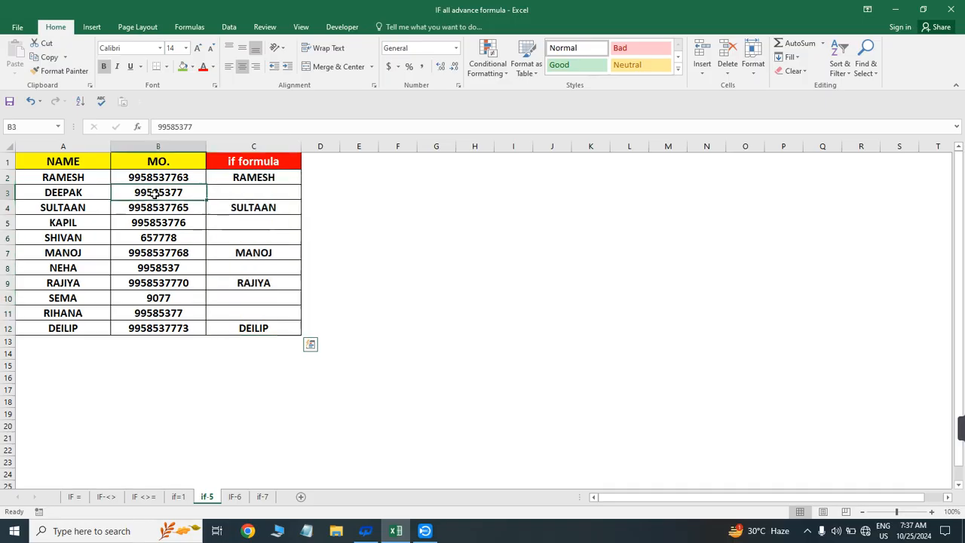
left_click(252, 194)
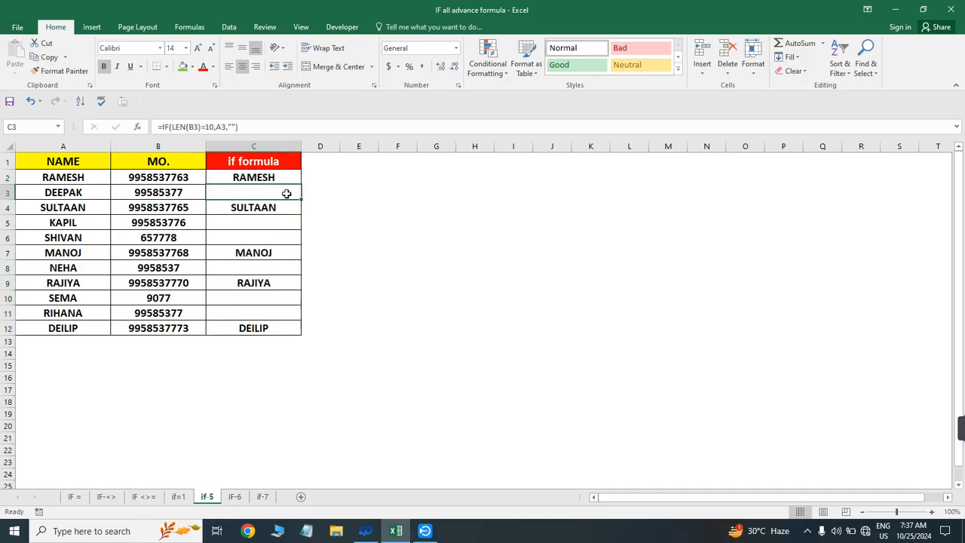
left_click(261, 209)
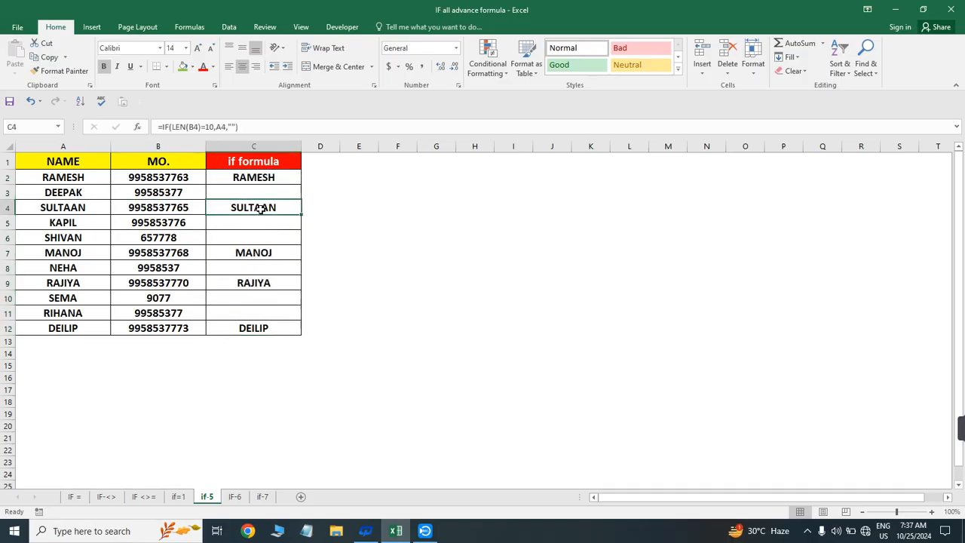
left_click(260, 256)
left_click(268, 278)
left_click(270, 332)
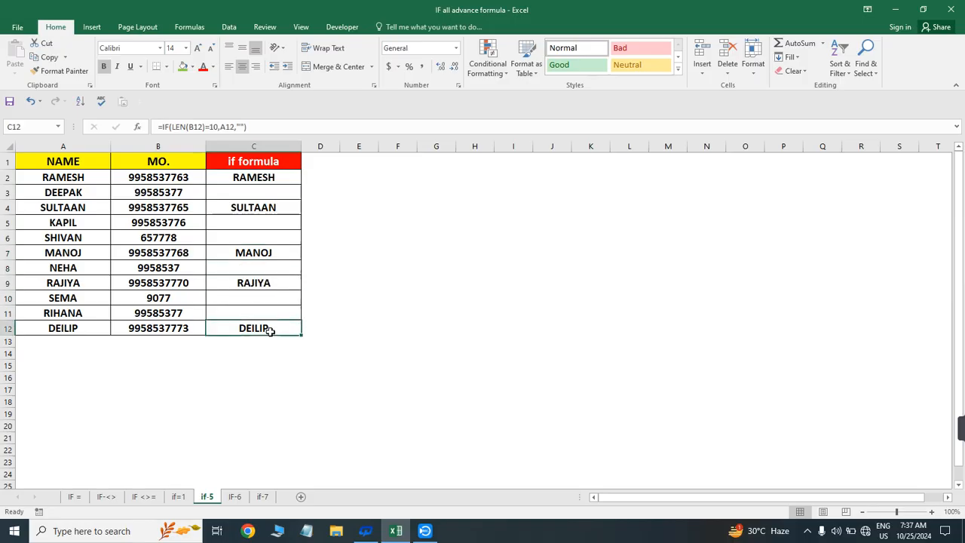
left_click_drag(158, 328, 155, 119)
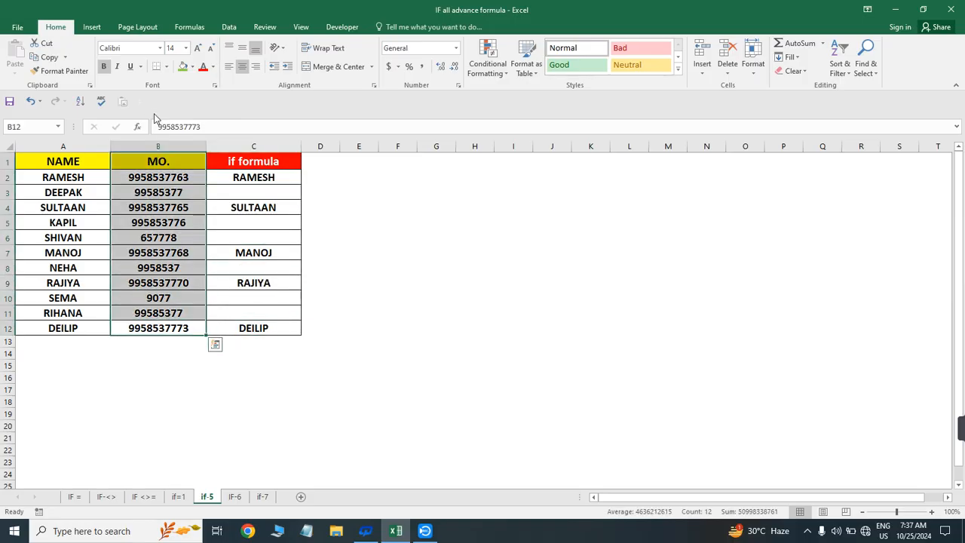
key("Up")
key("Up")
key("shift+space")
key("ctrl+shift+l")
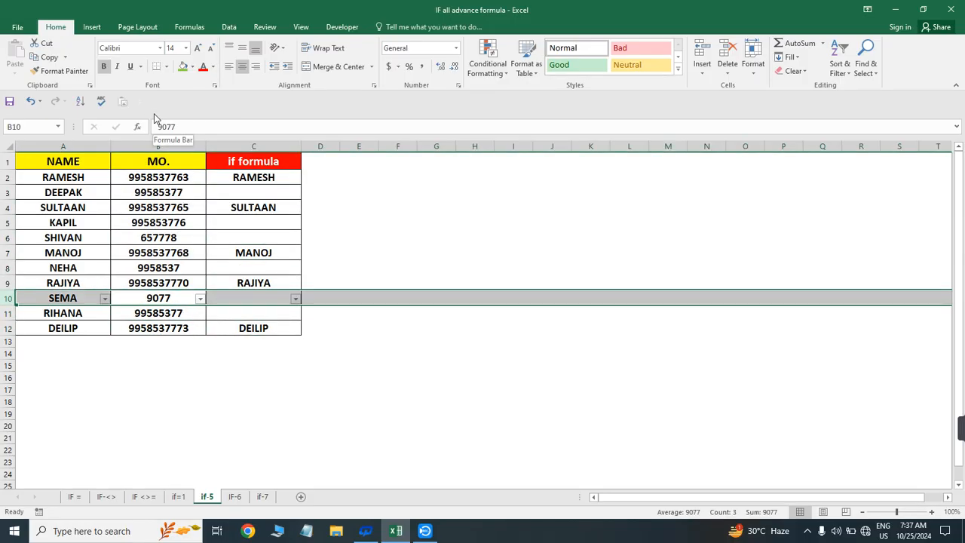
key("ctrl+shift+l")
- Add filters to the header row containing NAME, MO. and if formula
key("ctrl+Down")
key("ctrl+Up")
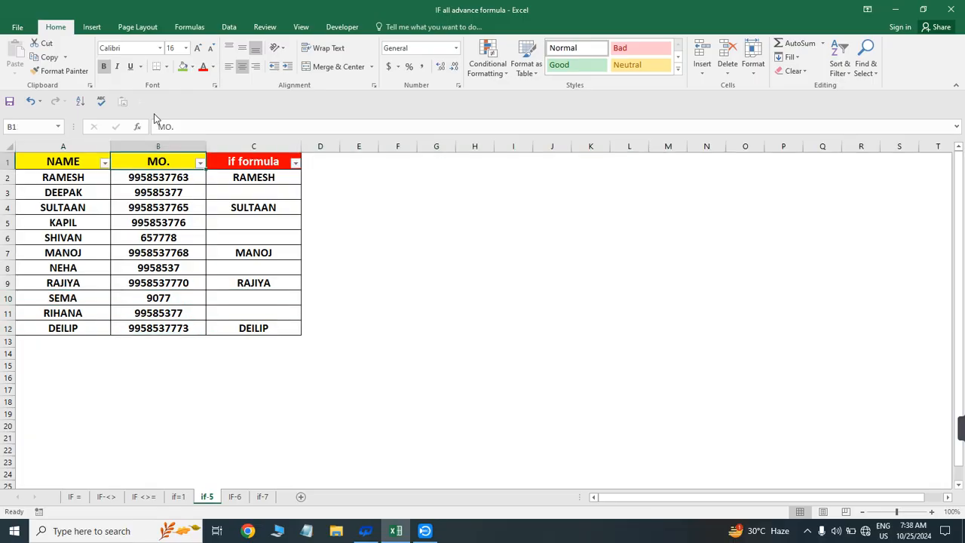
key("Right")
key("ctrl+shift+l")
- Filter the if formula column to show only the rows with blank results
key("alt+Down")
key("Down")
key("Down")
key("Down")
key("Down")
key("Down")
key("Down")
key("Down")
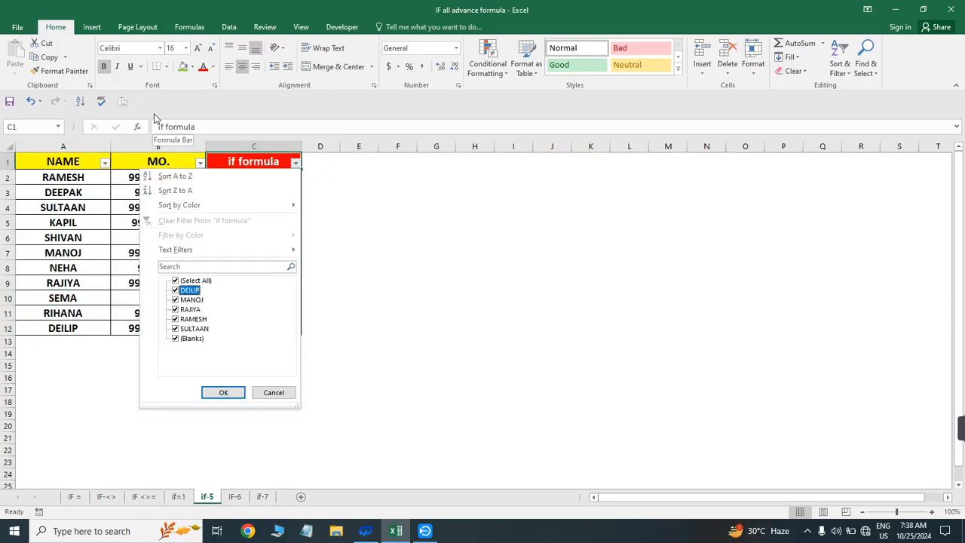
key("Up")
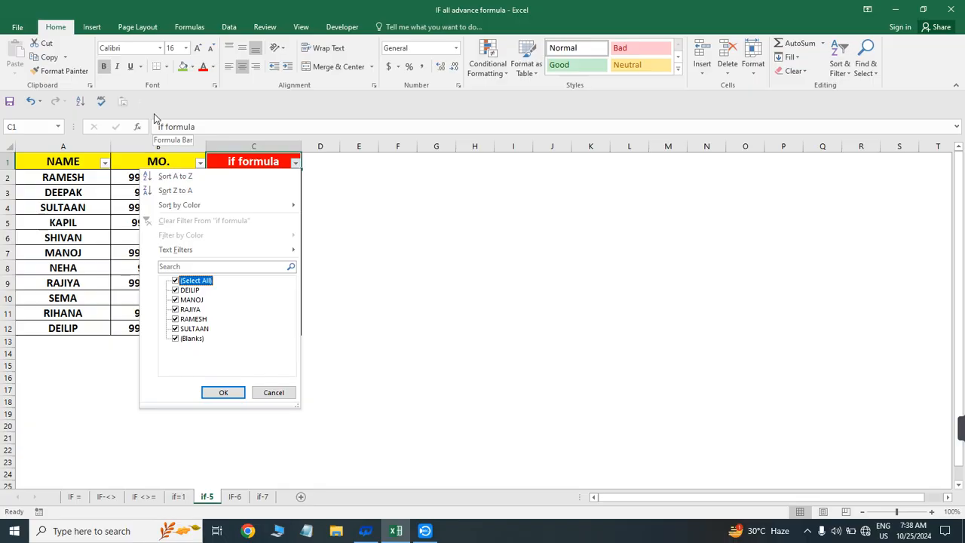
key("space")
key("Down")
key("Down")
key("Down")
key("Down")
key("Down")
key("Down")
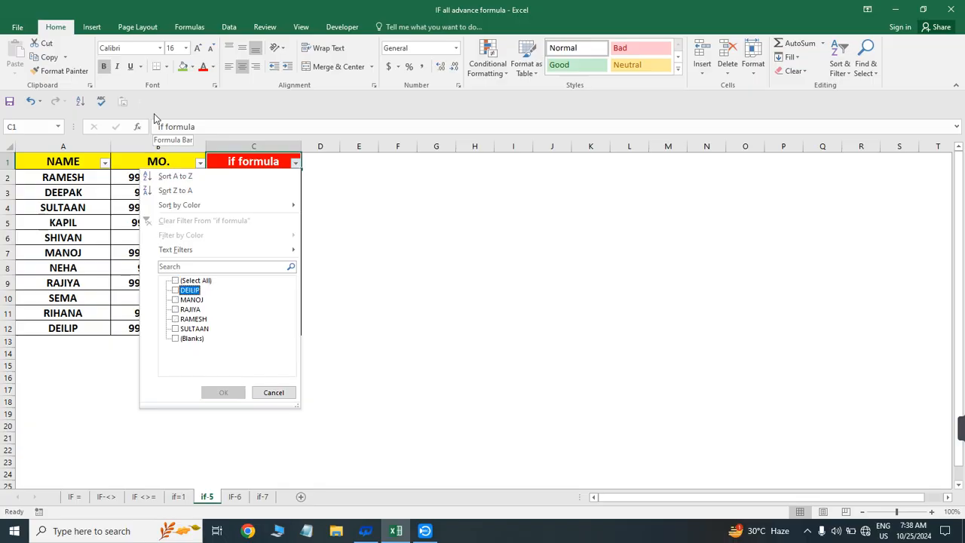
key("space")
key("Return")
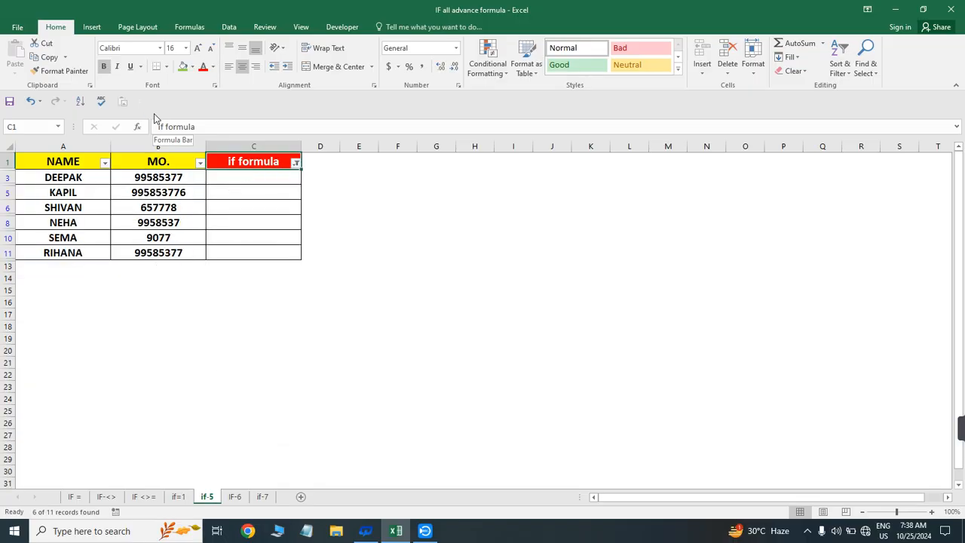
- Check the filter choices of the if formula column and the MO. numbers of the filtered rows
key("Down")
key("Up")
key("alt+Down")
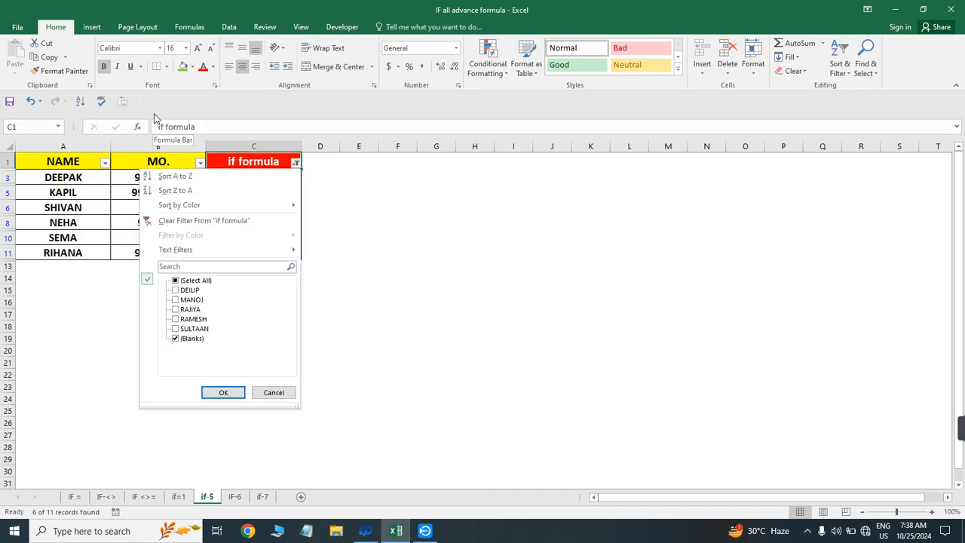
key("Down")
key("Down")
key("Down")
key("Down")
key("Down")
key("Down")
key("Down")
key("Down")
key("Escape")
key("Left")
key("Down")
key("ctrl+shift+Down")
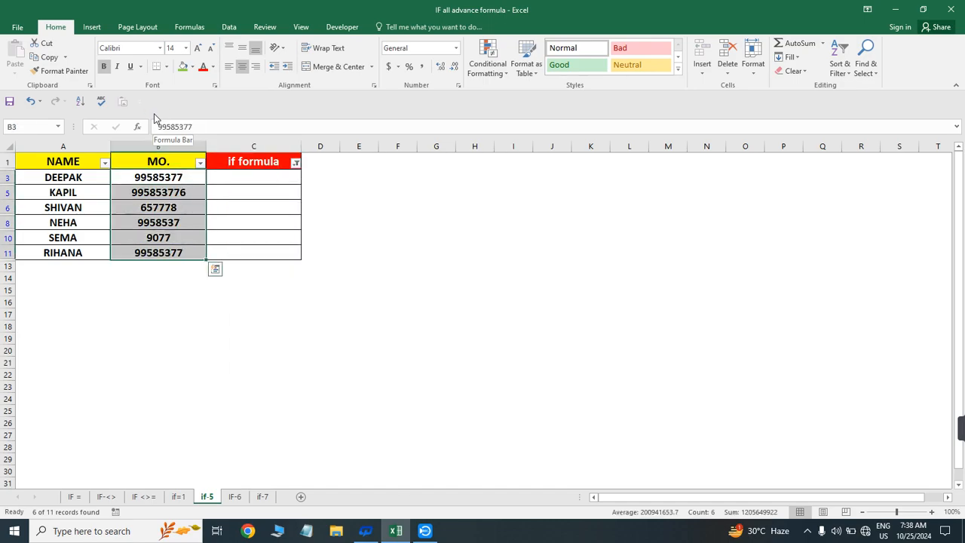
- Filter the if formula column to show every result except blanks, and remove the filters from the table
key("Up")
key("Right")
key("Right")
key("Left")
key("alt+Down")
key("Down")
key("Down")
key("Down")
key("Down")
key("Down")
key("Down")
key("Down")
key("Down")
key("Down")
key("Down")
key("Down")
key("Down")
key("Down")
key("Down")
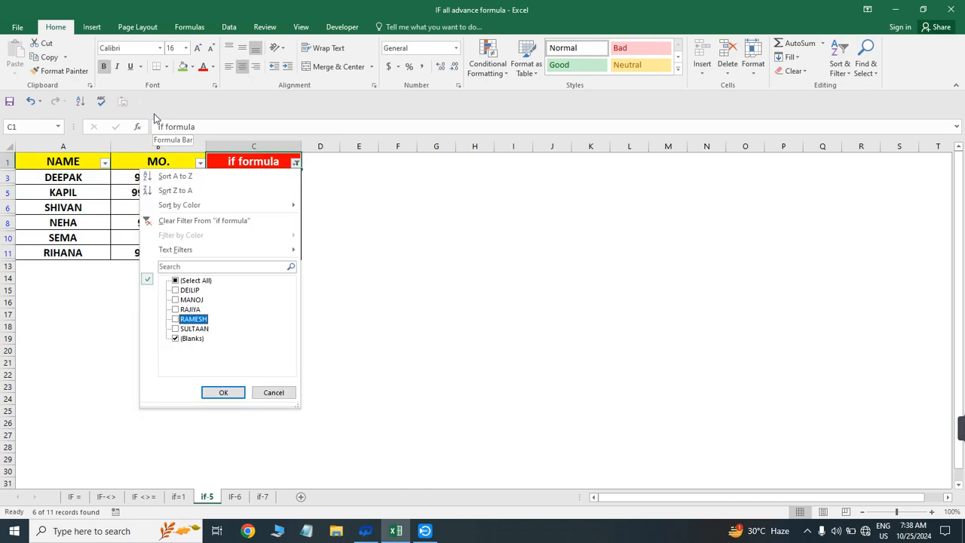
key("space")
key("Up")
key("Up")
key("Up")
key("Up")
key("Up")
key("Up")
key("space")
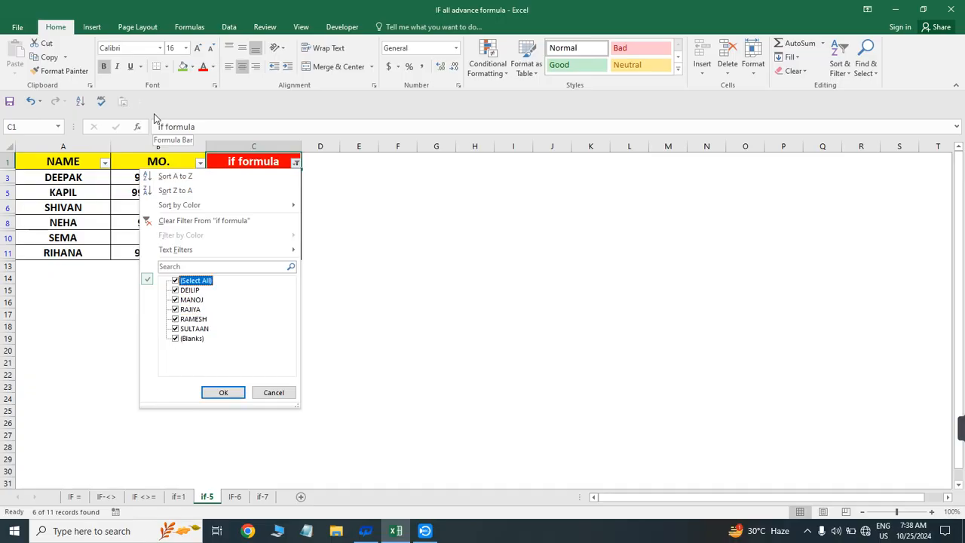
key("Down")
key("Down")
key("Down")
key("Down")
key("Down")
key("Down")
key("space")
key("Return")
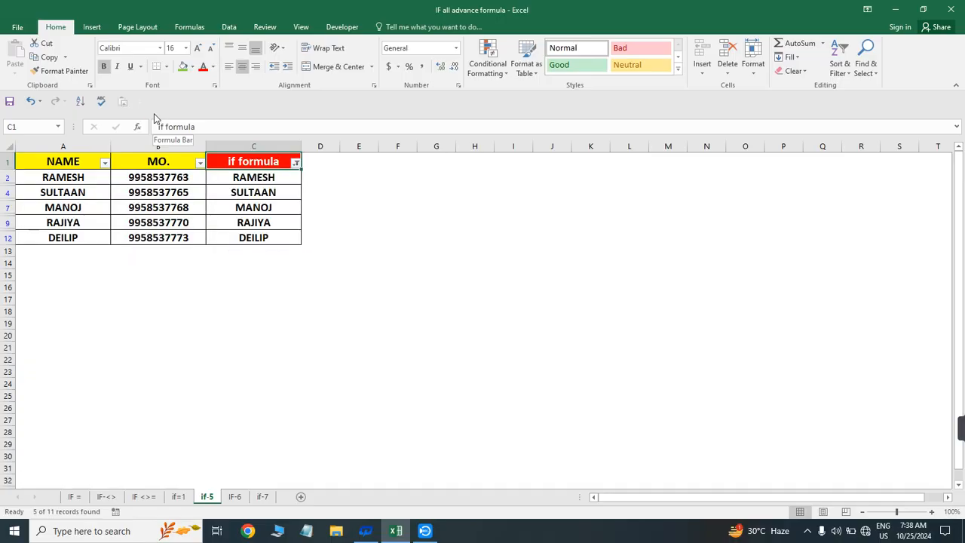
key("Down")
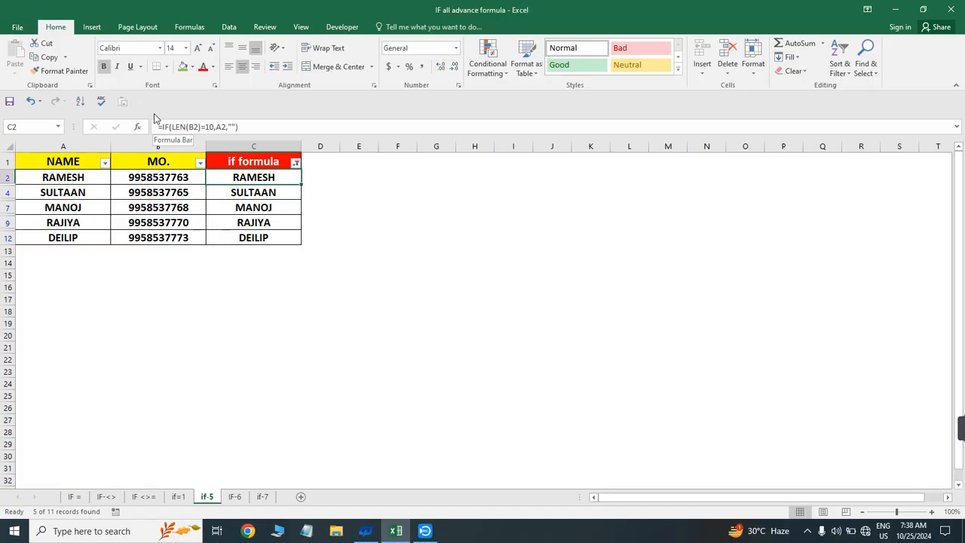
key("ctrl+shift+l")
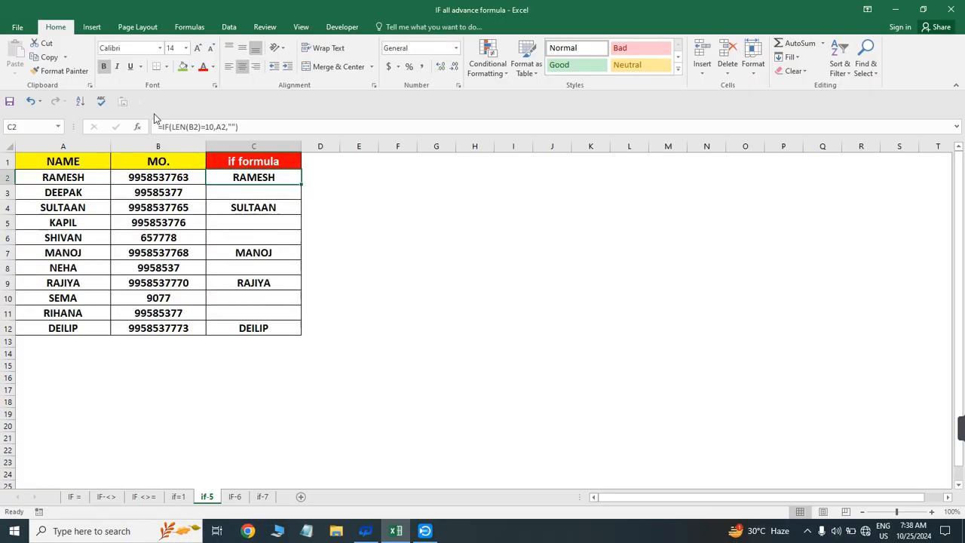
- Open the IF-6 sheet and examine the D2 formula against the two states and the value in row 2
left_click(240, 496)
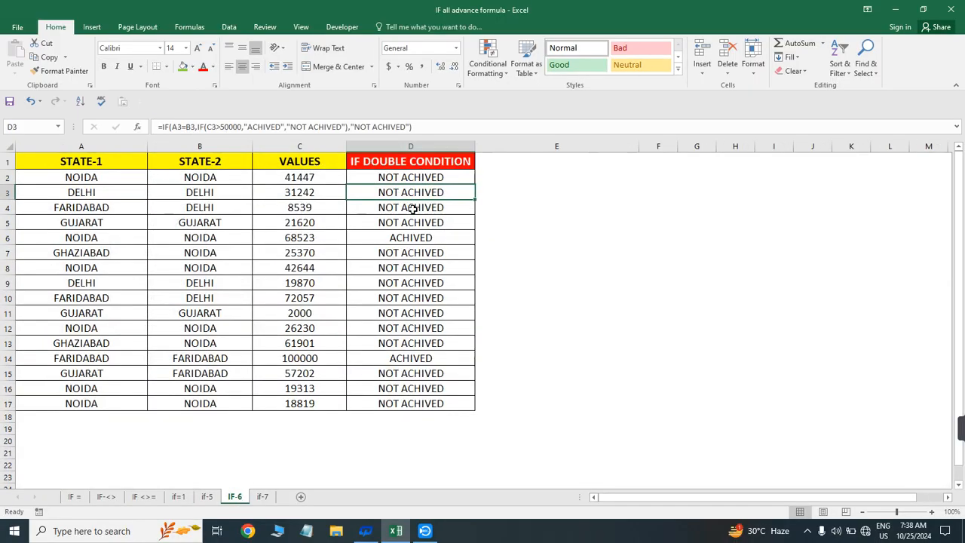
key("Up")
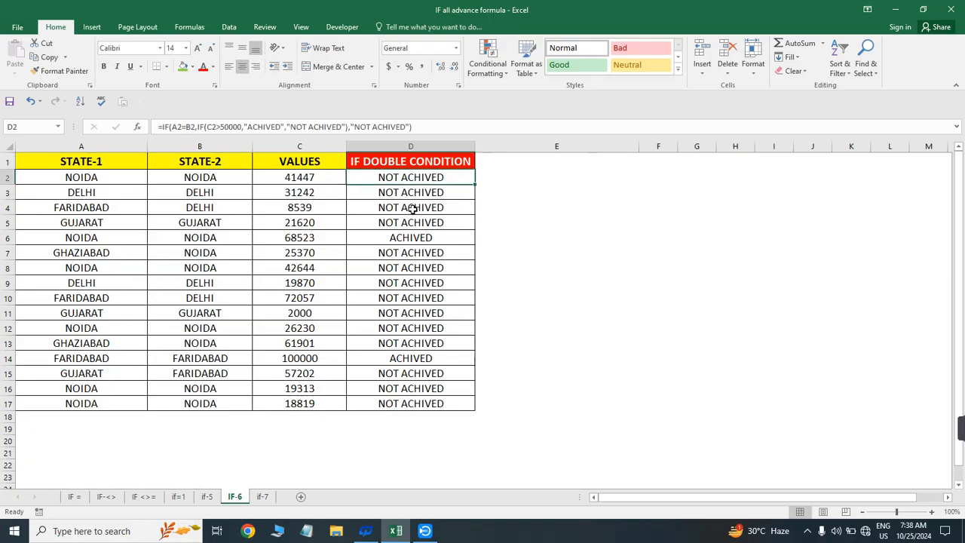
left_click(87, 176)
left_click(179, 181)
left_click(305, 187)
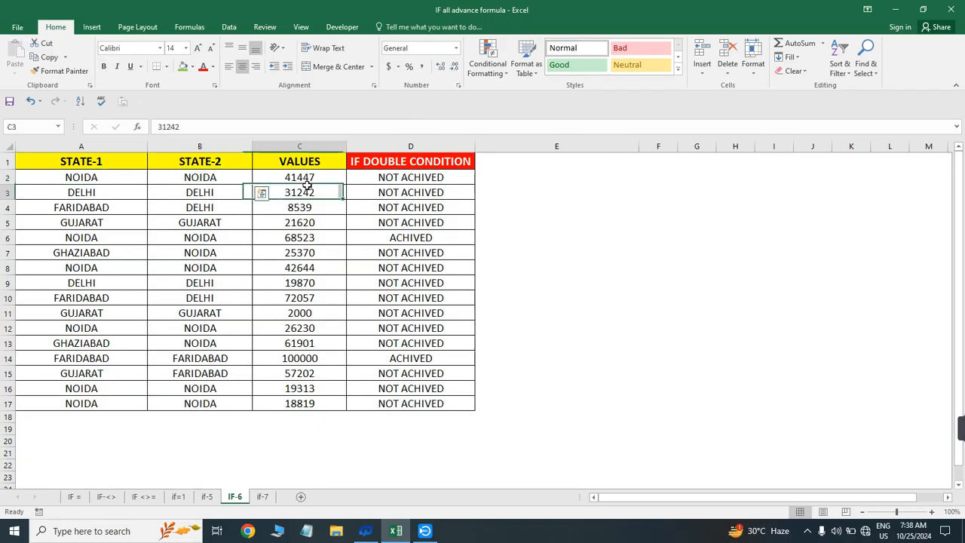
left_click(298, 176)
left_click_drag(90, 173, 318, 176)
left_click(318, 176)
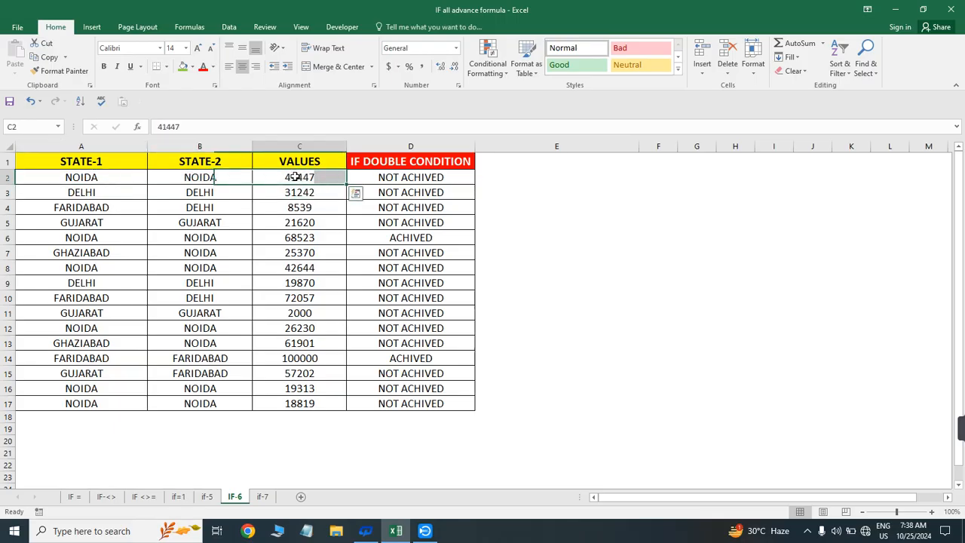
- Clear the existing formulas in D2:D17 of the IF DOUBLE CONDITION column
left_click(414, 177)
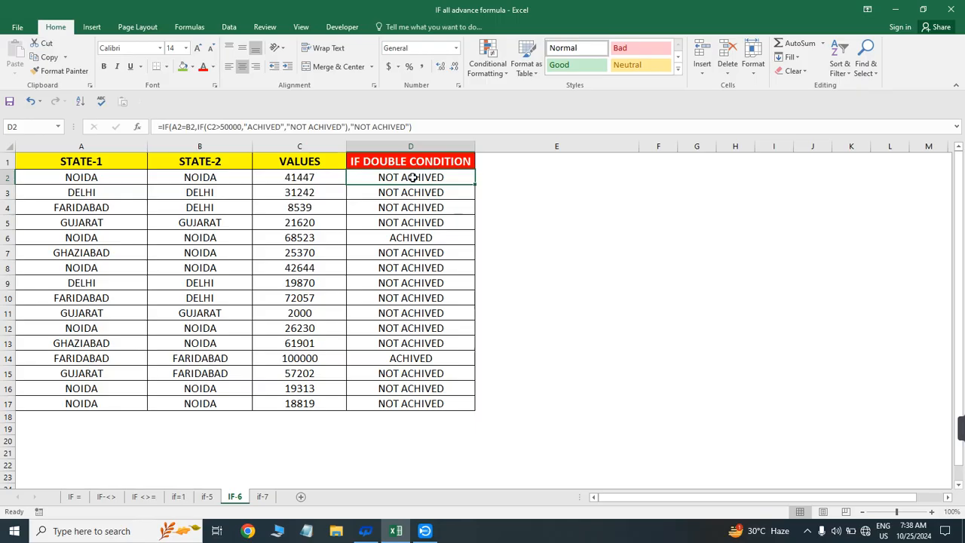
key("ctrl+shift+Down")
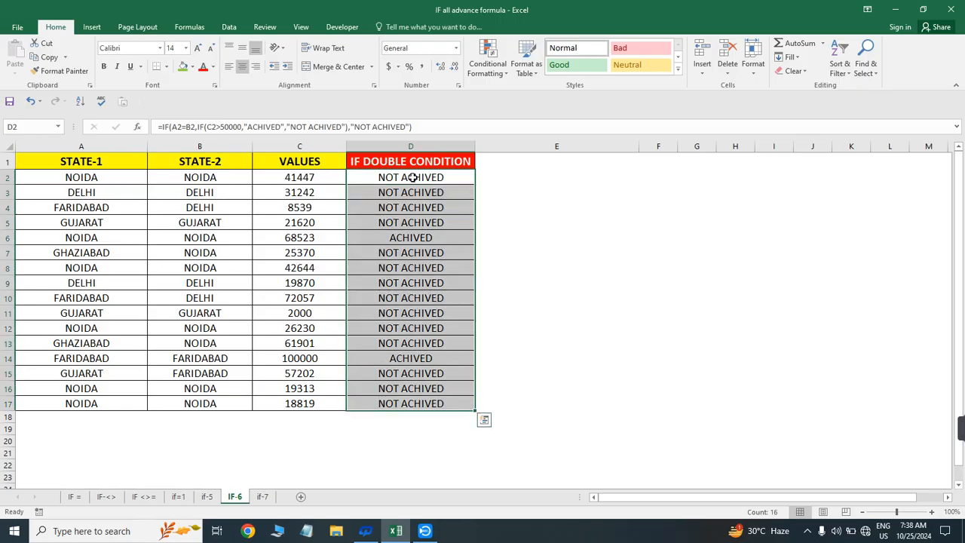
key("Delete")
left_click(413, 177)
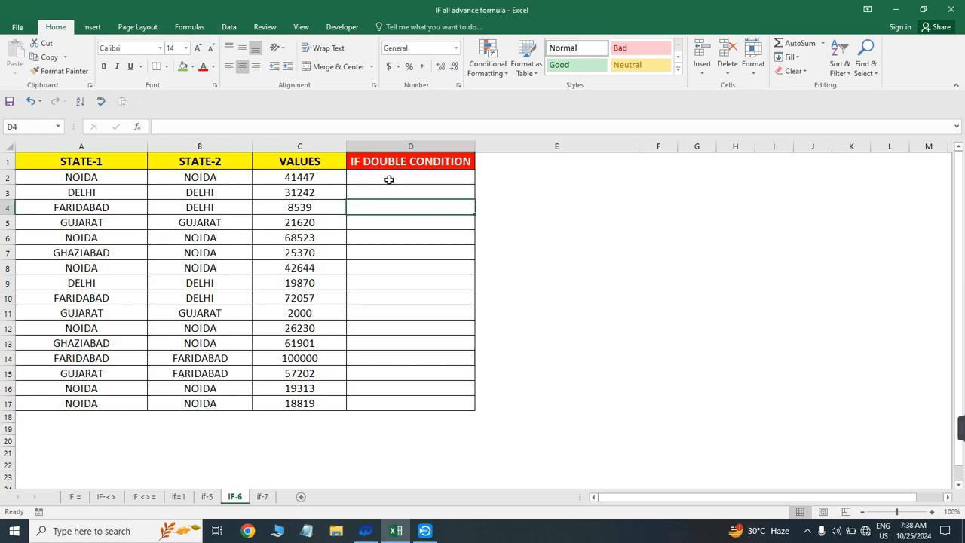
type("=IF(")
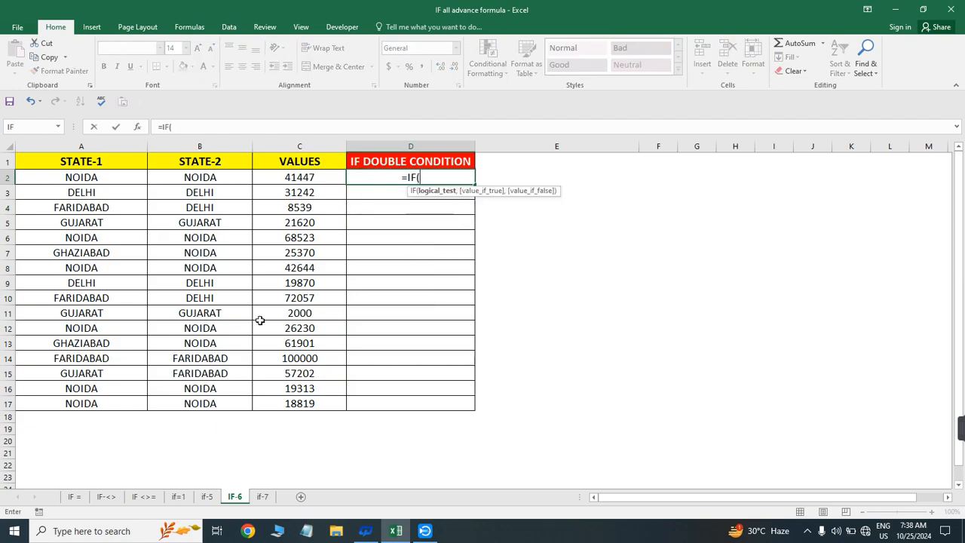
type("AND(")
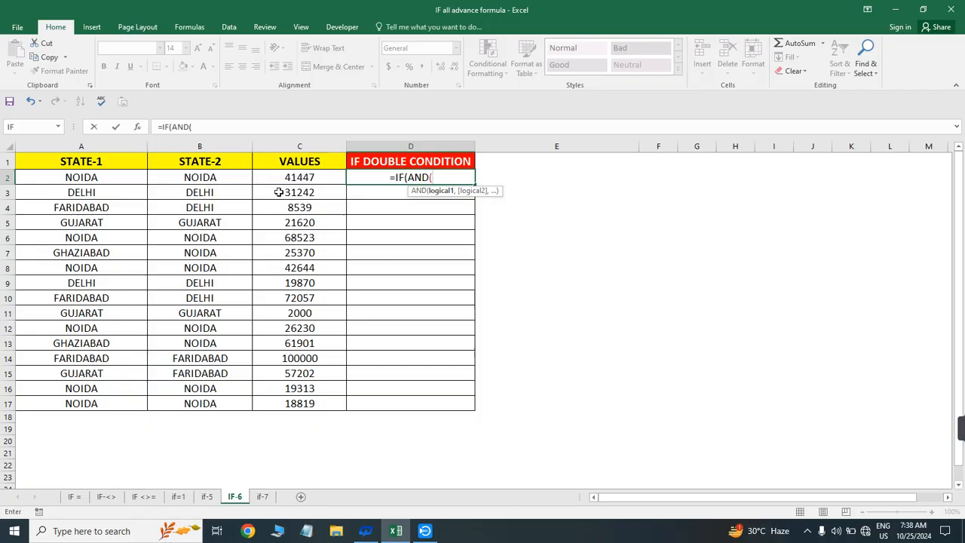
key("Escape")
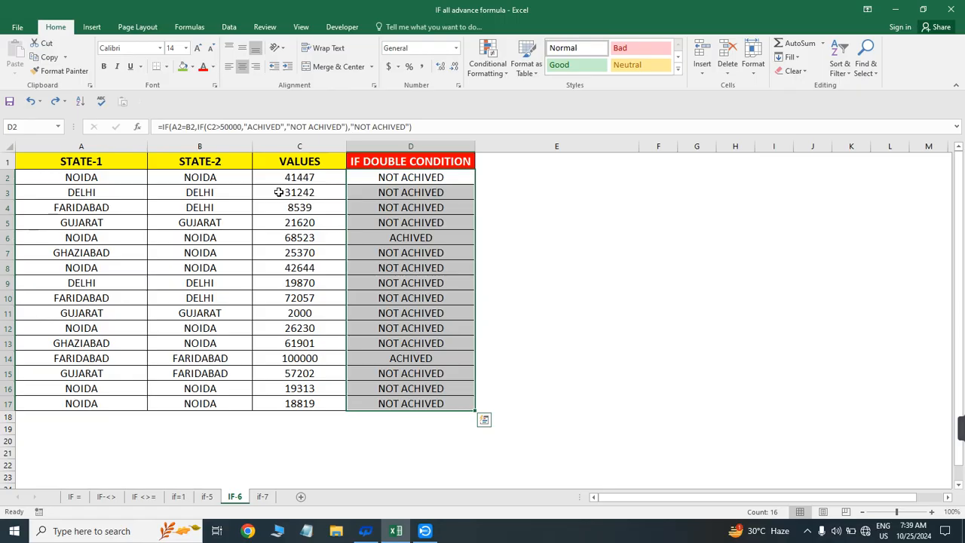
- Delete the contents of D2:D17 under the IF DOUBLE CONDITION header
key("Delete")
key("Up")
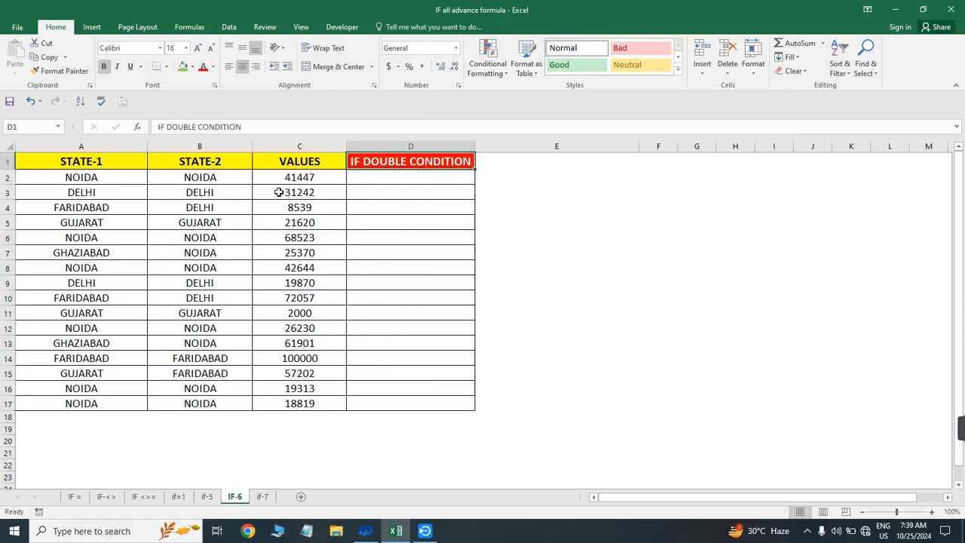
key("Down")
type("=IF(")
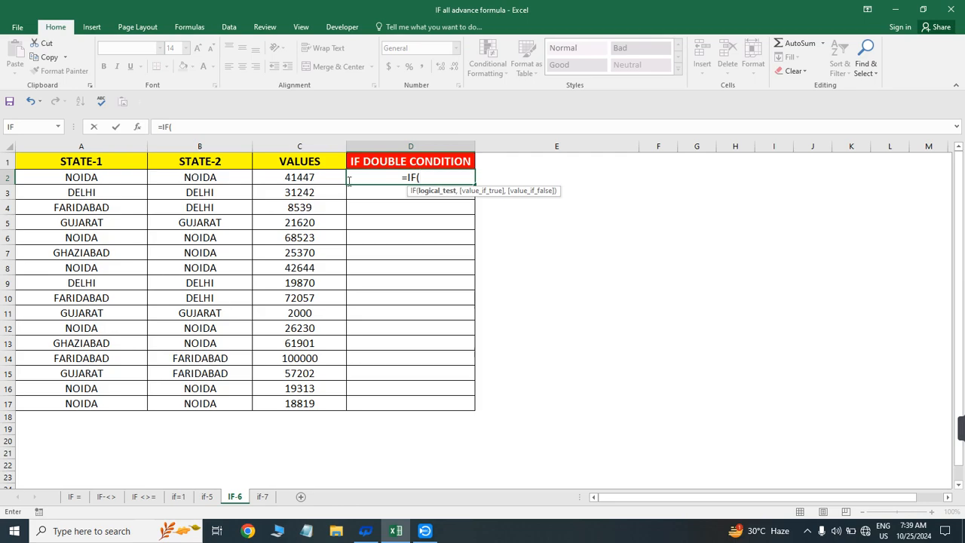
key("Escape")
- Change the VALUES header in C1 to TARGET
left_click(306, 159)
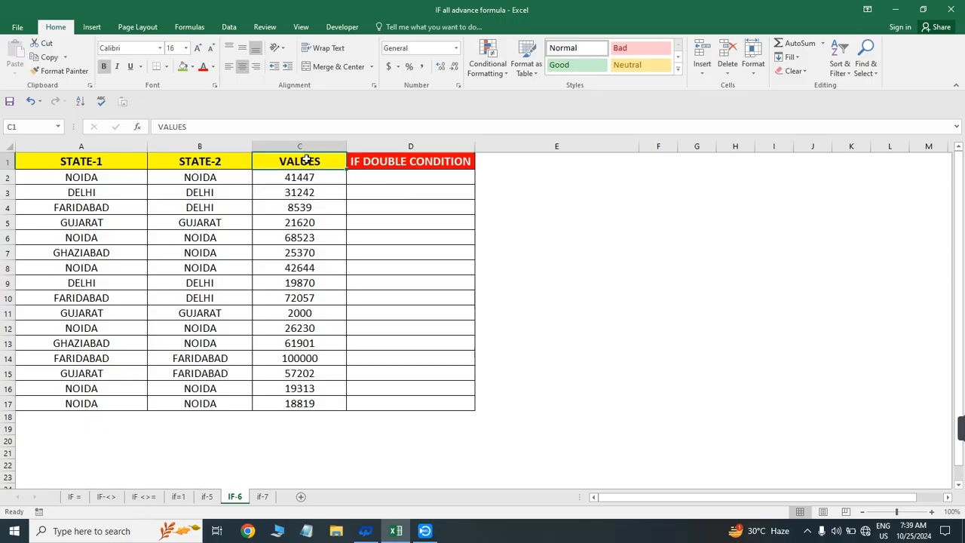
type("TARGET")
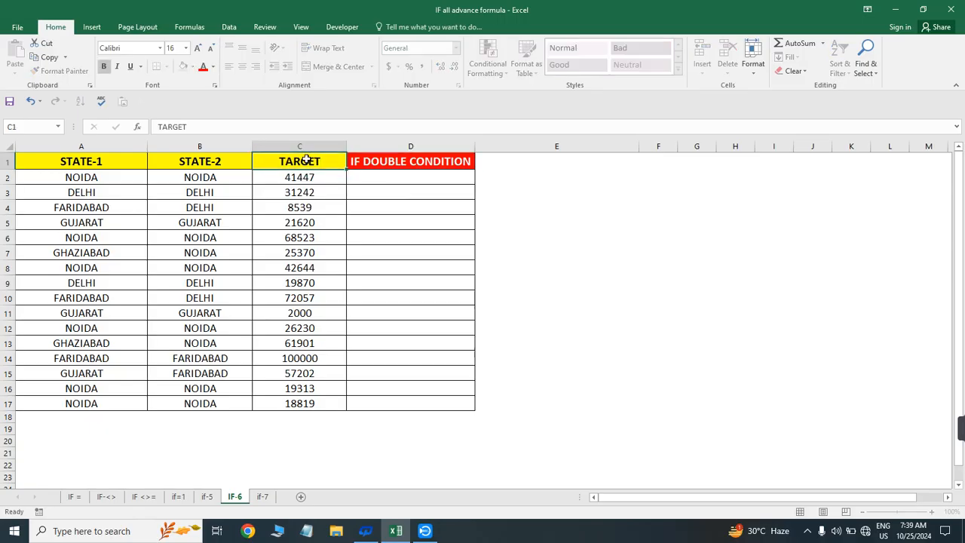
key("Return")
key("Return")
- Start an IF formula with a nested AND in D2, using A2=B2 as the first condition
key("Up")
key("Right")
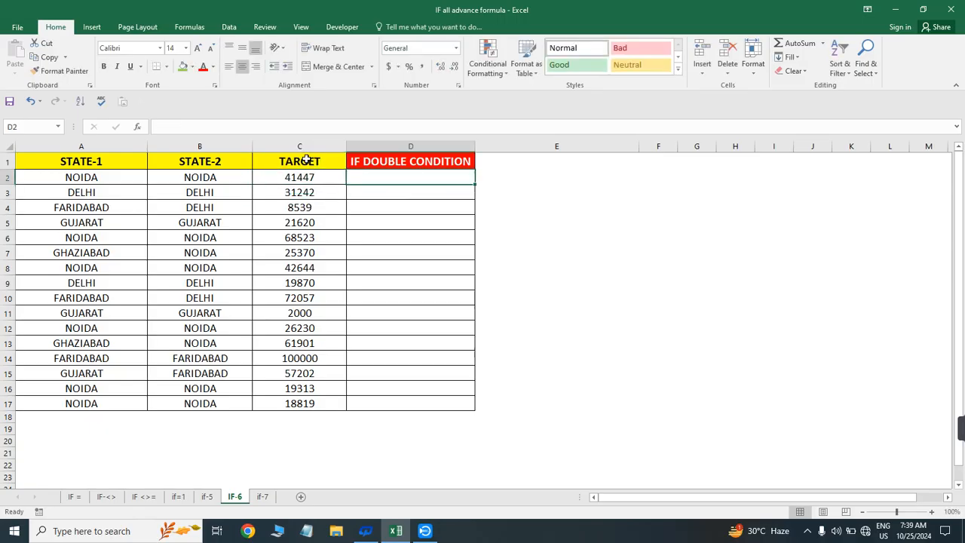
type("=IF(")
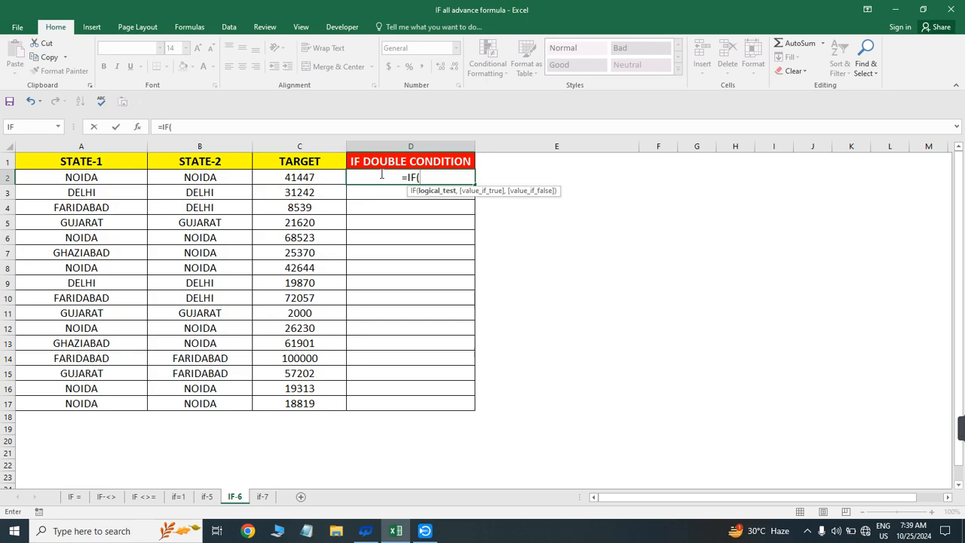
type("AND(")
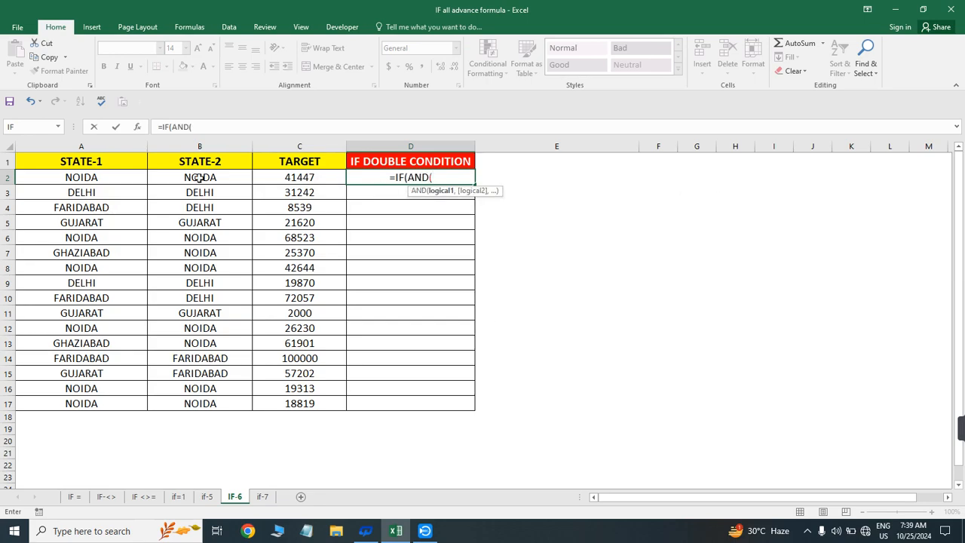
left_click(105, 178)
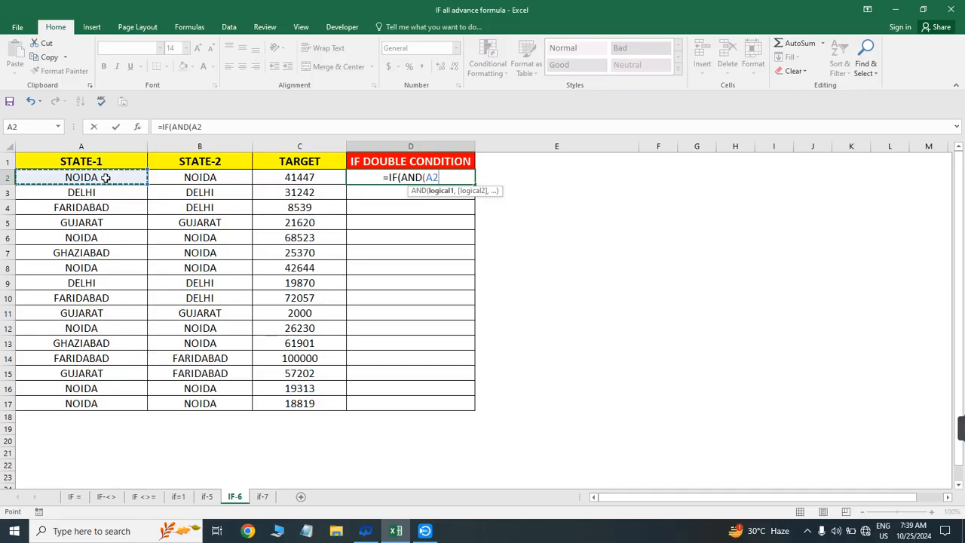
type("=")
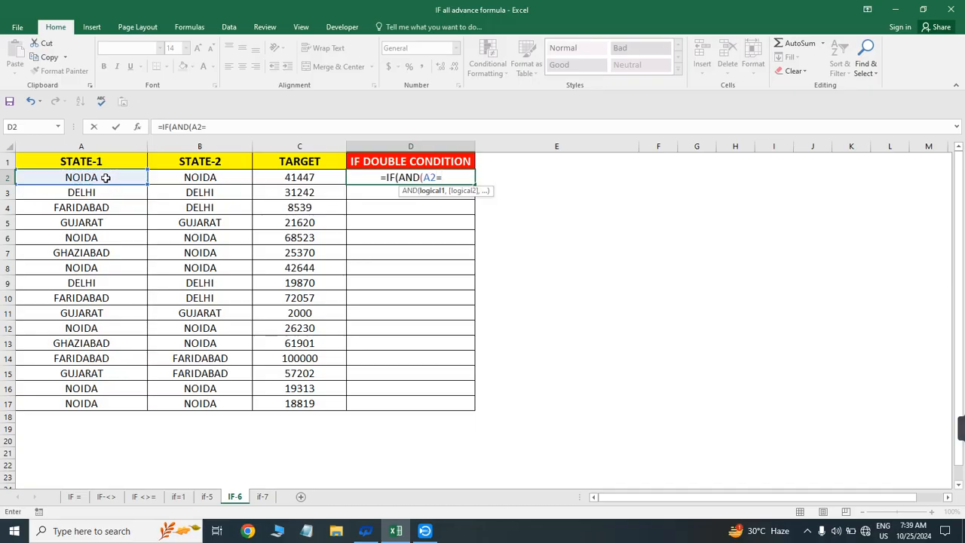
left_click(212, 177)
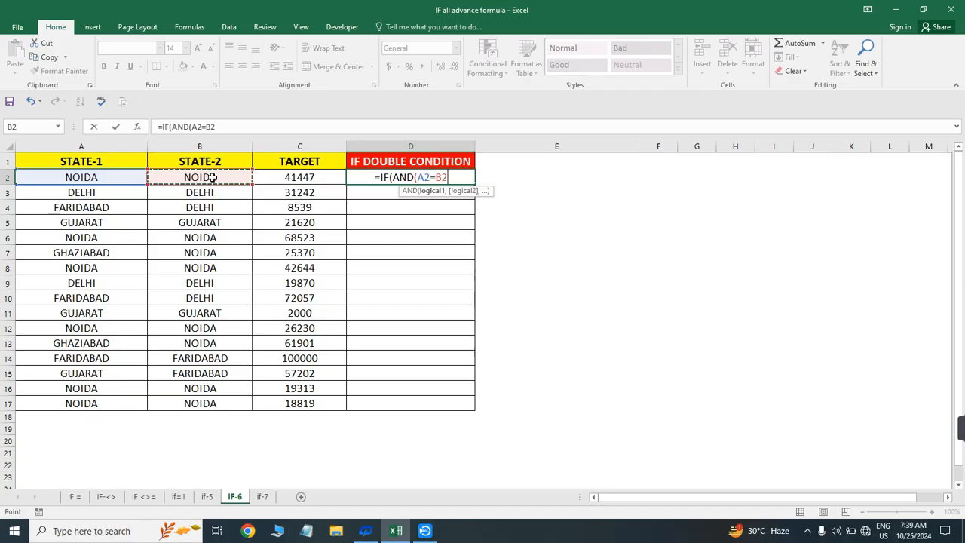
- Add C2>50000 as the second AND condition in the D2 formula and close the AND test
type(",")
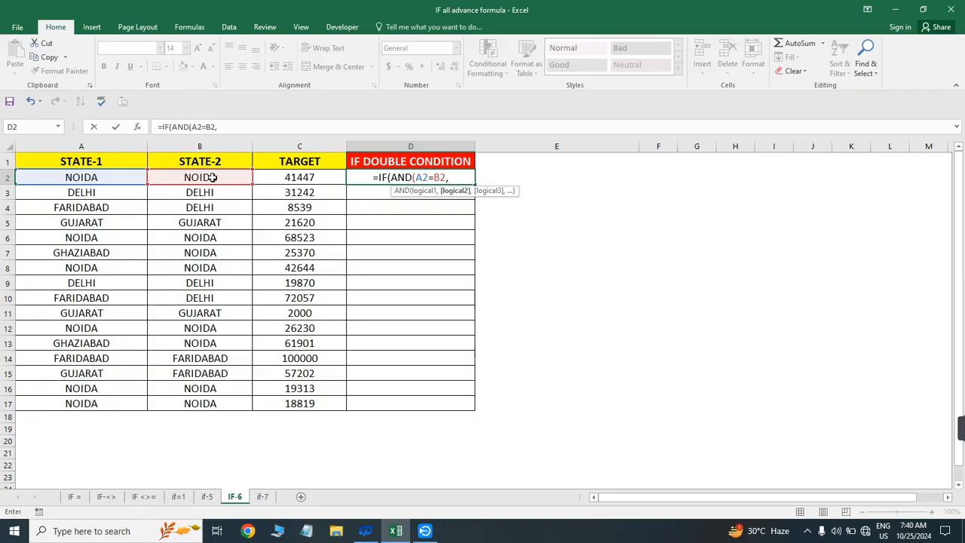
key("BackSpace")
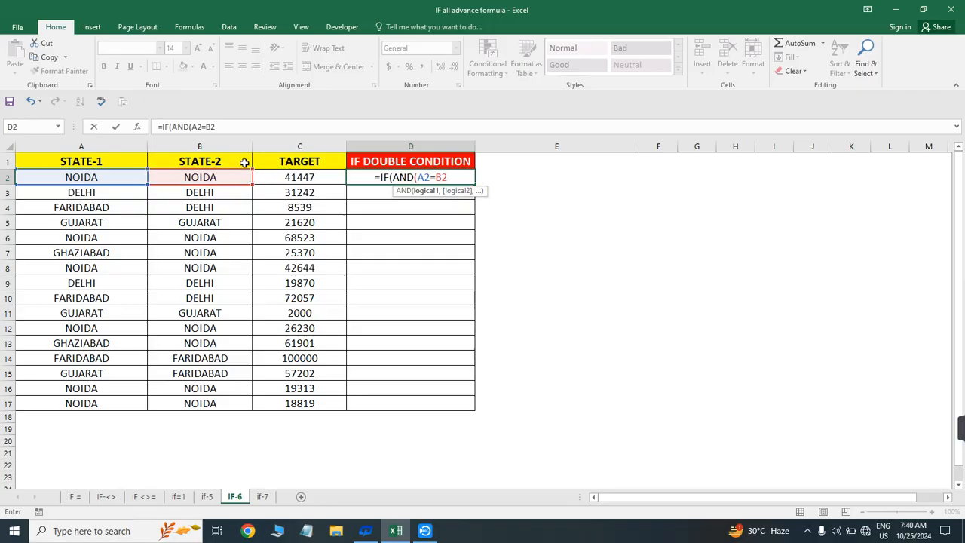
type(">")
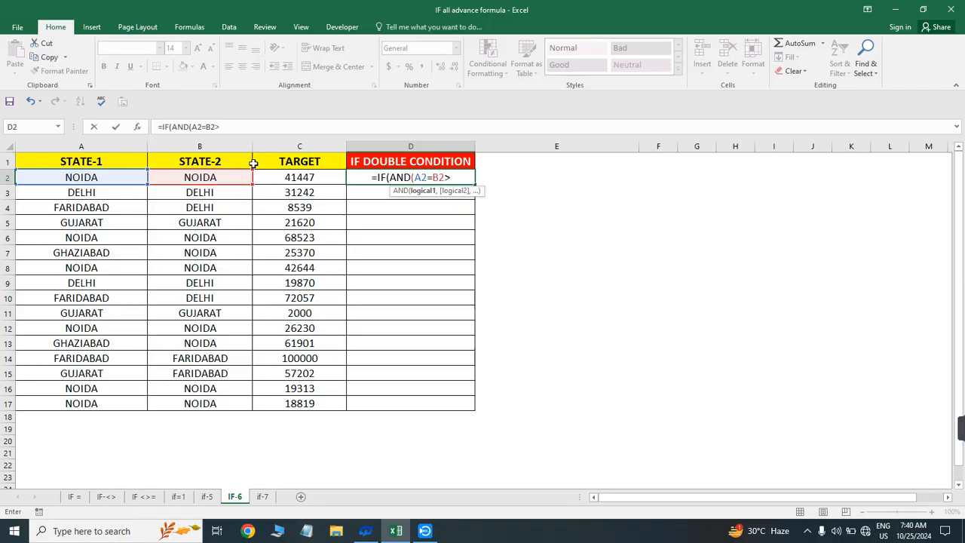
key("BackSpace")
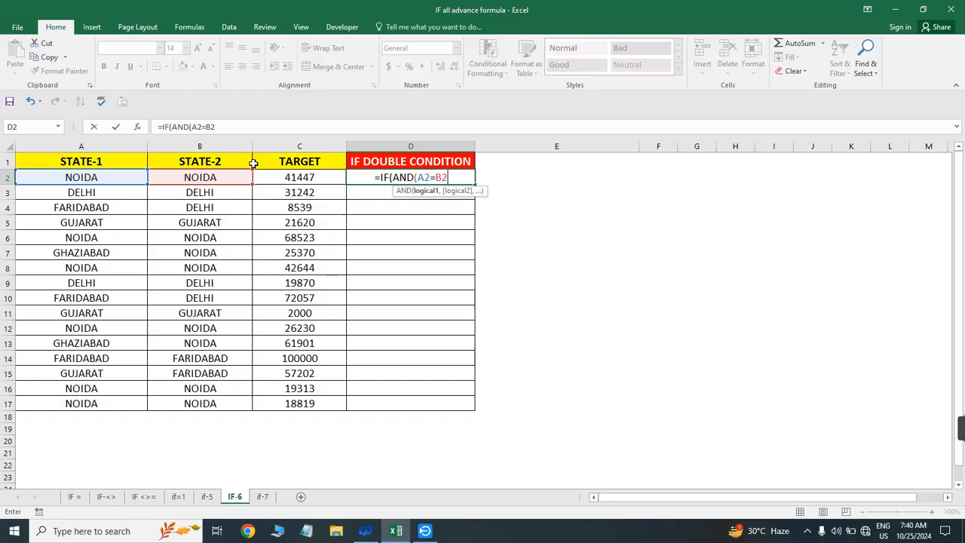
type(",")
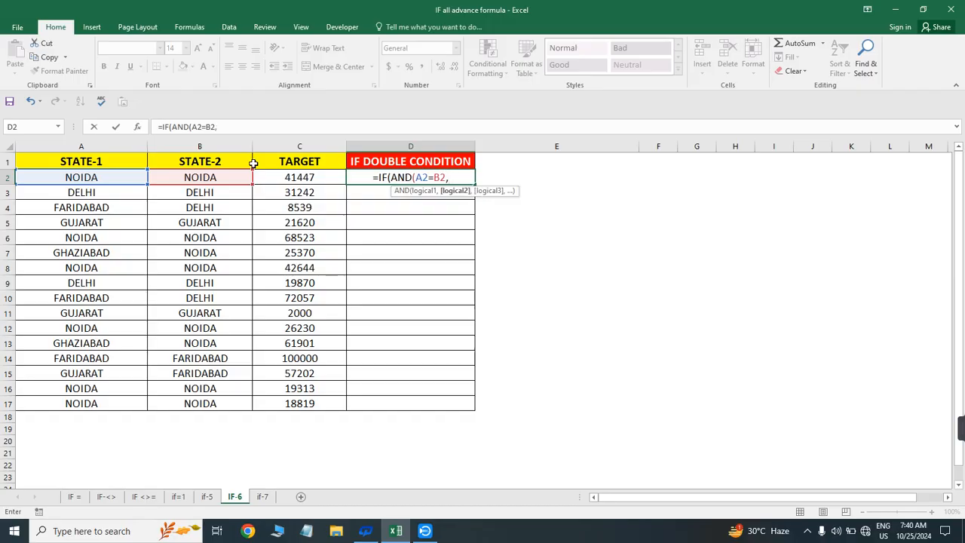
left_click(302, 176)
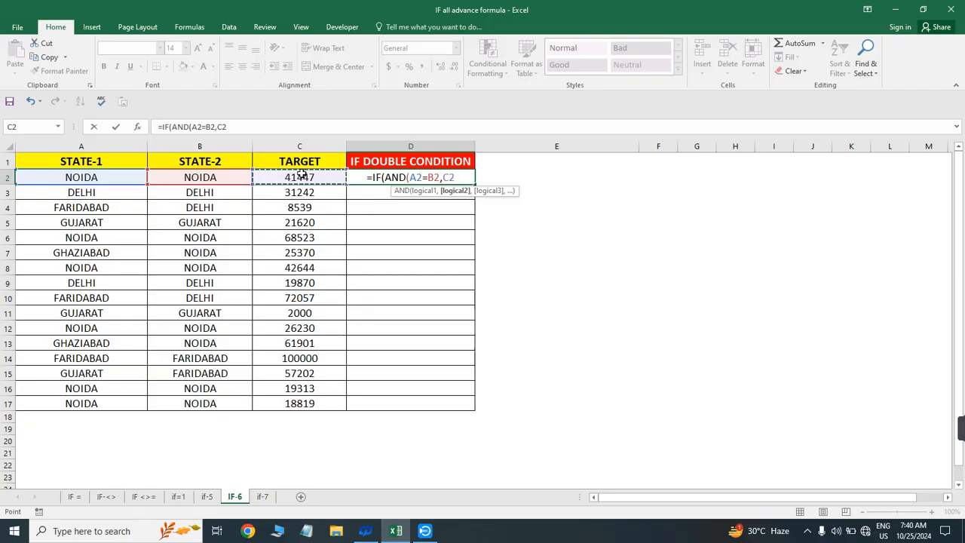
type(">50000")
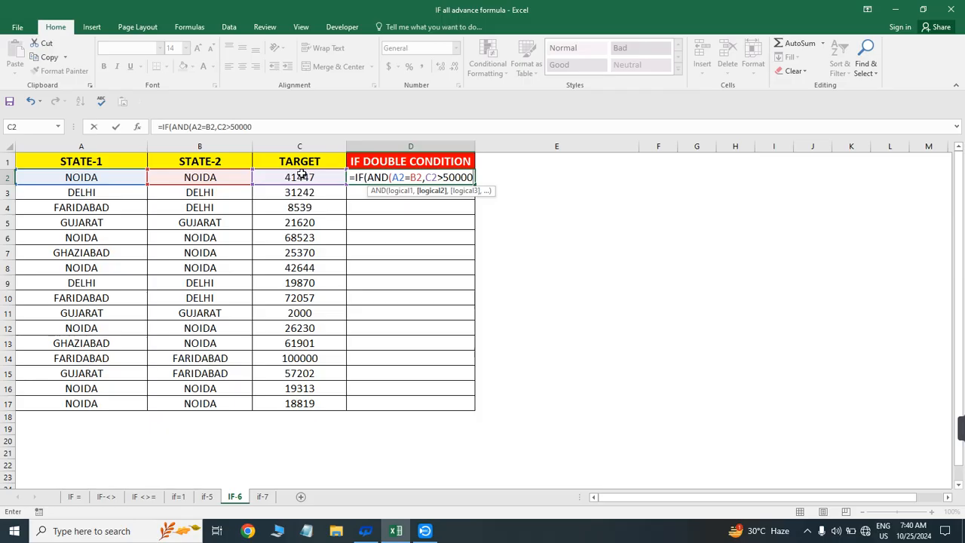
type(",")
key("BackSpace")
type("),")
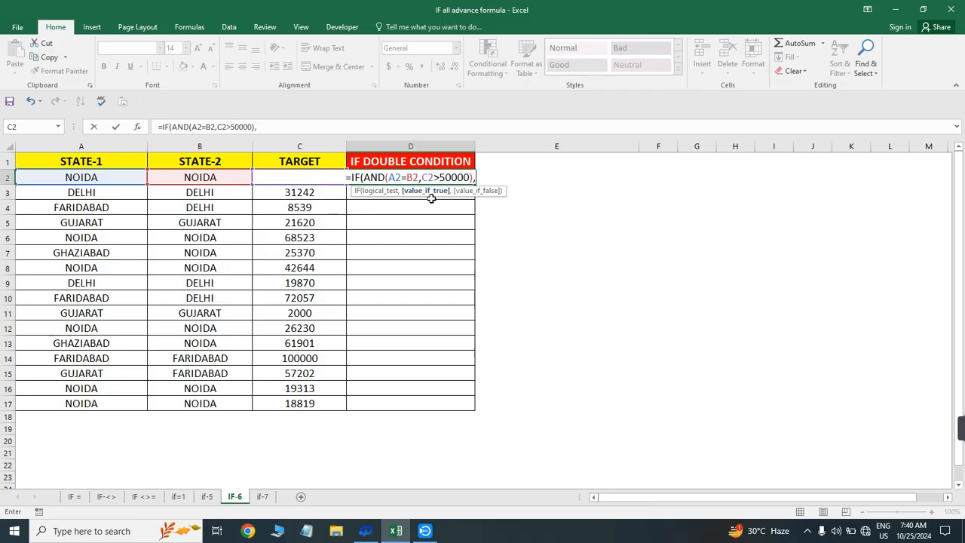
- Complete the D2 formula with "ACHIVED" as the true result and "NOT ACHIEVED" as the false result
type("\"")
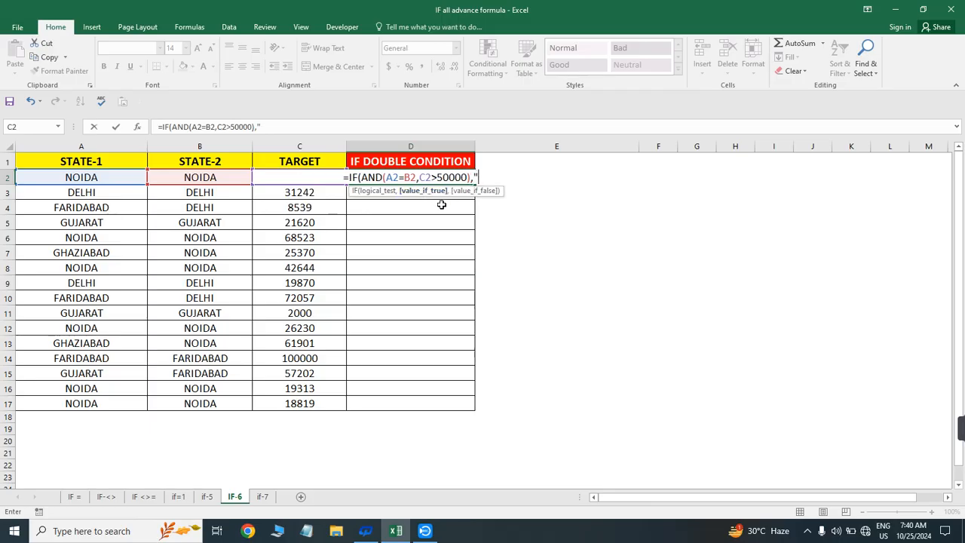
type("ACHIVE")
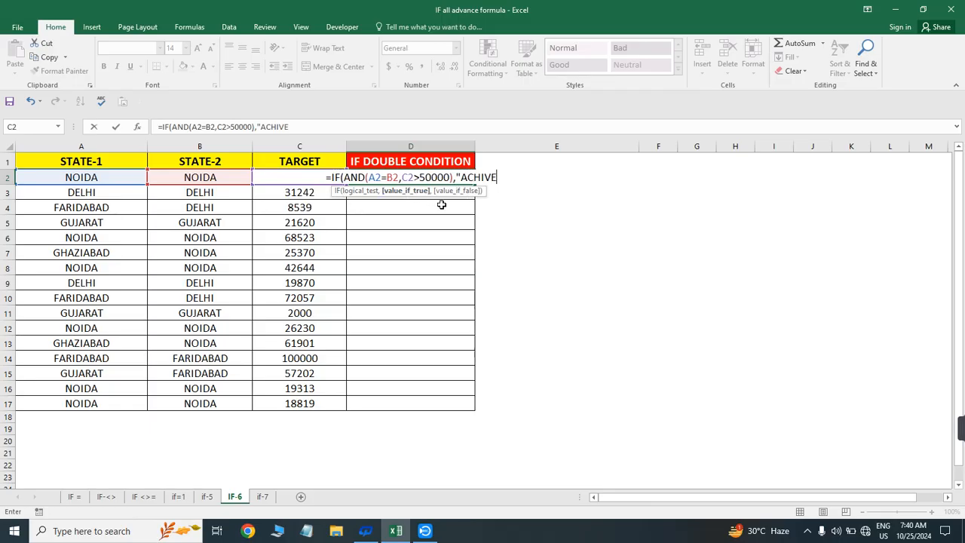
type("D\"")
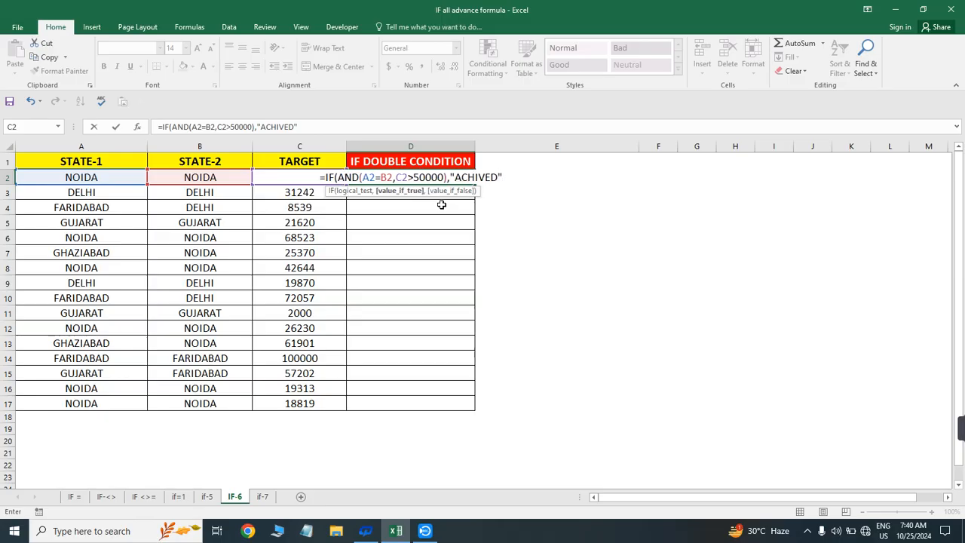
type(",\"")
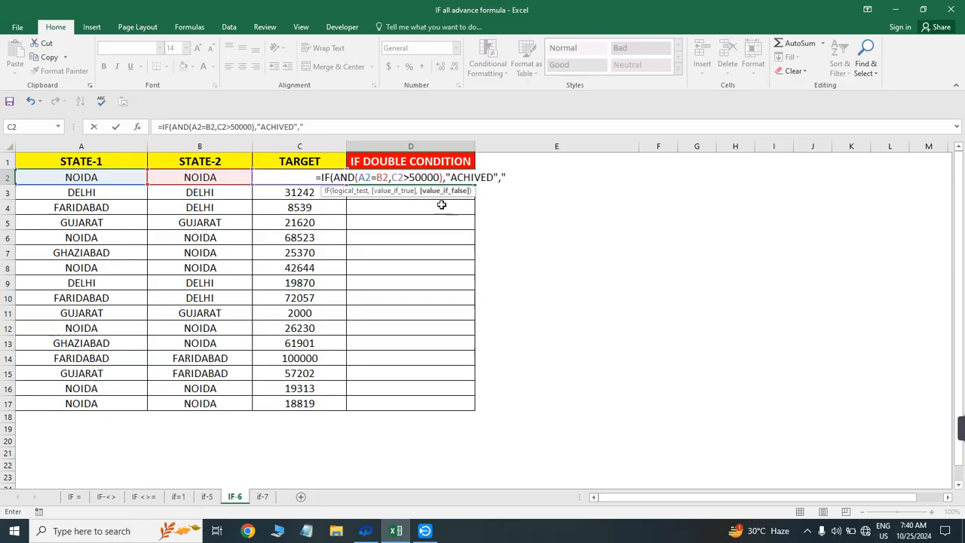
type("NOT ACHIEVED")
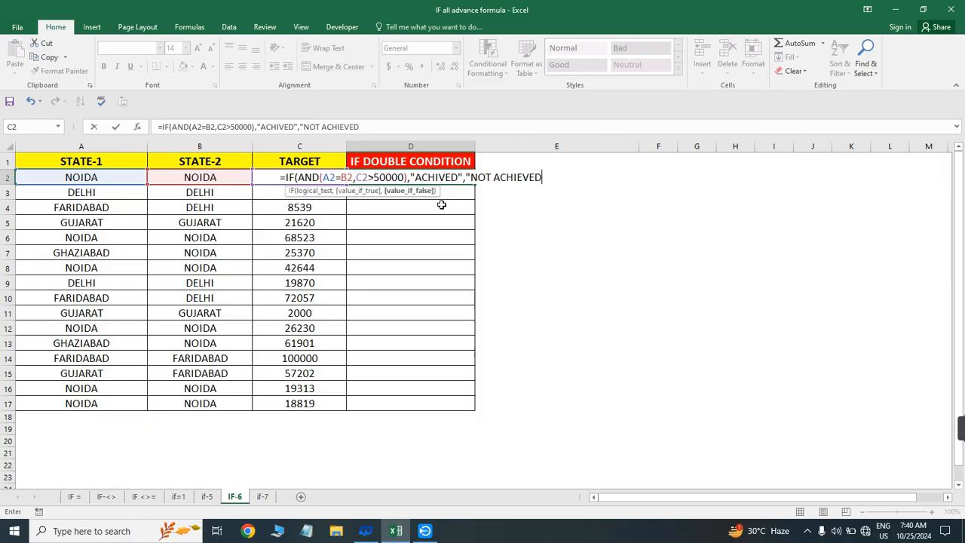
type("\"")
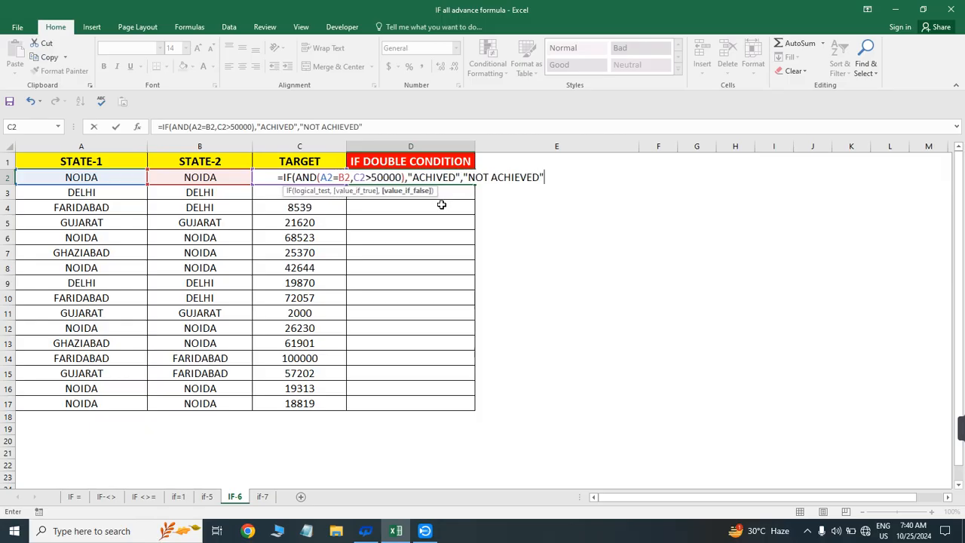
type(")")
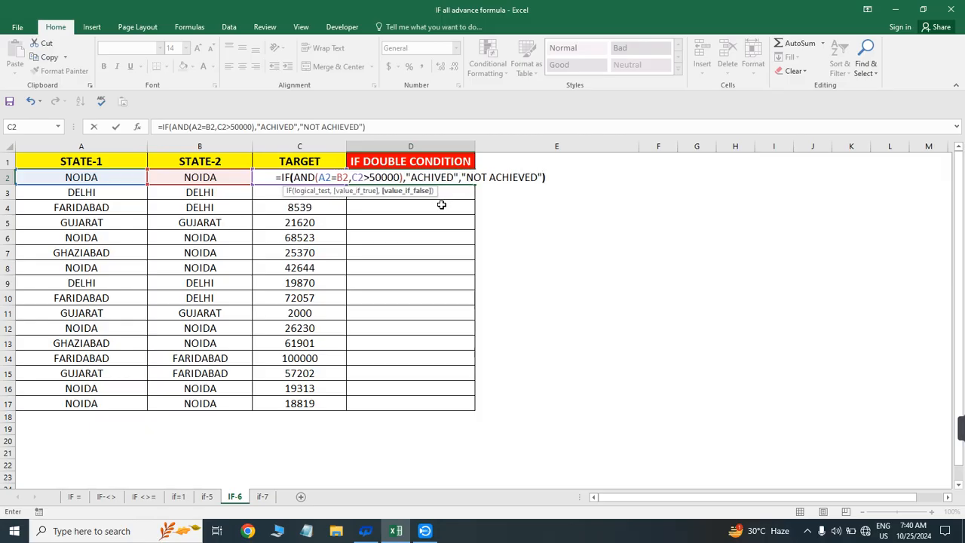
key("Return")
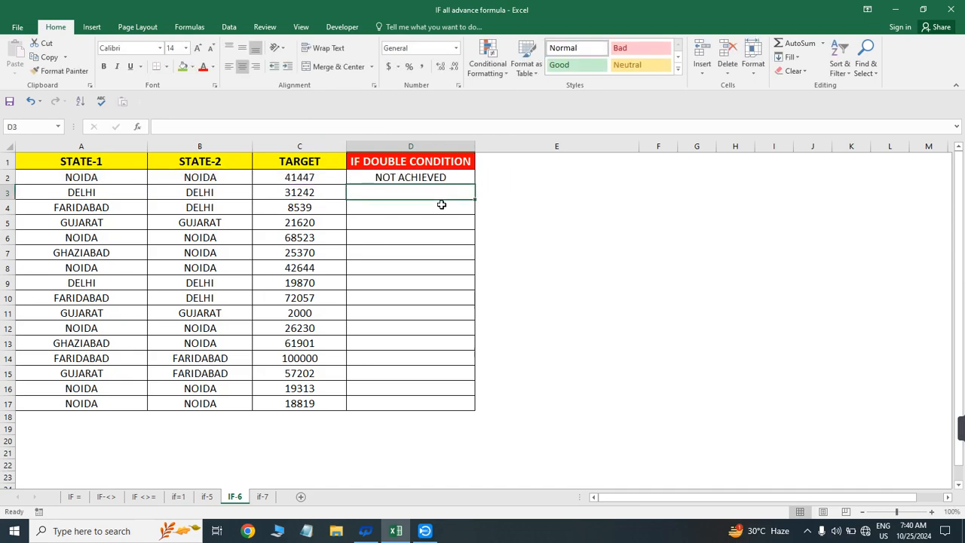
- Fill the D2 formula down through D17 in the IF DOUBLE CONDITION column
key("Left")
key("ctrl+Down")
key("Right")
key("ctrl+shift+Up")
key("ctrl+d")
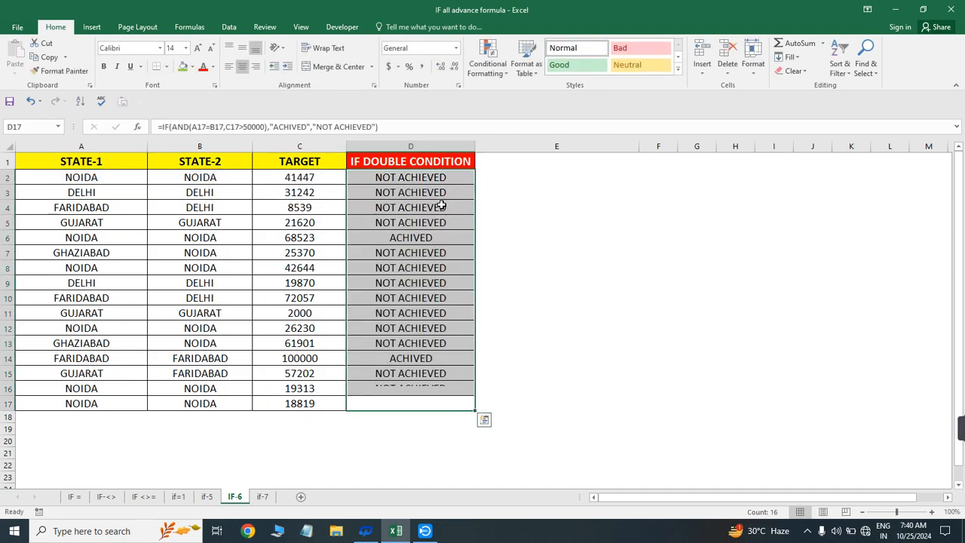
key("ctrl+Up")
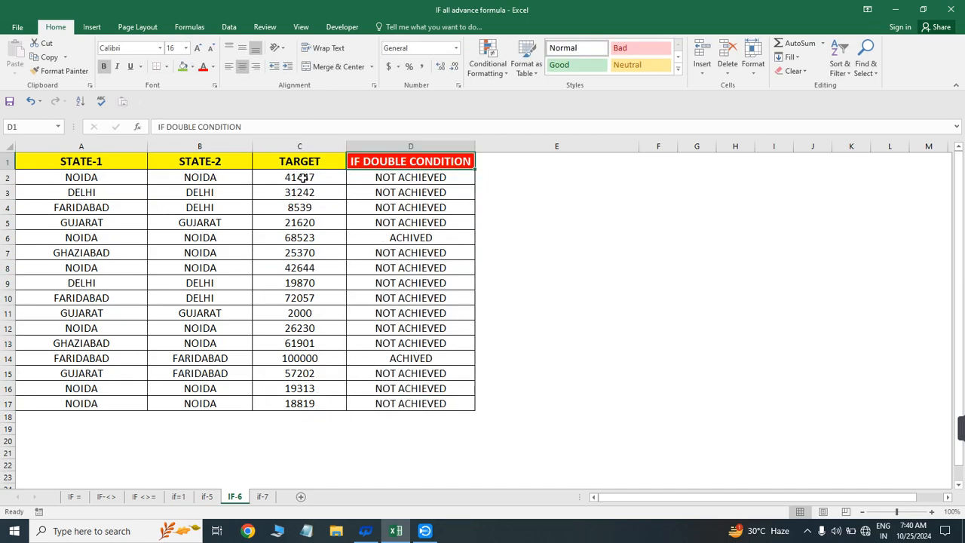
- Check row 2's states, target and formula, and set the TARGET value in C2 to 50000
left_click(302, 178)
left_click_drag(104, 177, 221, 172)
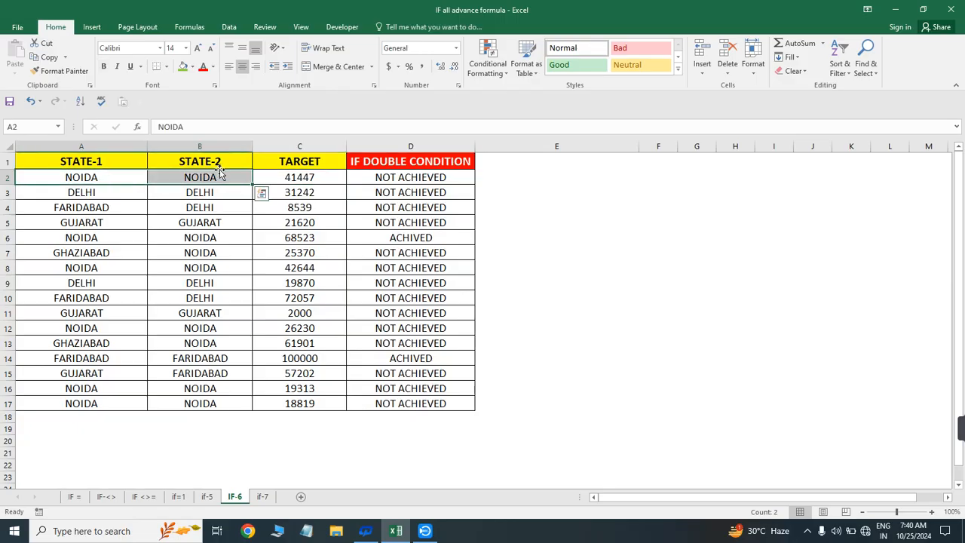
left_click(317, 177)
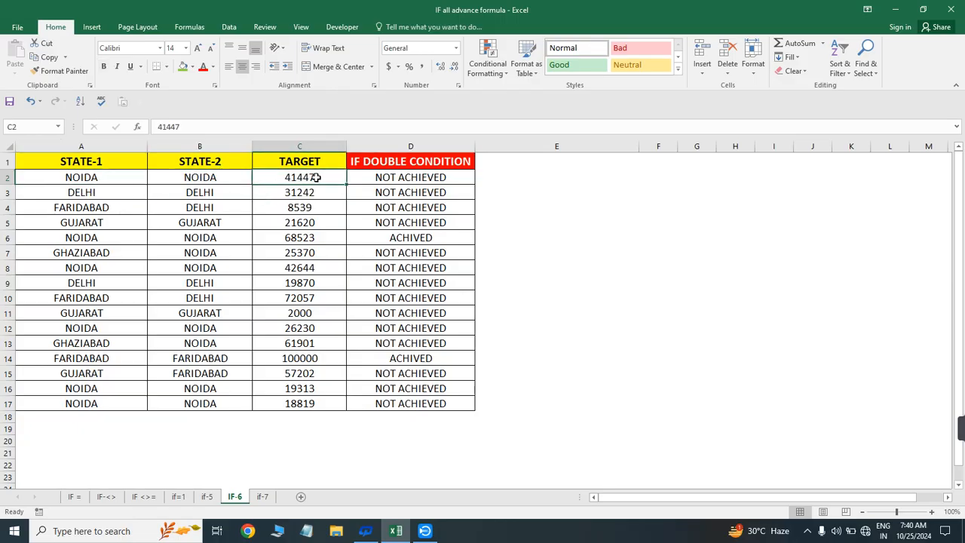
left_click(401, 176)
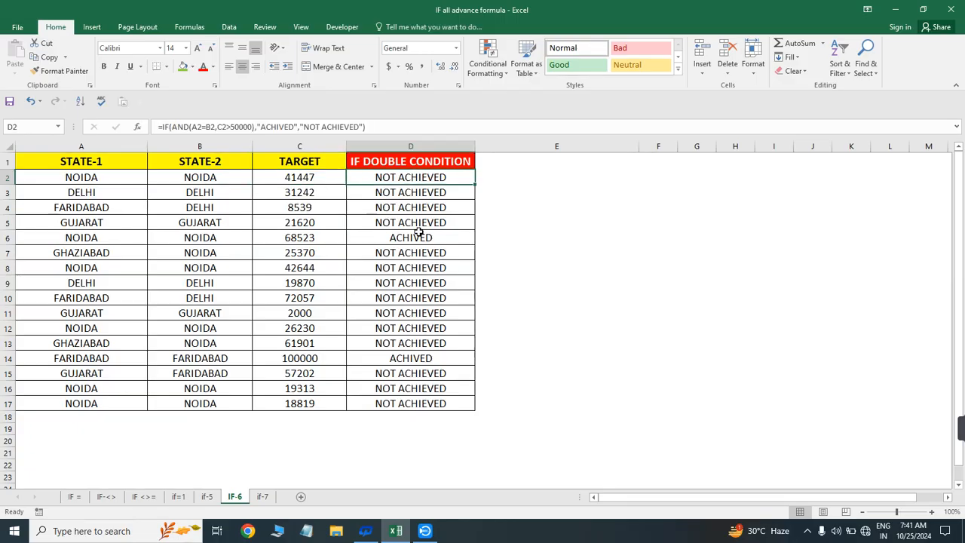
left_click(296, 177)
type("50000")
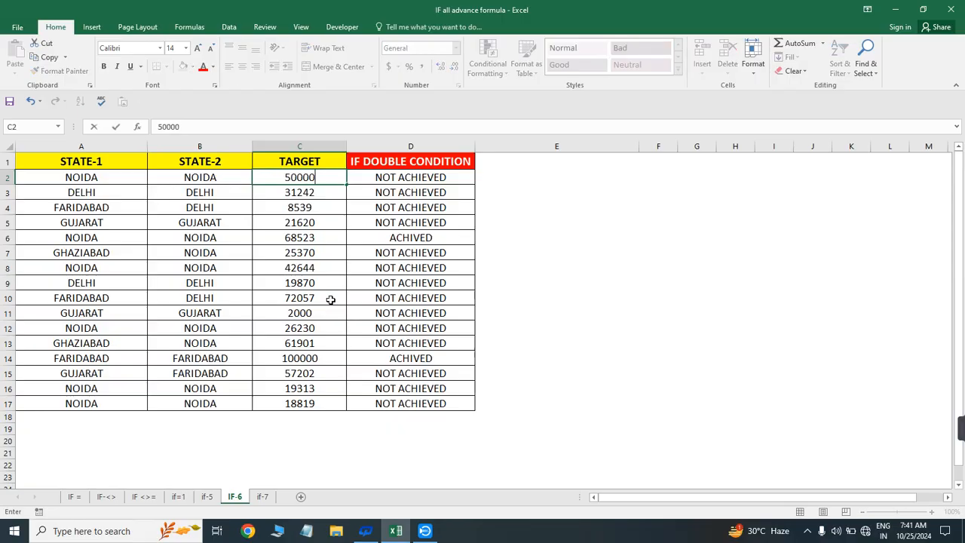
key("Return")
key("Up")
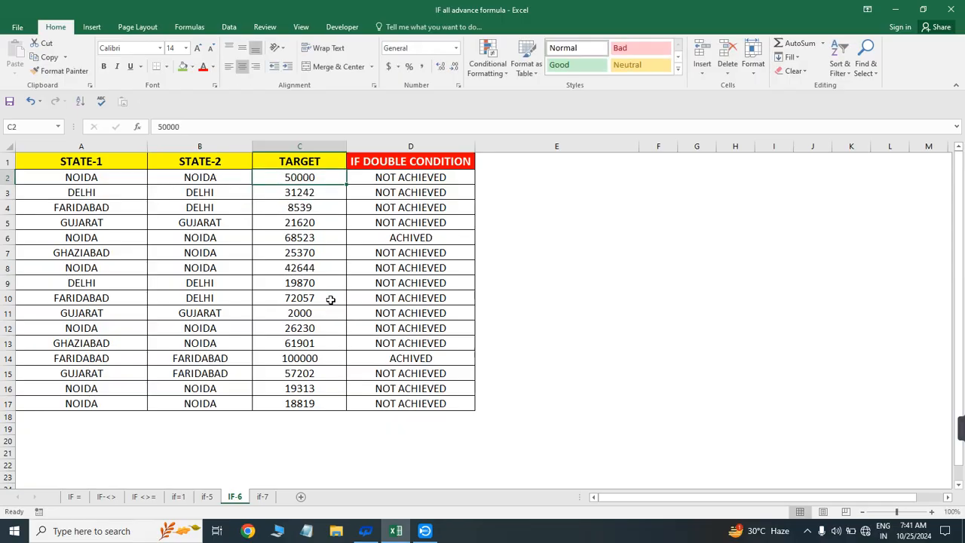
- Change the TARGET value in C2 to 50001 and check the result in D2
key("F2")
key("BackSpace")
type("1")
key("Return")
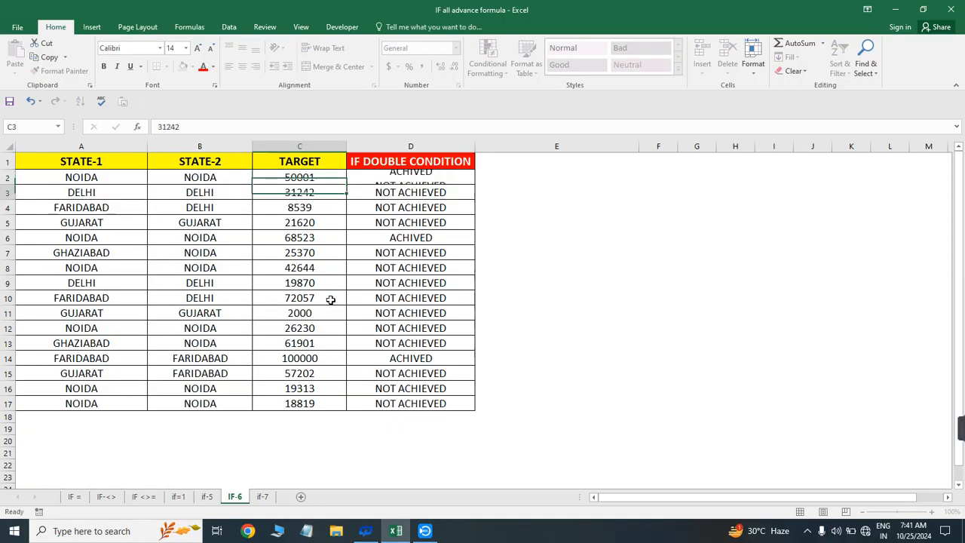
key("Up")
key("Right")
key("Left")
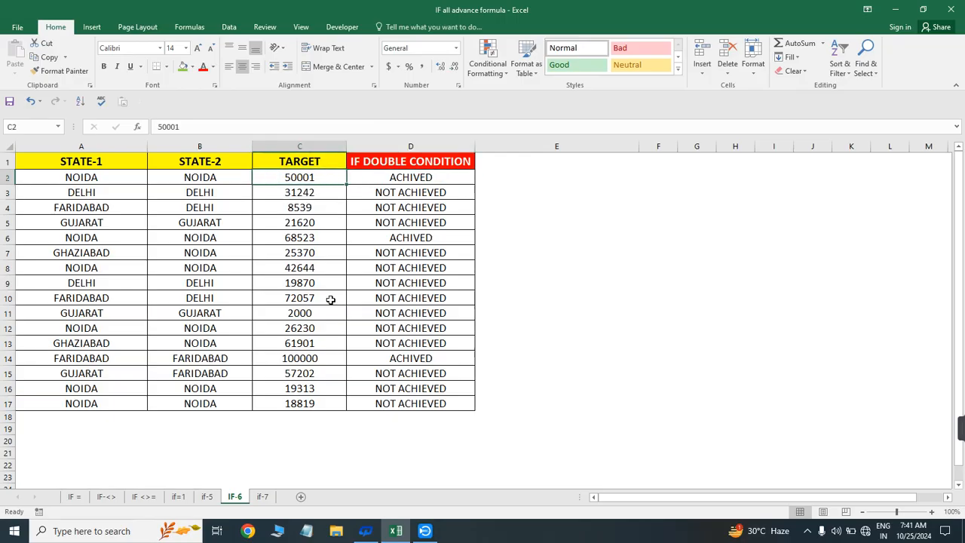
- Examine the TARGET values against their results down to row 17, and compare the two states in row 12
key("Down")
key("Down")
key("Down")
key("Down")
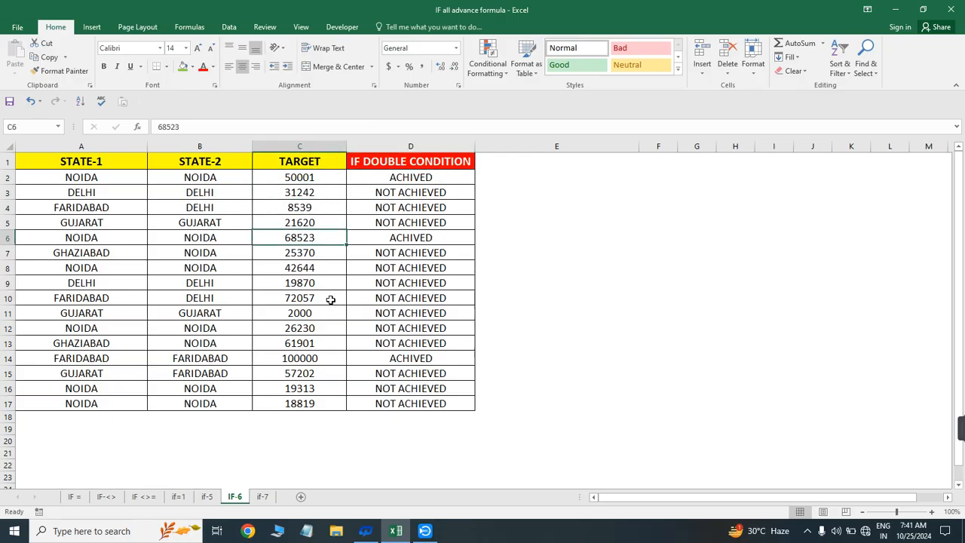
key("Right")
key("Left")
key("Down")
key("Down")
key("Down")
key("Down")
key("Down")
key("Down")
key("Down")
key("Down")
key("Down")
key("Down")
key("Down")
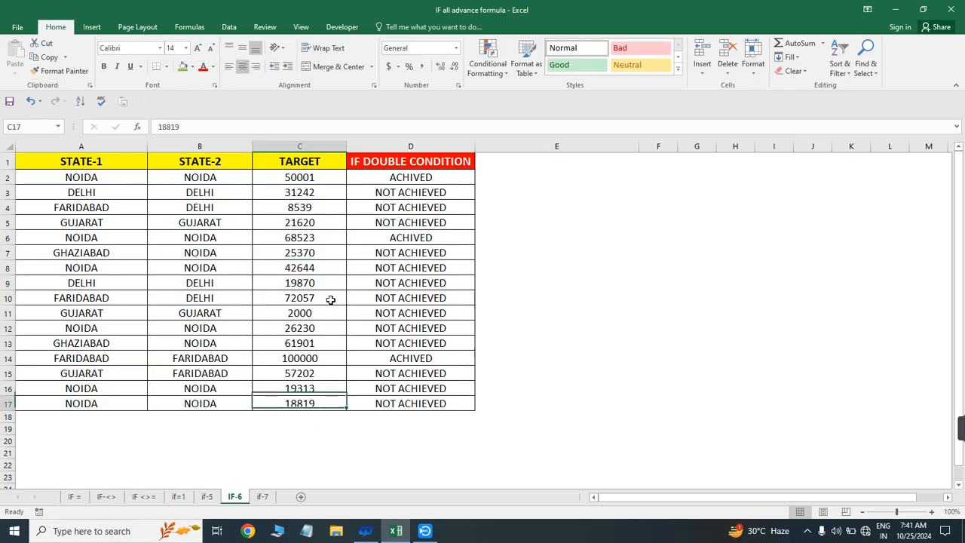
key("Up")
key("Up")
key("Up")
key("Up")
key("Left")
key("Left")
key("Up")
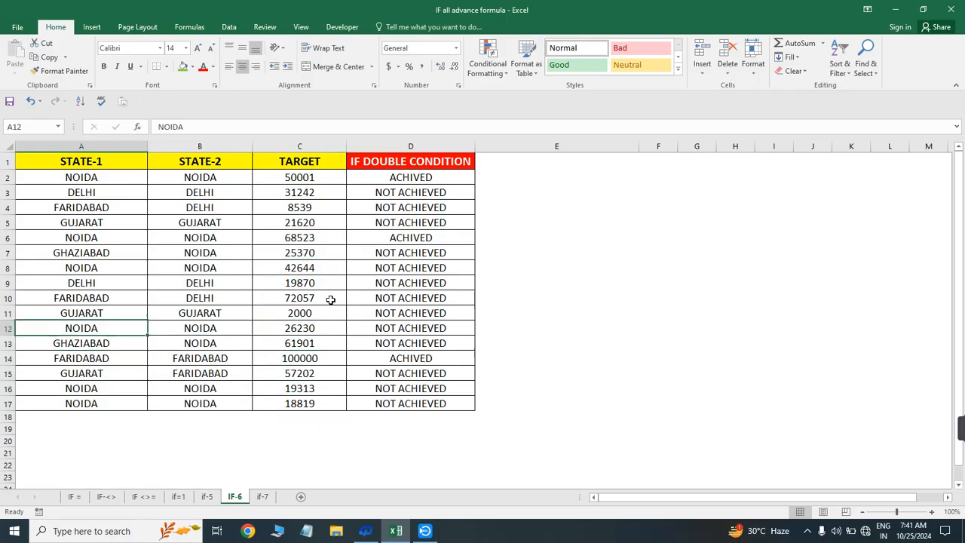
key("shift+Right")
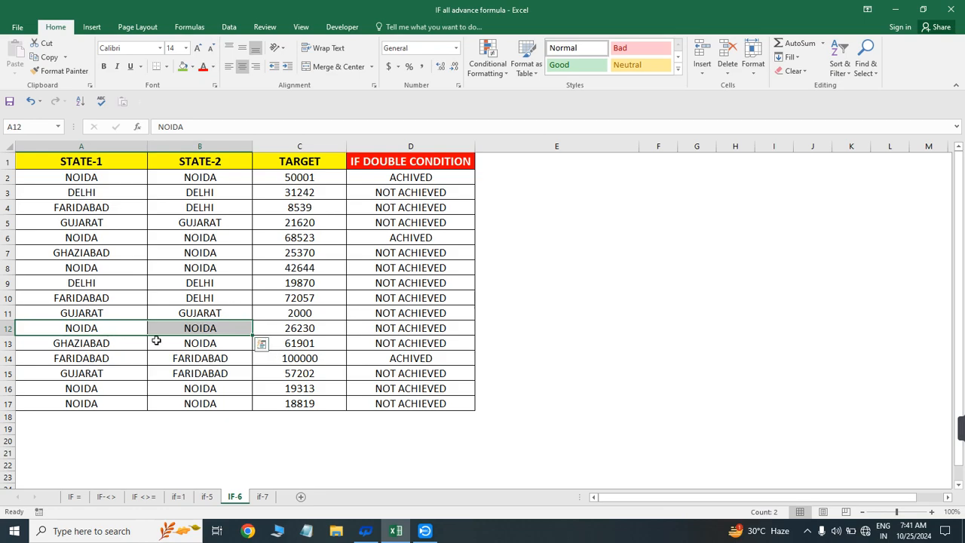
- Review the double-condition IF formula in D2 of the IF-6 sheet without altering it
left_click(428, 281)
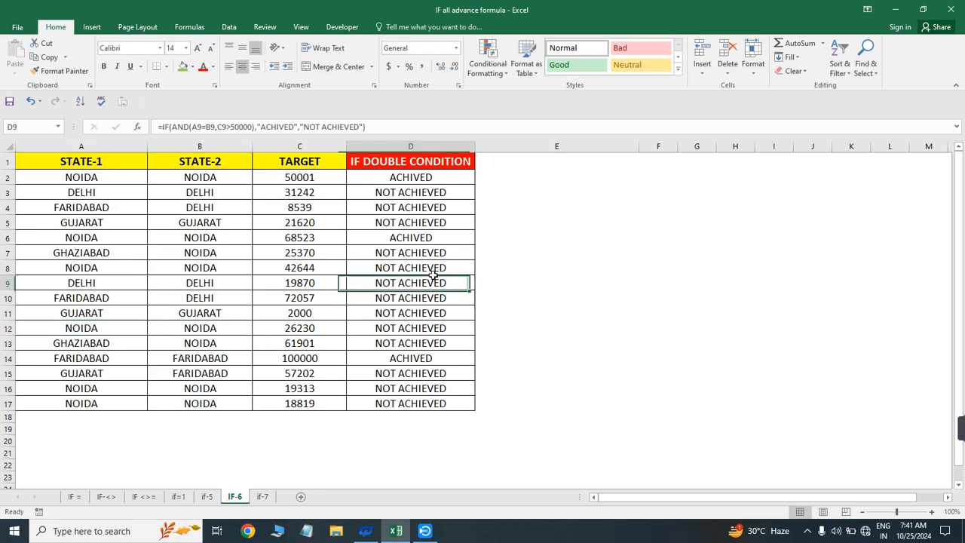
left_click(413, 177)
key("F2")
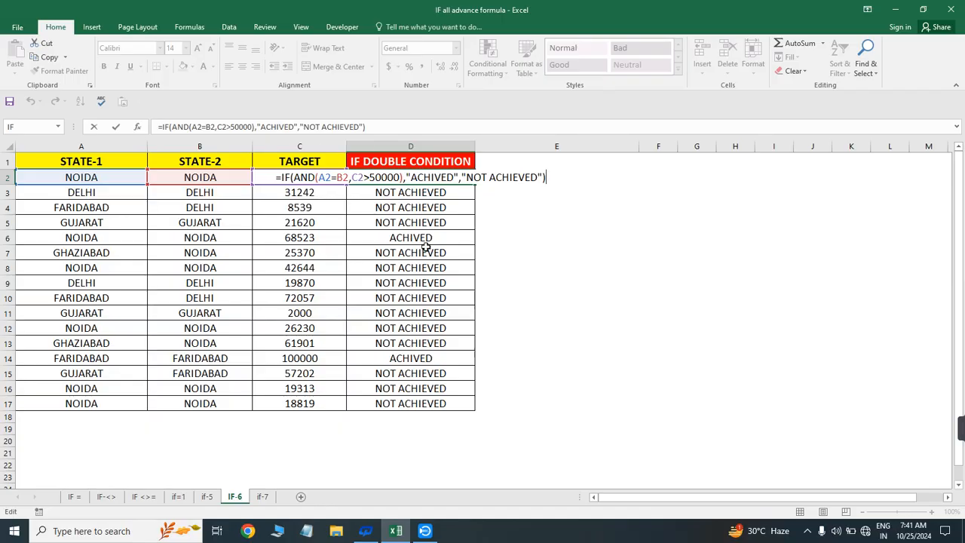
key("ctrl+Return")
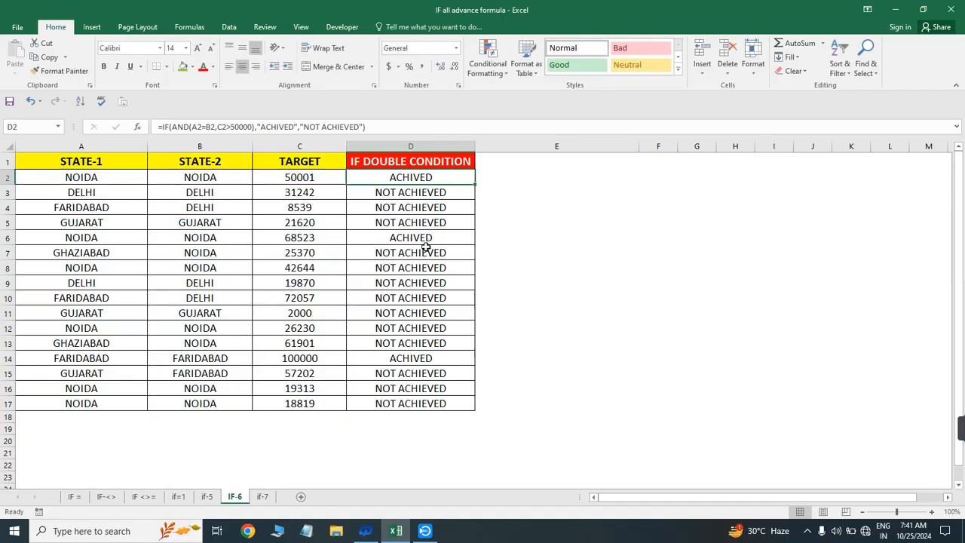
- Open the if-7 sheet and check the existing formula in the IF CONDITION column
left_click(261, 498)
left_click(411, 251)
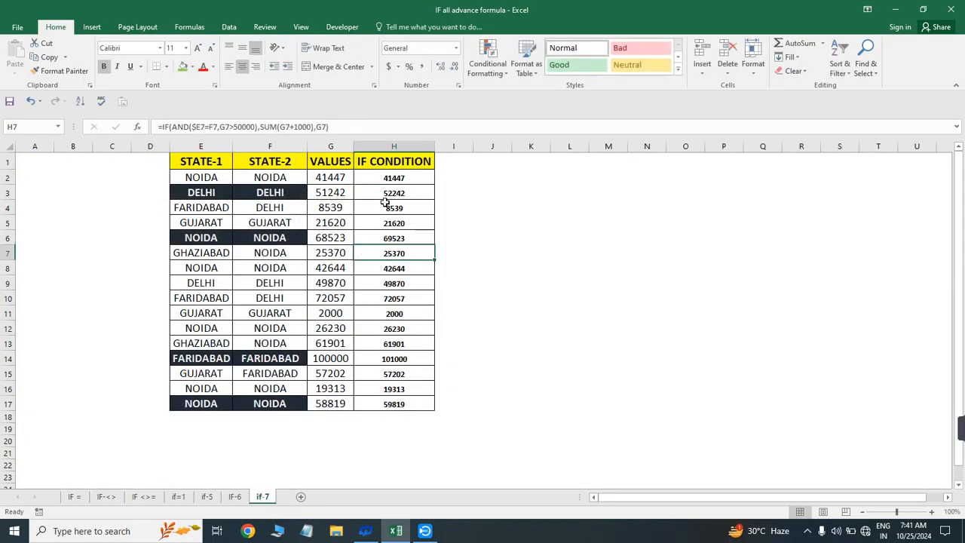
left_click(397, 174)
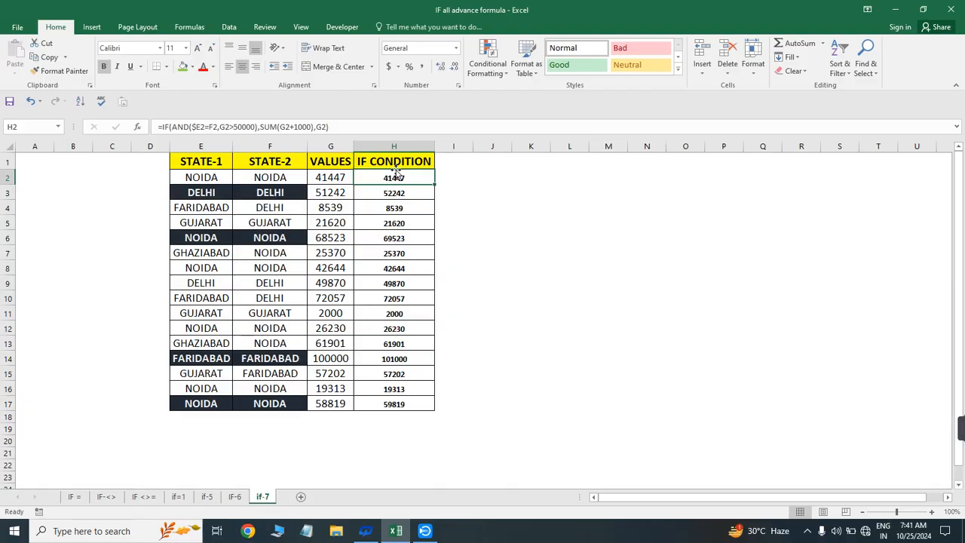
- Clear the existing formulas from H2:H17 in the IF CONDITION column, keeping the header
key("ctrl+Down")
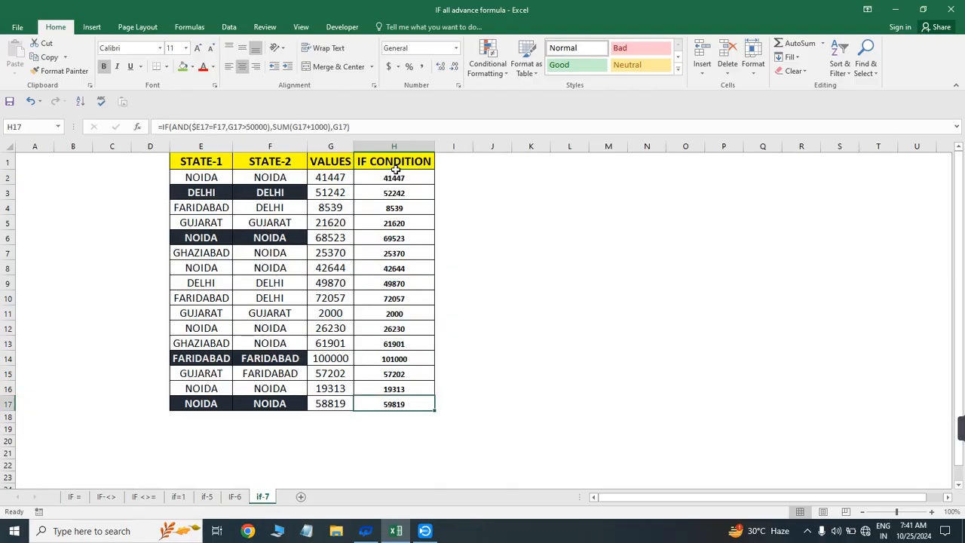
key("Up")
key("ctrl+Up")
key("Down")
key("ctrl+shift+Down")
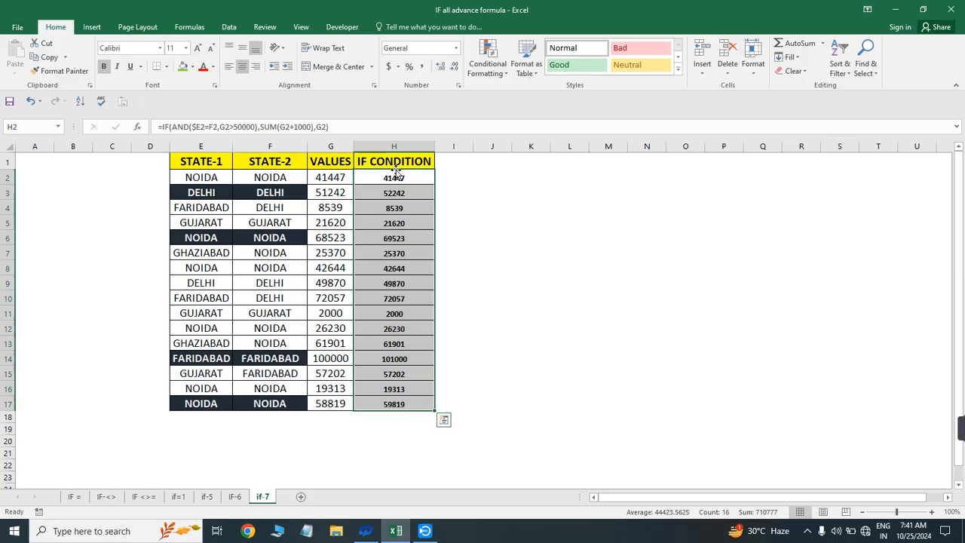
key("Delete")
key("ctrl+Up")
key("shift+Down")
key("shift+Down")
key("Down")
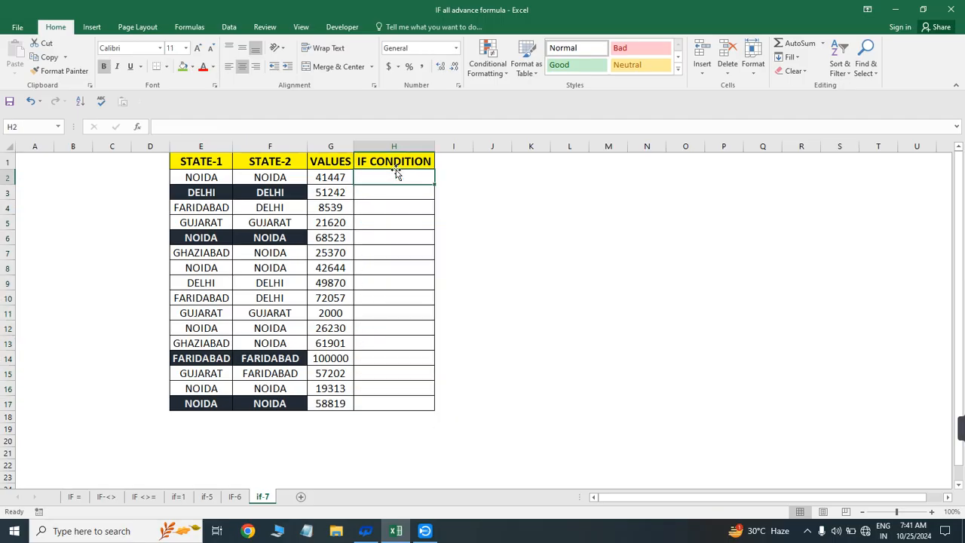
- Examine the STATE-1, STATE-2 and VALUES entries in row 2 that the condition compares
left_click(201, 166)
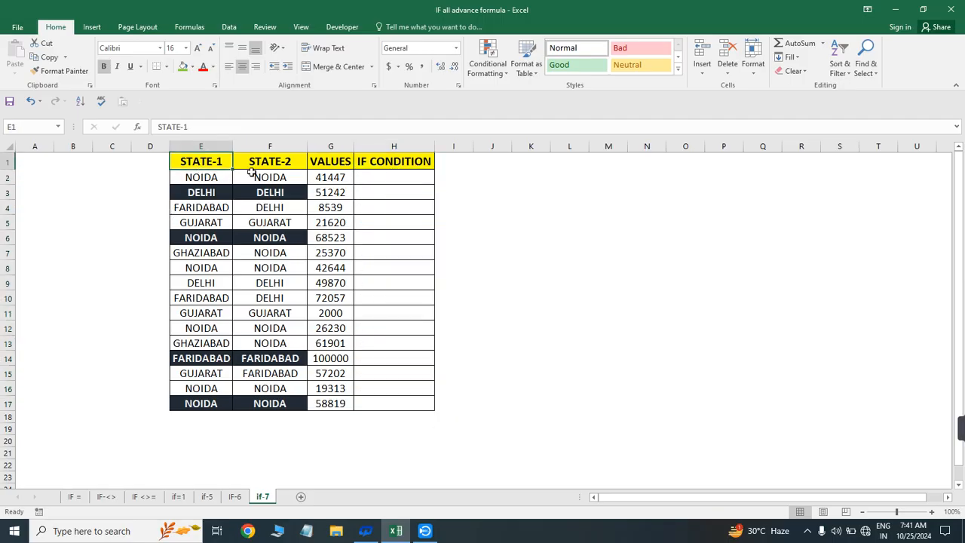
left_click(266, 174)
left_click(200, 178)
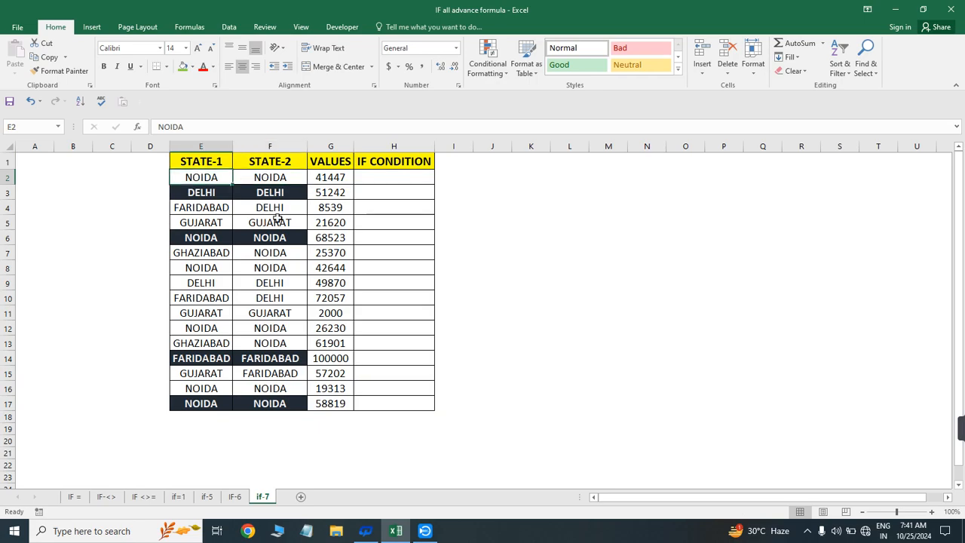
left_click(276, 219)
left_click(200, 178)
left_click(262, 179)
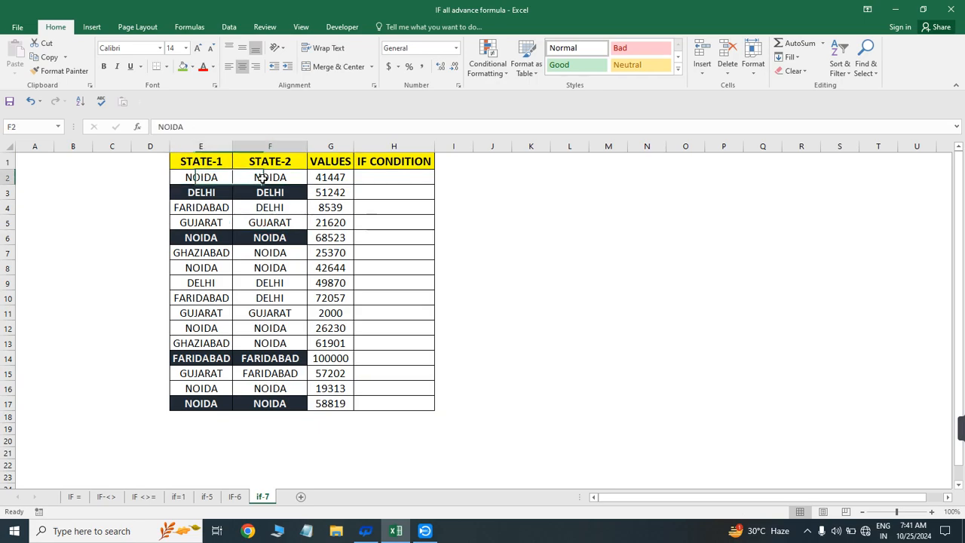
left_click(335, 179)
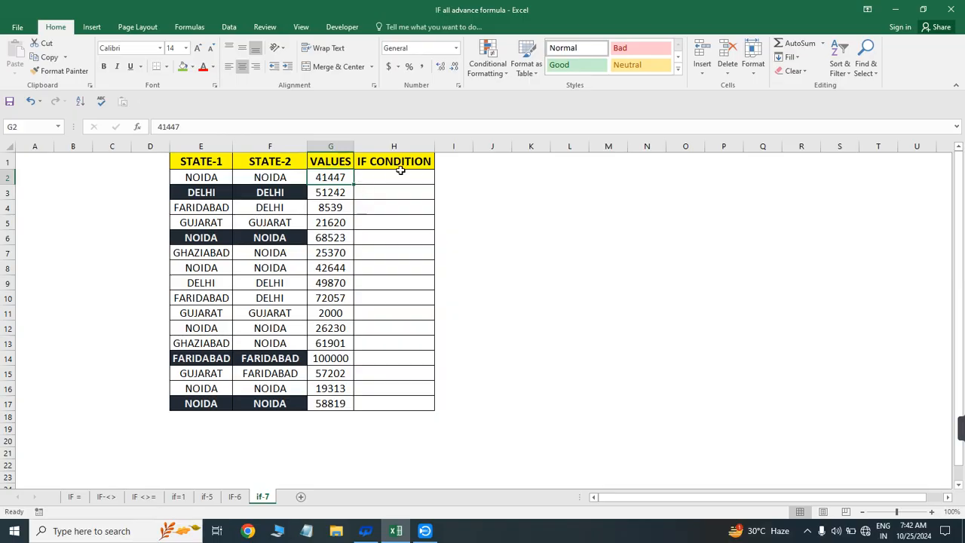
left_click(457, 179)
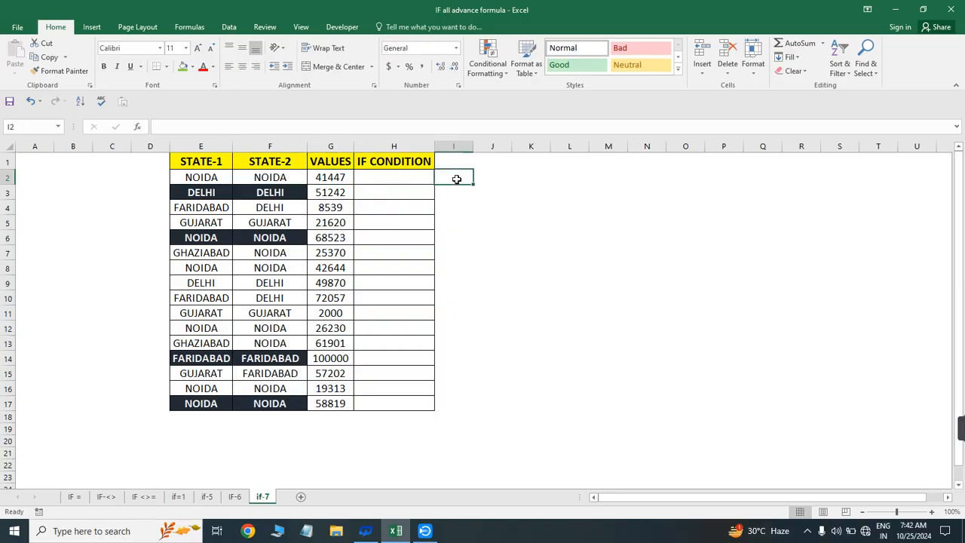
left_click(334, 178)
- Begin the formula in H2 with the two AND conditions: =IF(AND(E2=F2,G2>50000
left_click(377, 179)
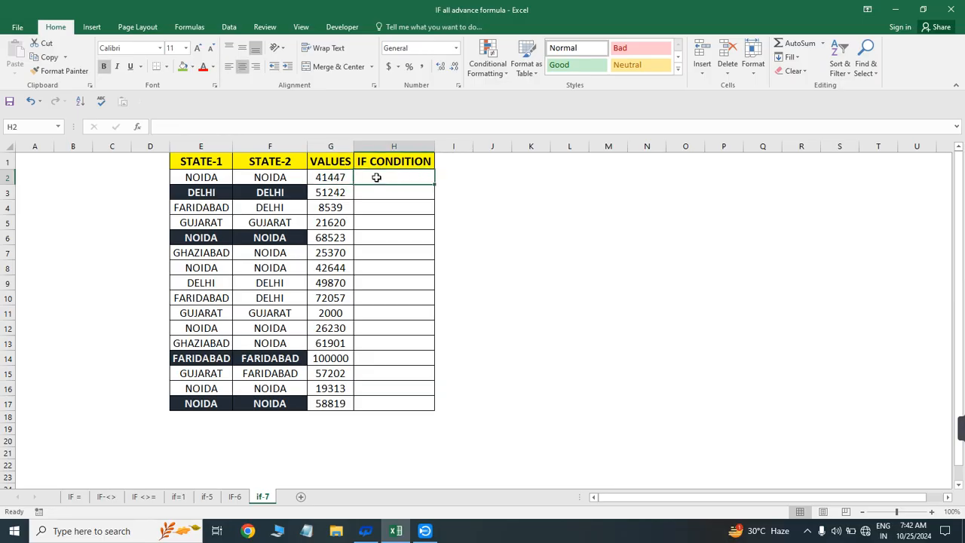
type("=IF(")
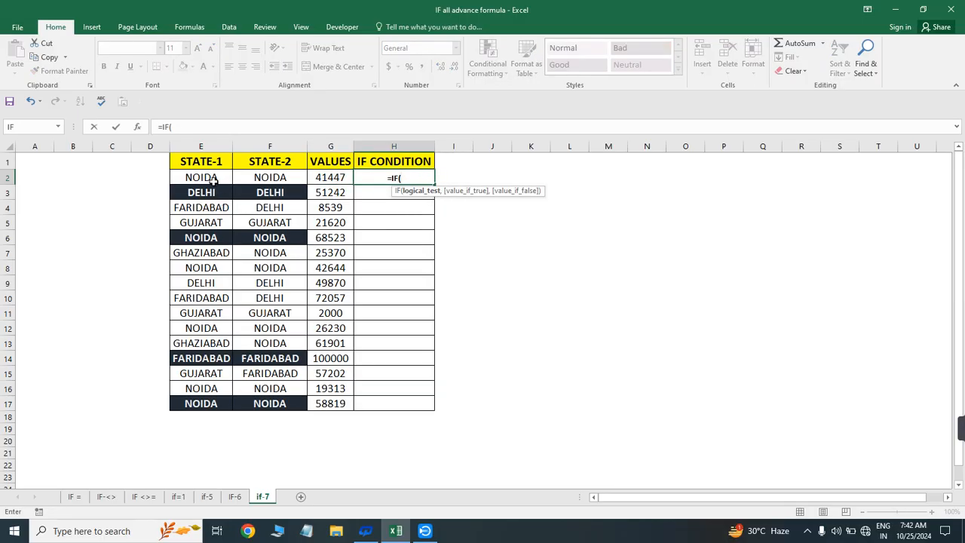
type("AND(")
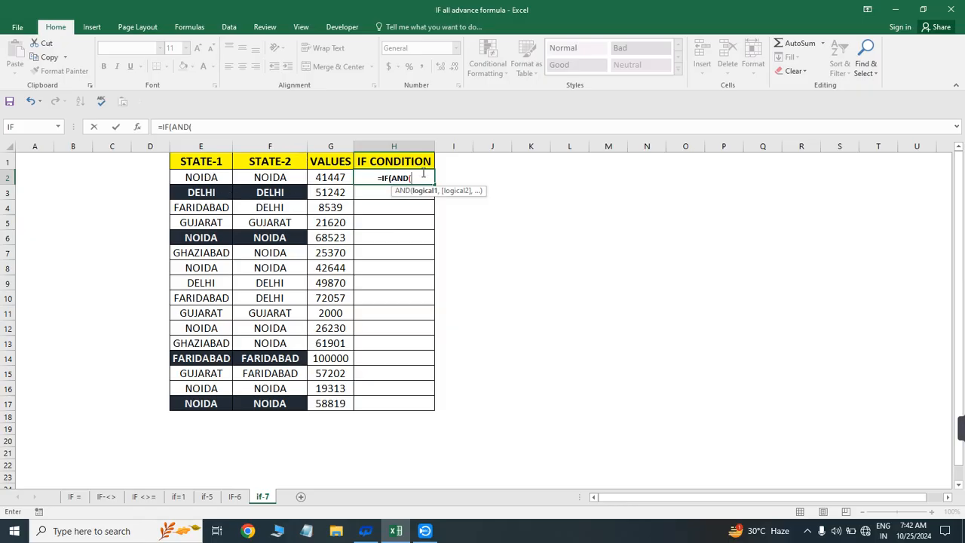
left_click(196, 176)
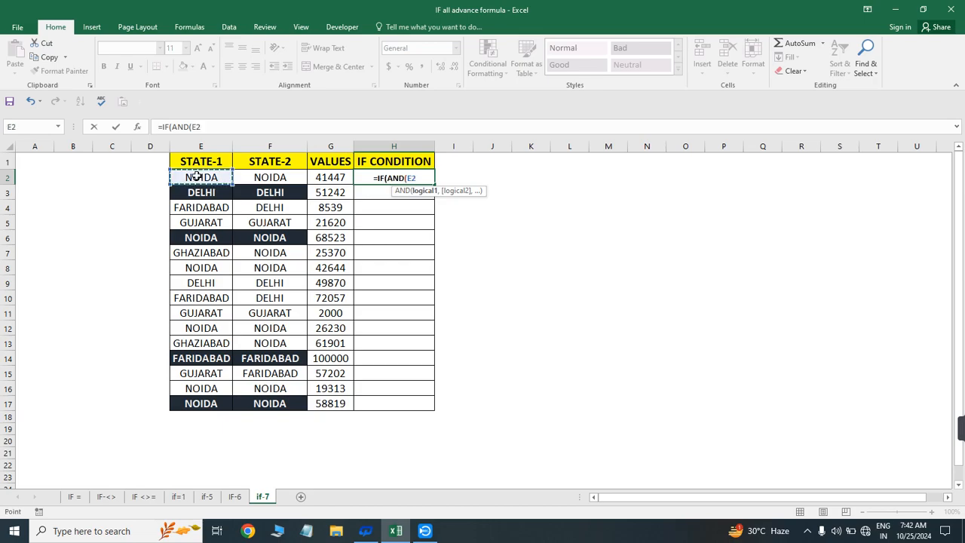
type("=")
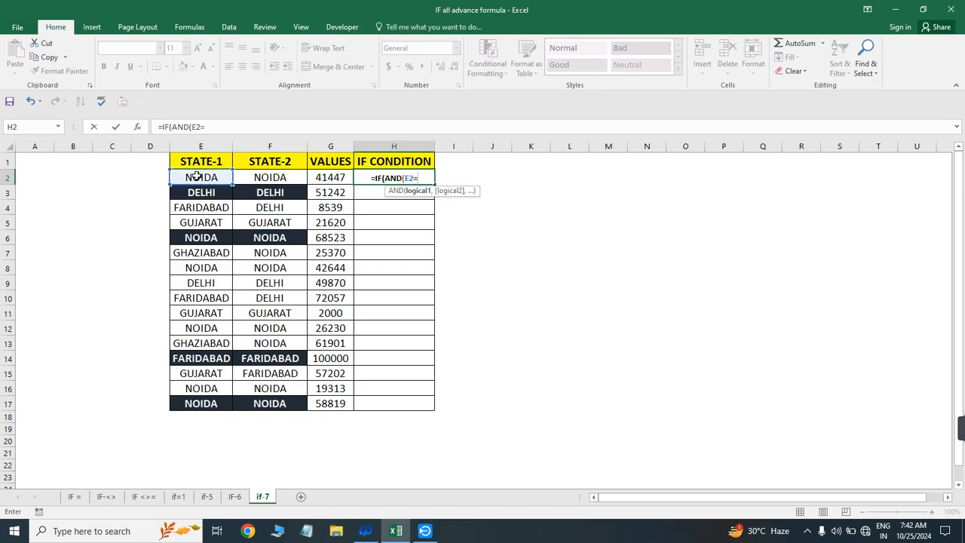
left_click(258, 177)
type(",")
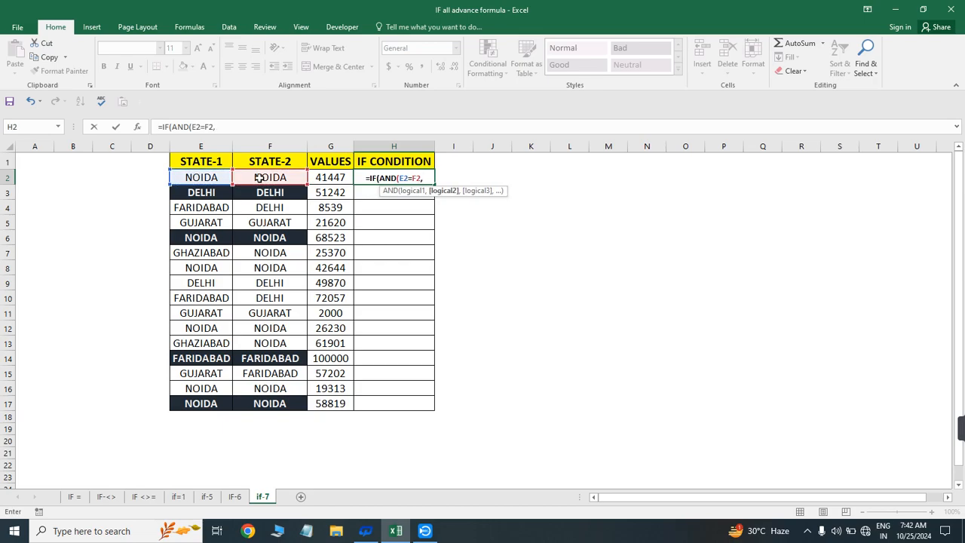
left_click(331, 176)
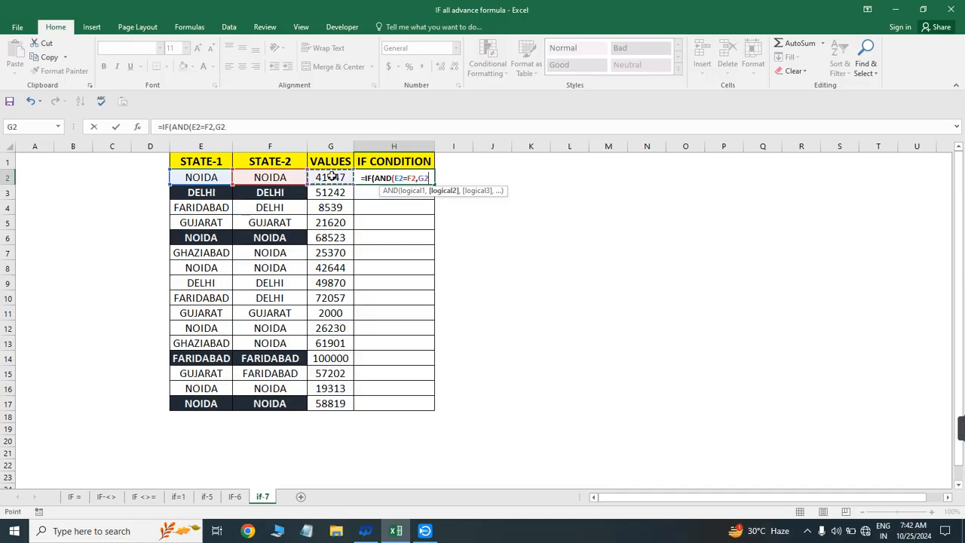
type(">")
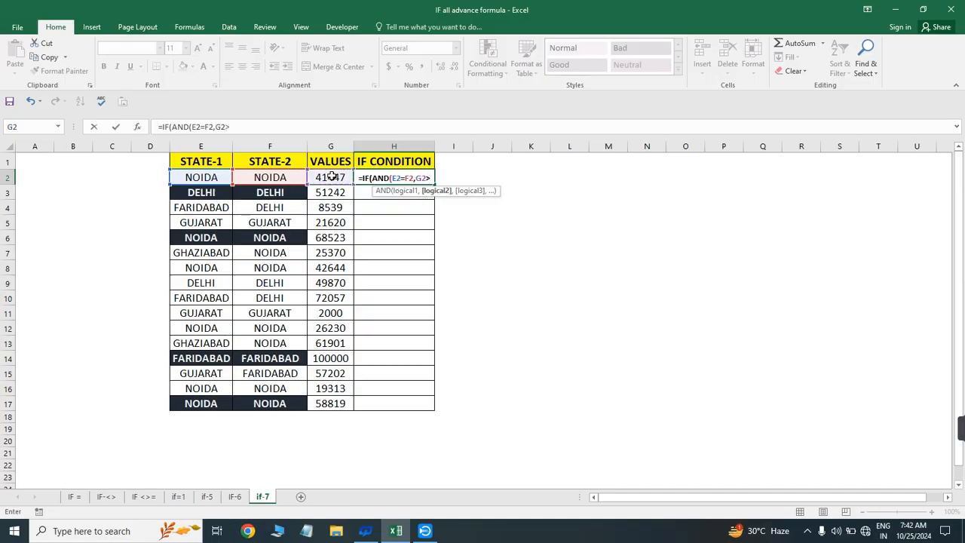
type("50000")
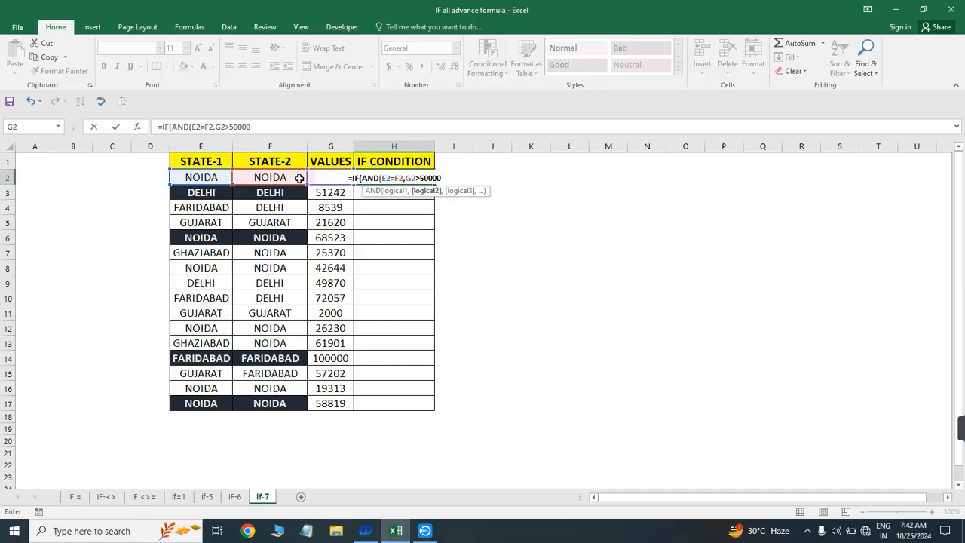
- Try to complete the H2 formula as =IF(AND(E2=F2,G2>50000,SUM(G2+1000))
type(",")
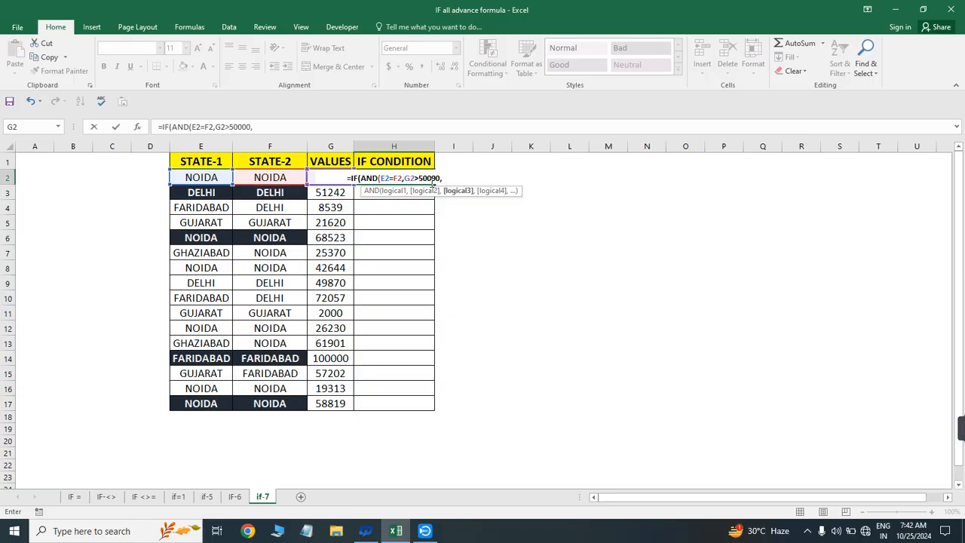
key("BackSpace")
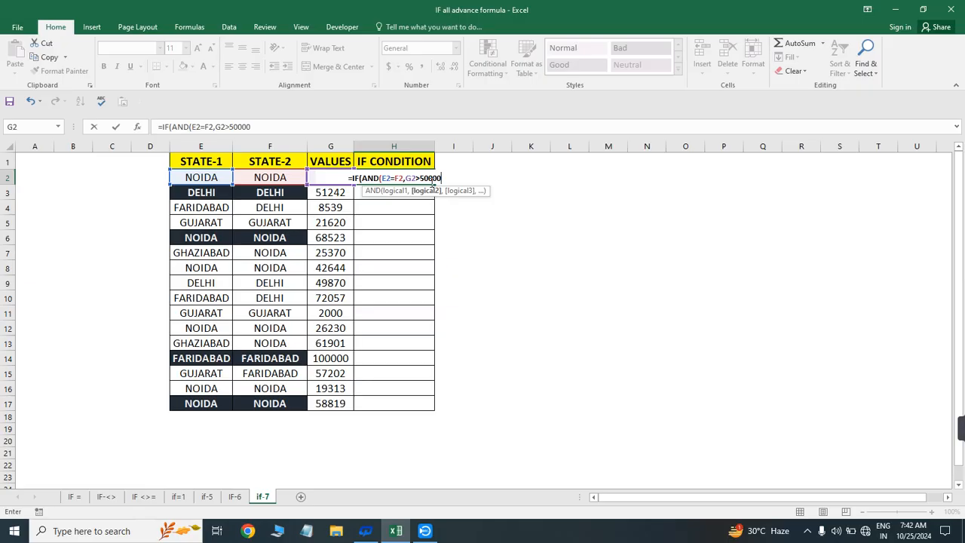
type(",SUM(")
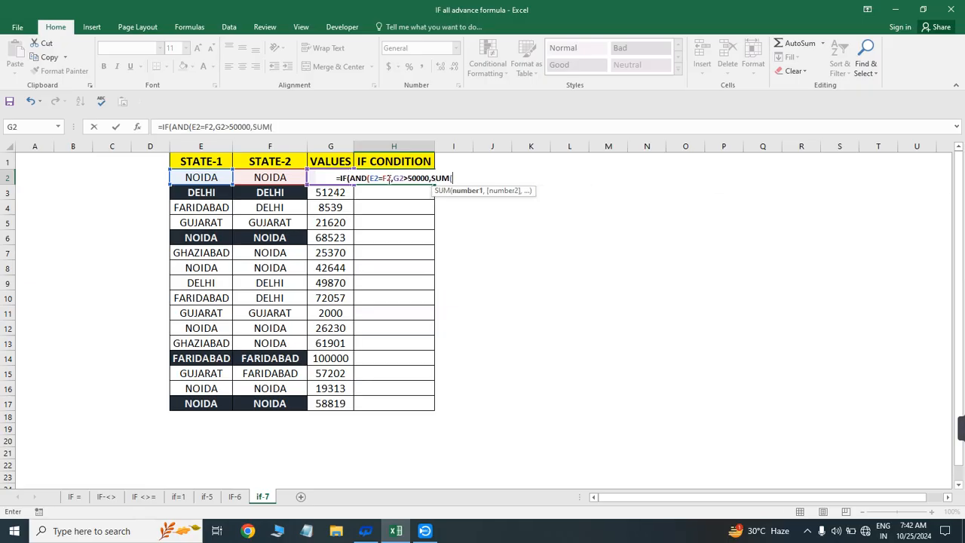
left_click(310, 176)
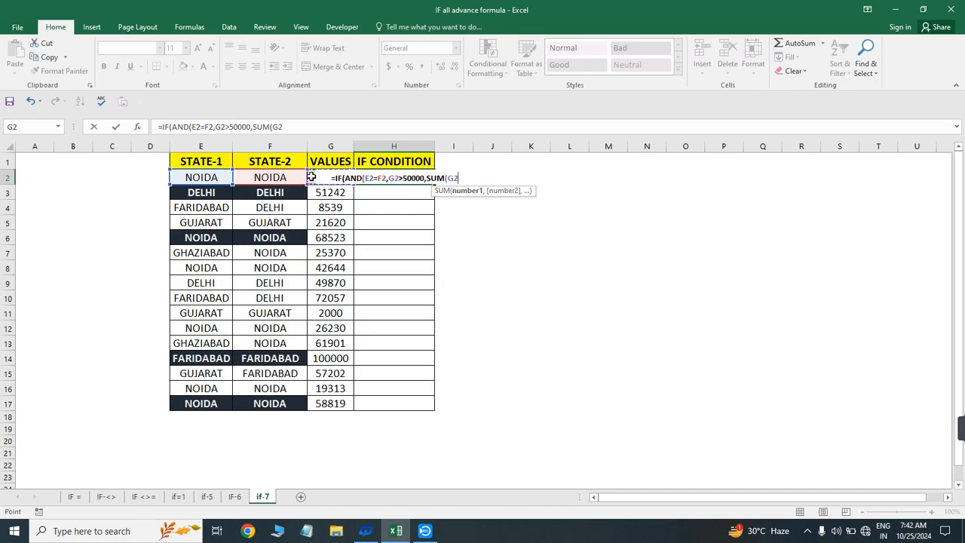
type("+1000")
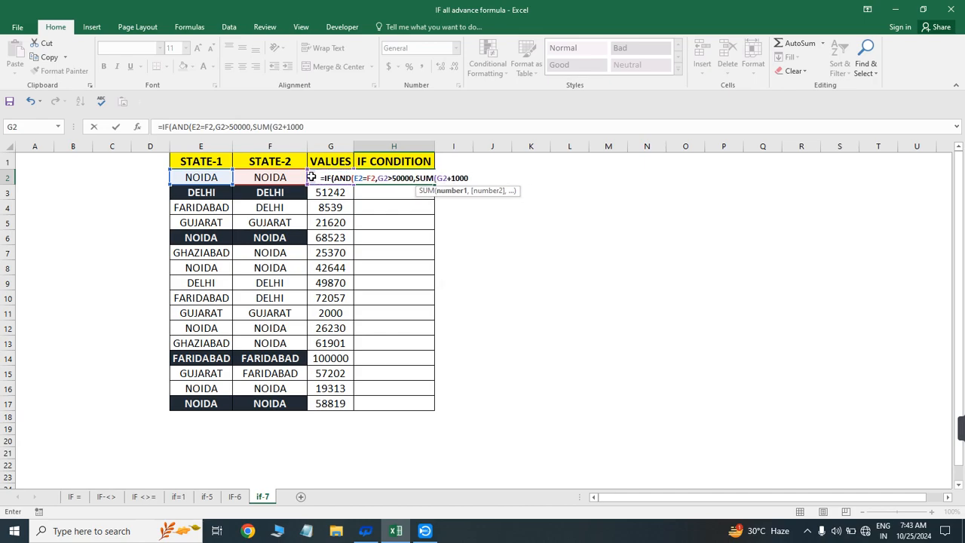
type(")")
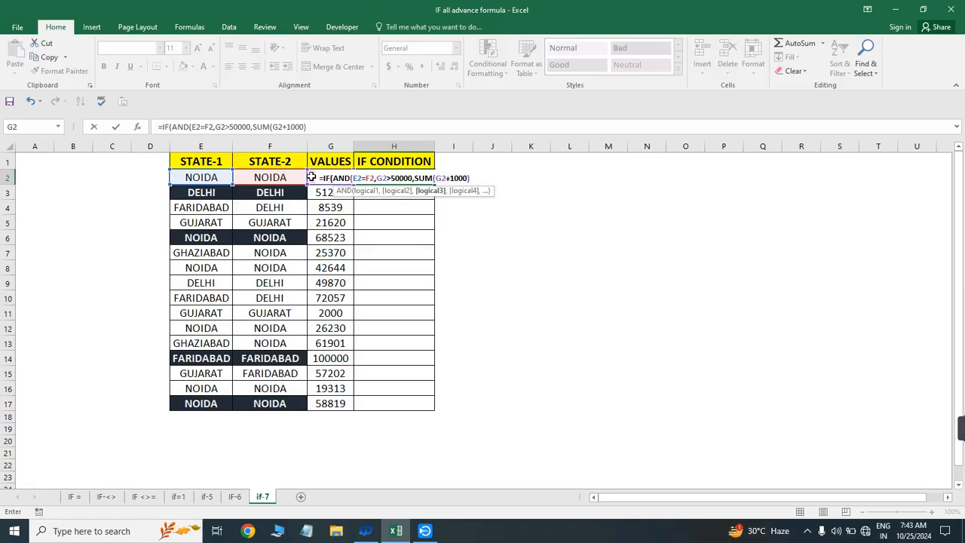
type(",")
key("BackSpace")
key("BackSpace")
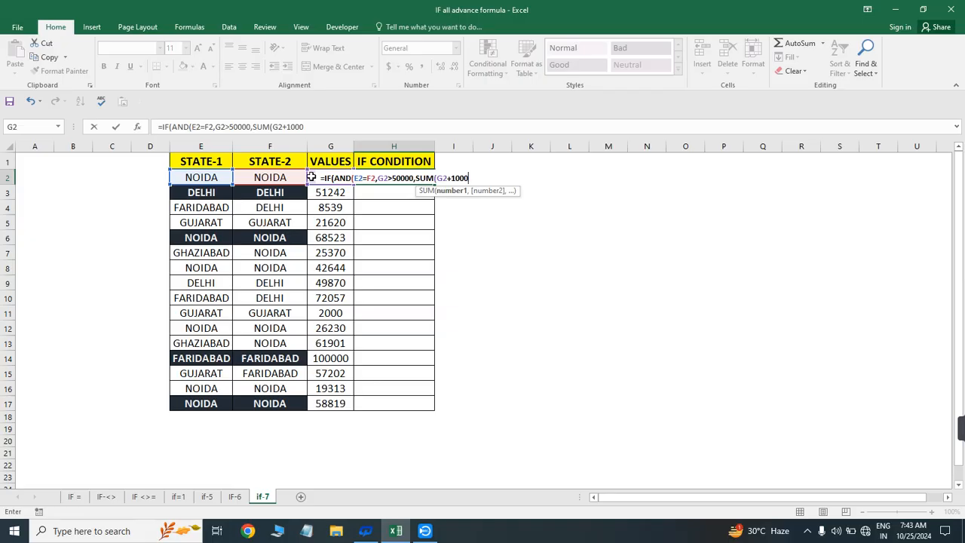
type(")")
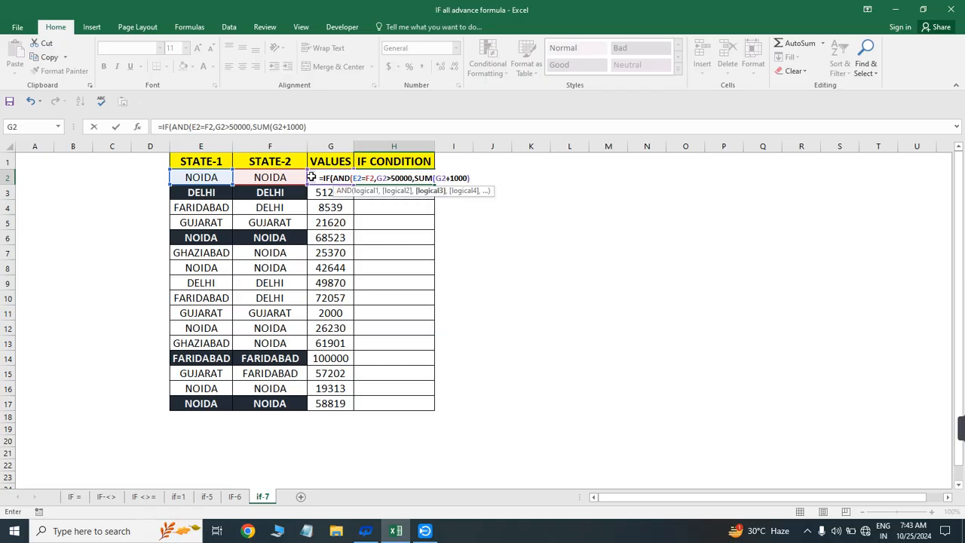
type(")")
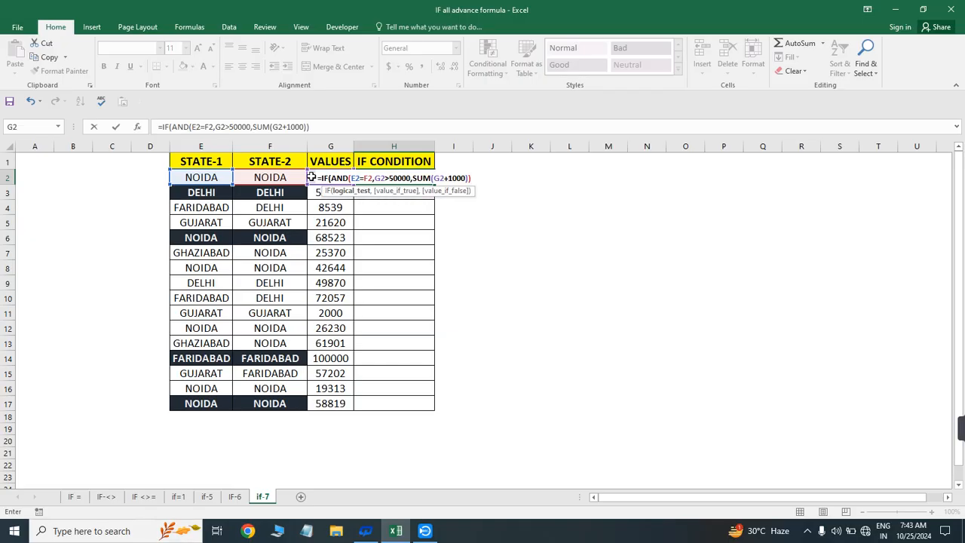
type(",")
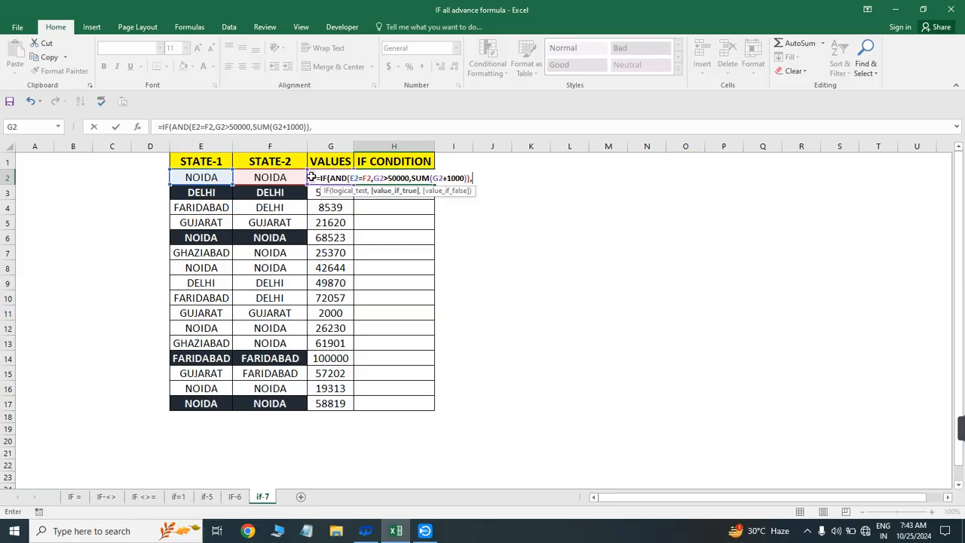
key("BackSpace")
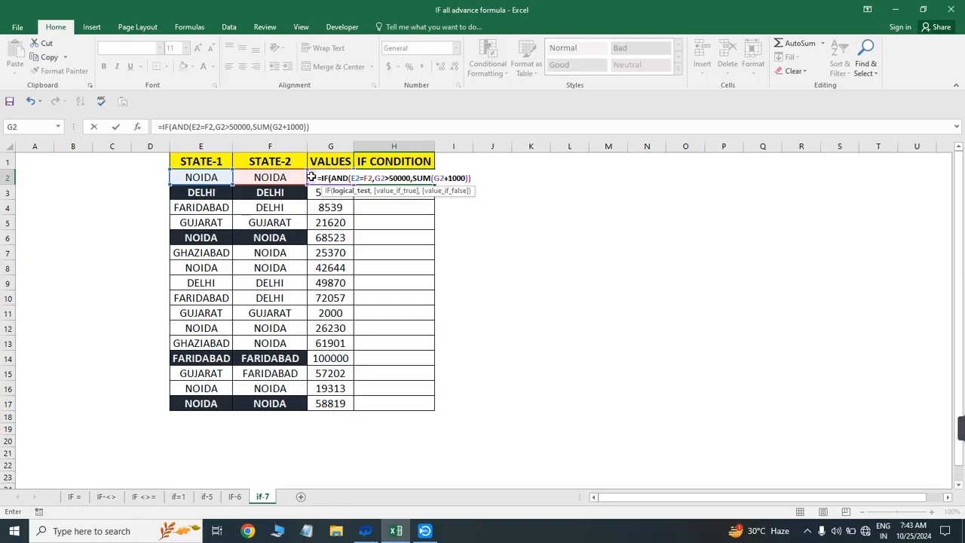
key("Return")
key("Return")
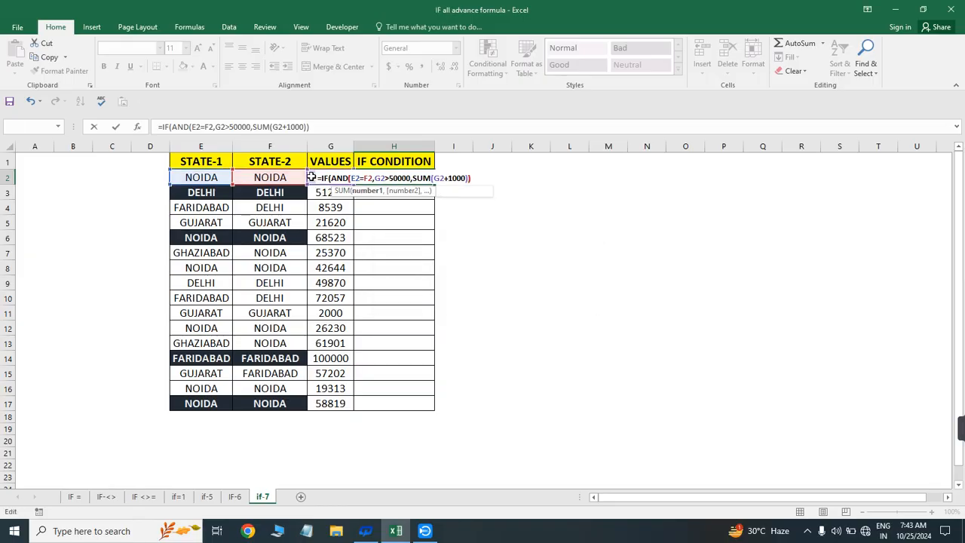
- Remove the SUM(G2+1000) part and closing brackets from the H2 formula, back to =IF(AND(E2=F2,G2>50000
key("BackSpace")
key("BackSpace")
key("BackSpace")
key("BackSpace")
key("BackSpace")
key("BackSpace")
key("BackSpace")
key("BackSpace")
key("BackSpace")
key("BackSpace")
key("BackSpace")
key("BackSpace")
key("BackSpace")
key("BackSpace")
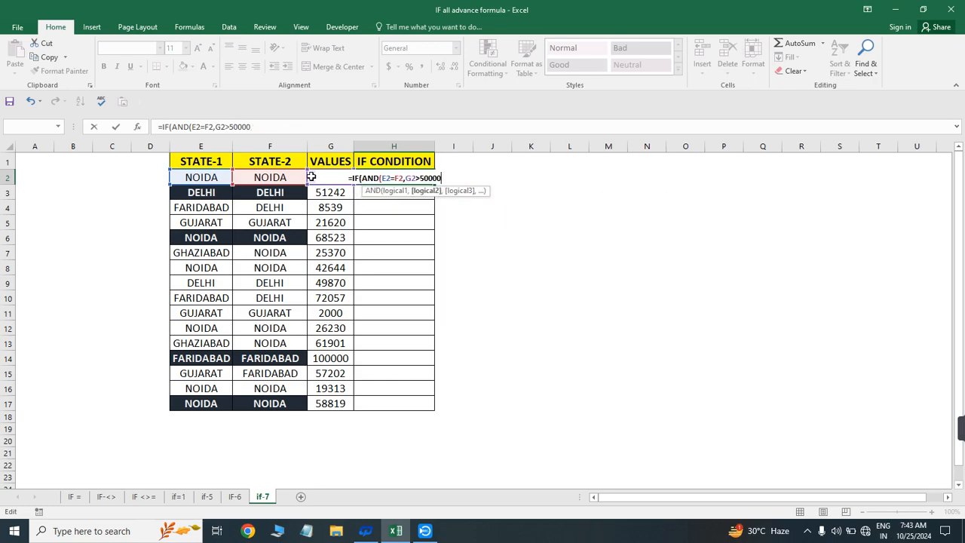
key("Escape")
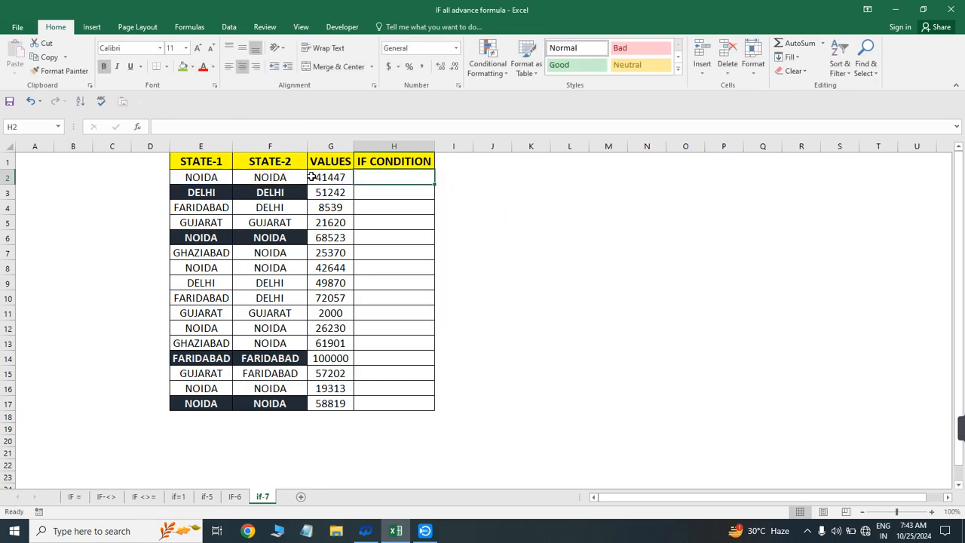
type("=IF(")
key("Left")
key("Left")
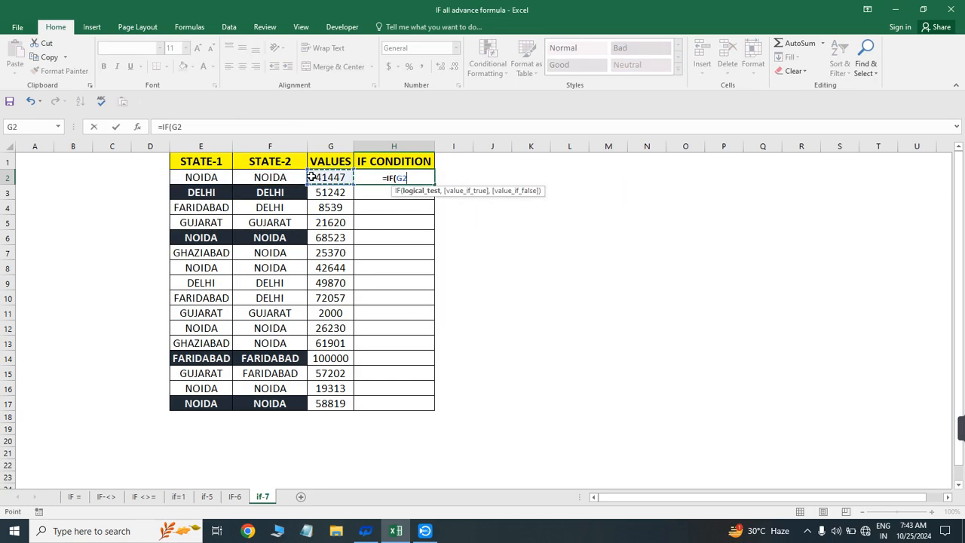
key("Escape")
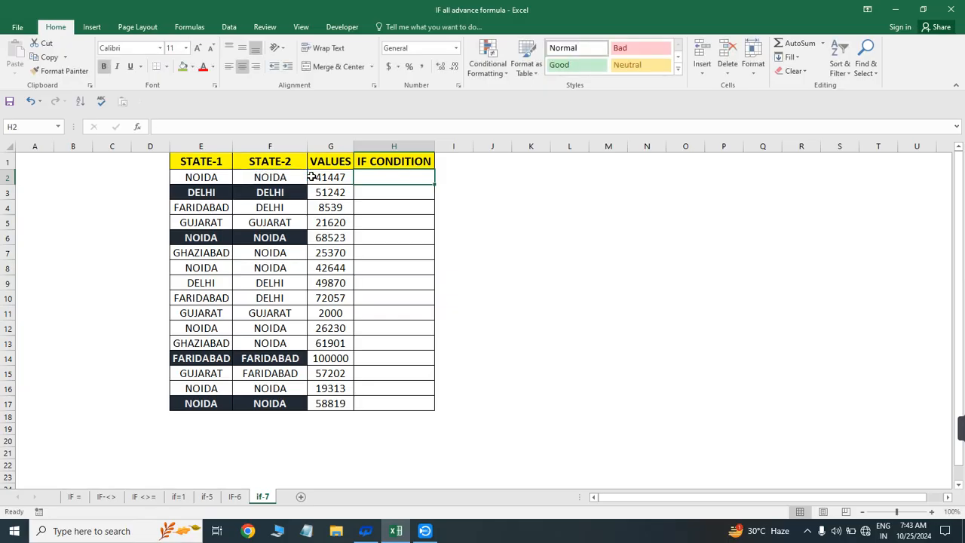
- Start the H2 formula over with the closed AND test: =IF(AND(E2=F2,G2>50000),
type("=IF(")
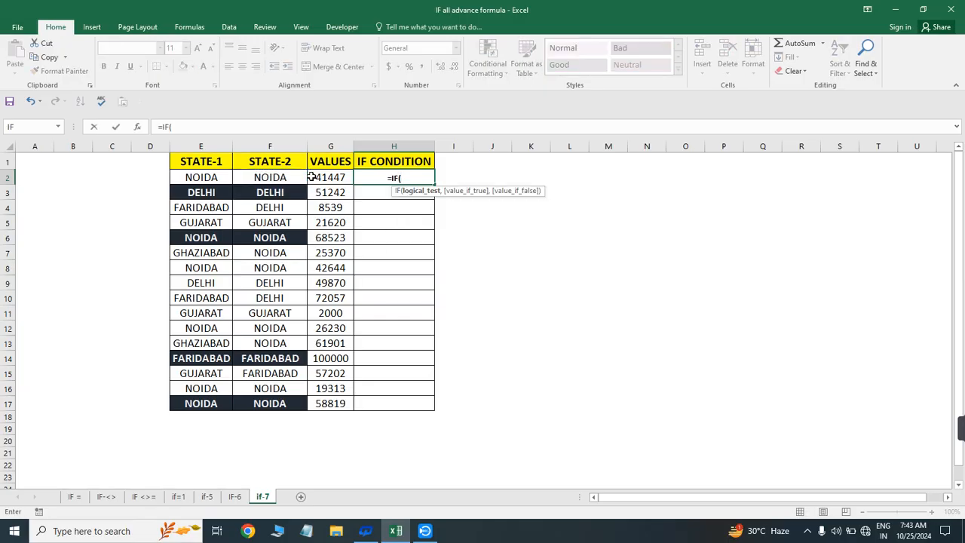
type("AND(")
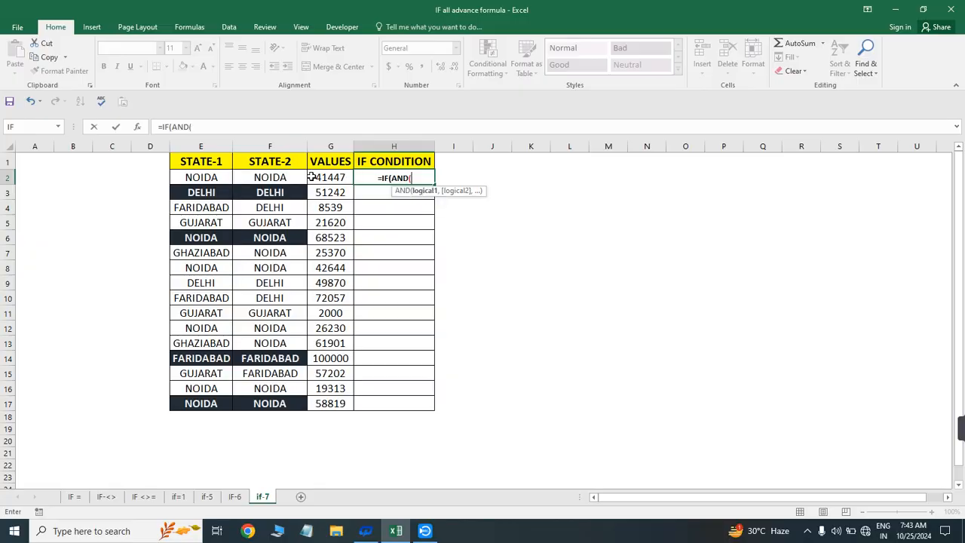
key("Left")
key("Left")
key("Left")
type("=")
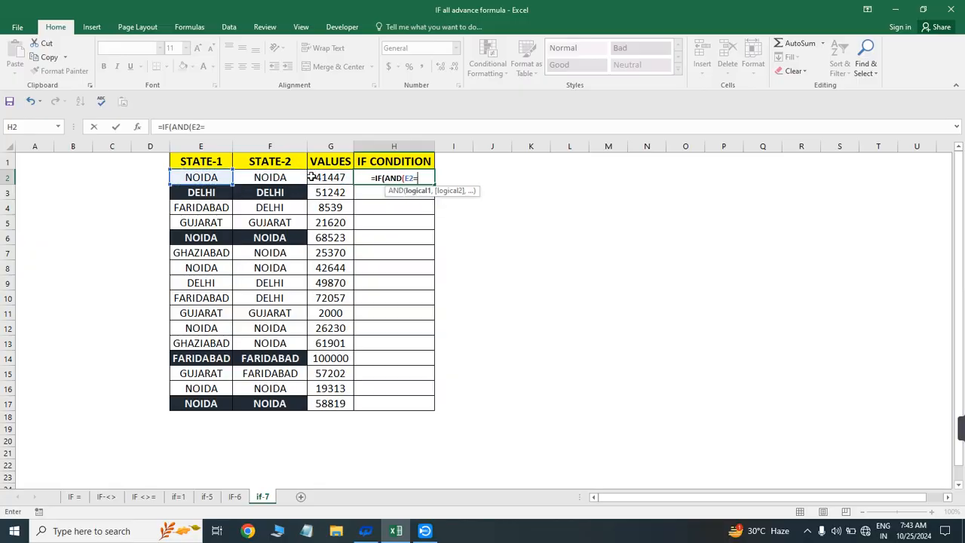
left_click(274, 177)
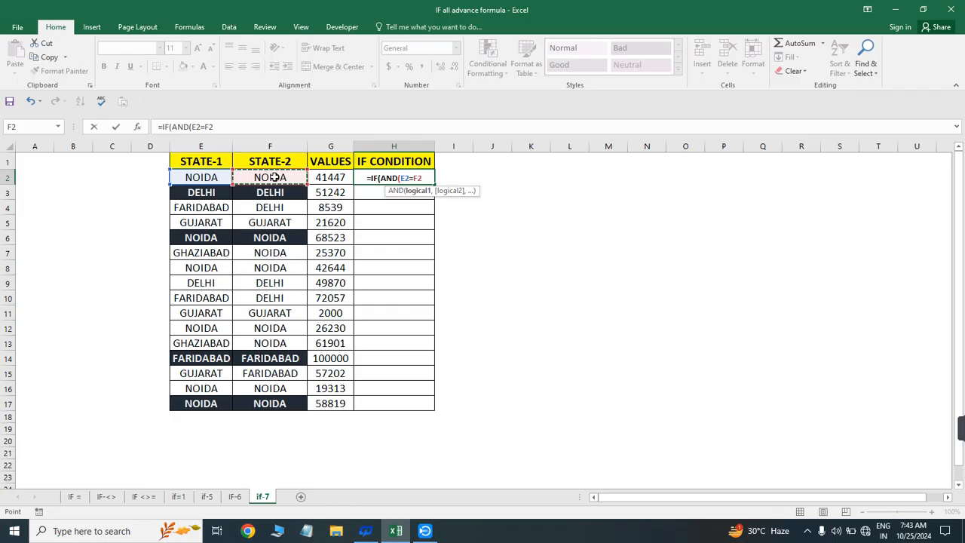
type(",")
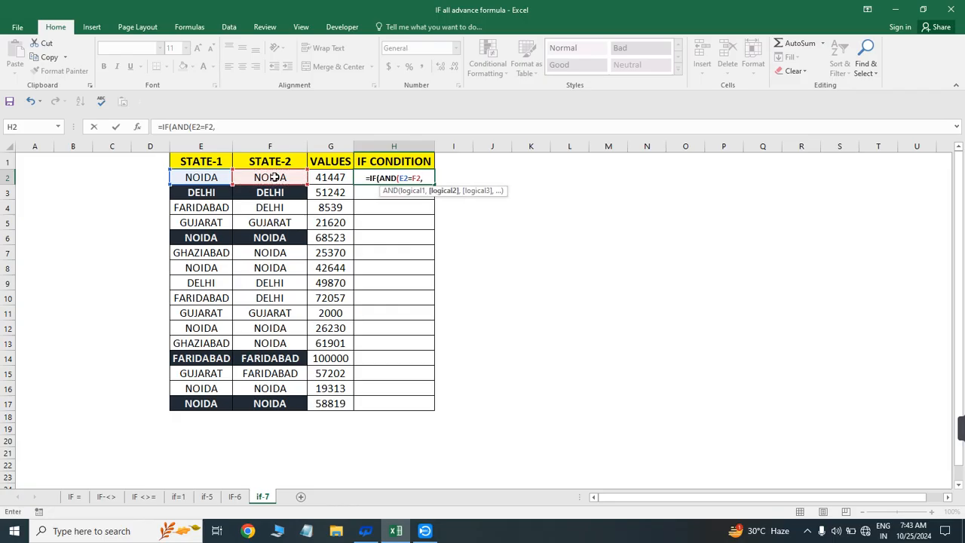
left_click(327, 177)
type(">")
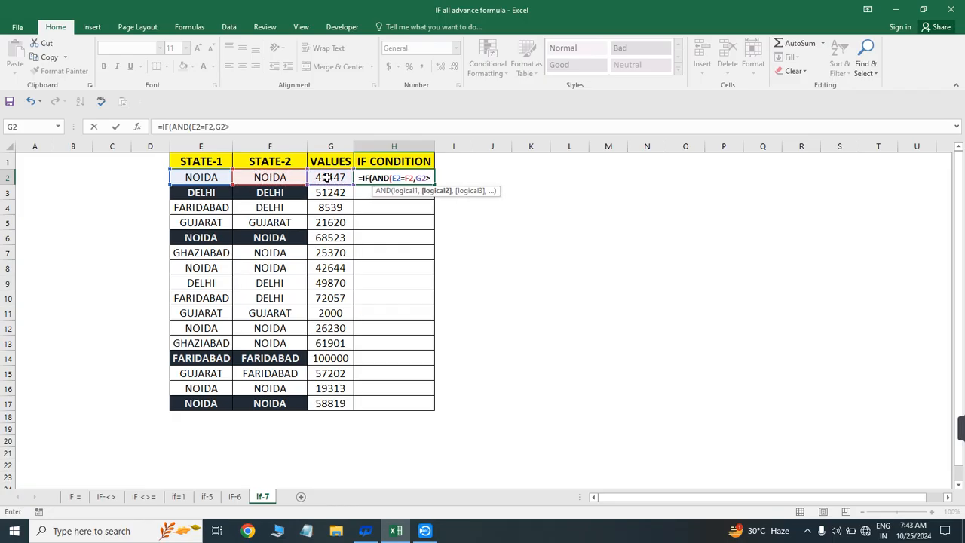
type("50000")
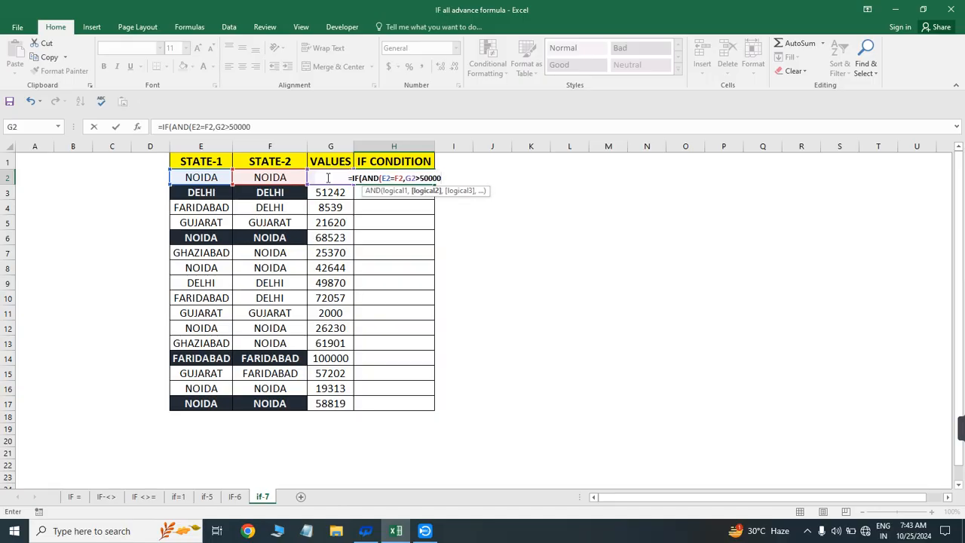
type("),")
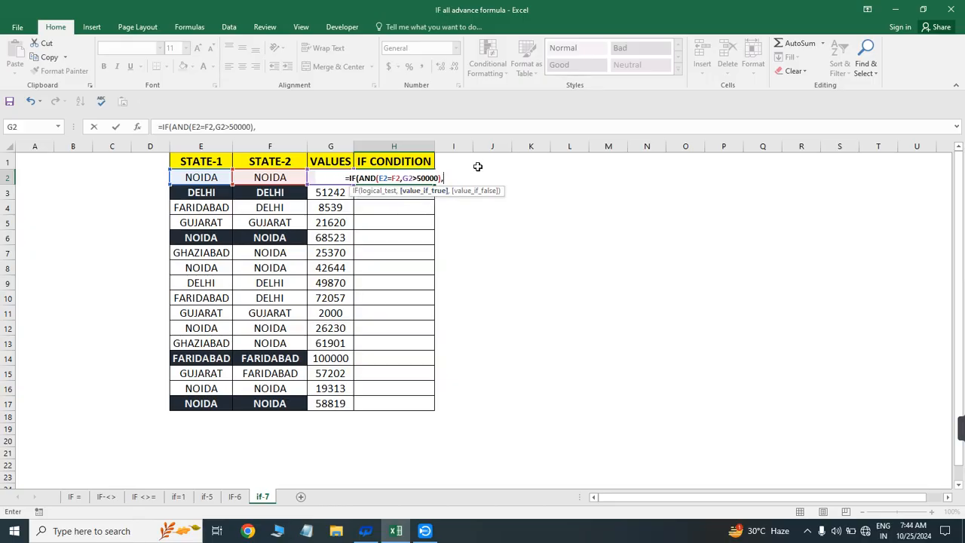
- Complete the H2 formula with SUM(G2+1000) as the true result and G2 as the false result, and enter it
type("SUM(")
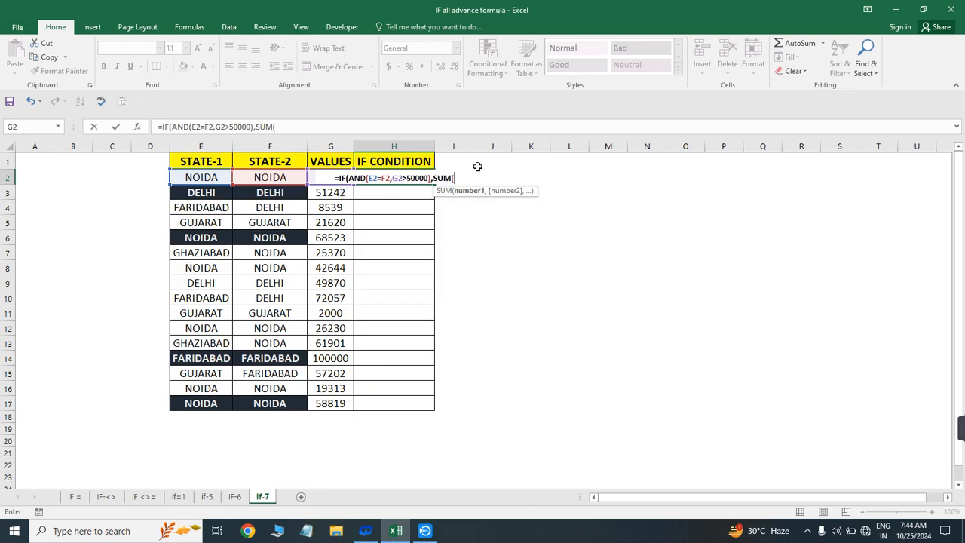
left_click(312, 177)
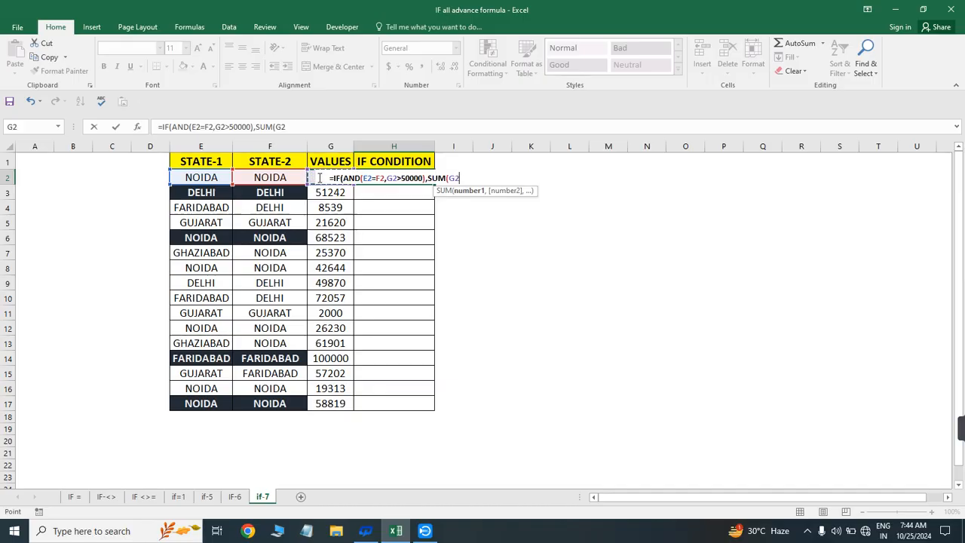
type("+1000")
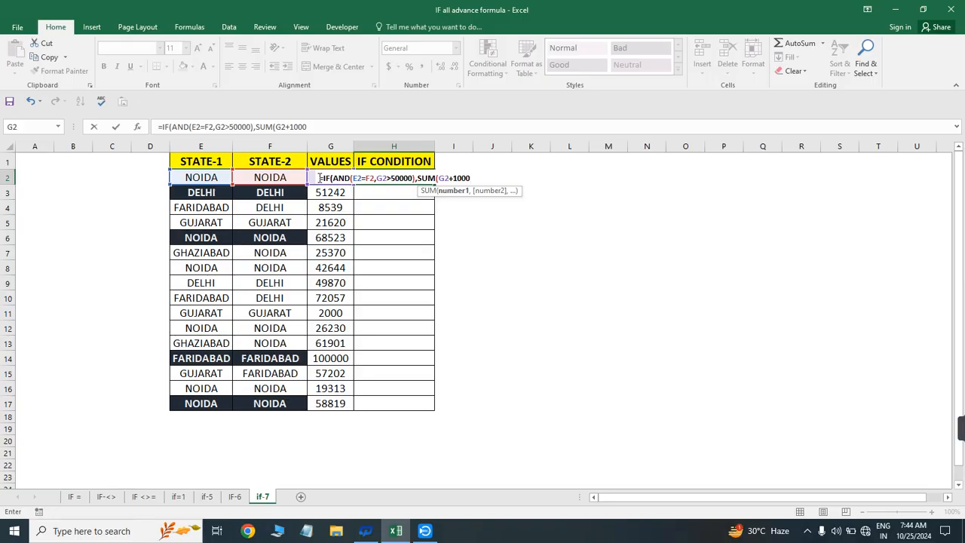
type("),")
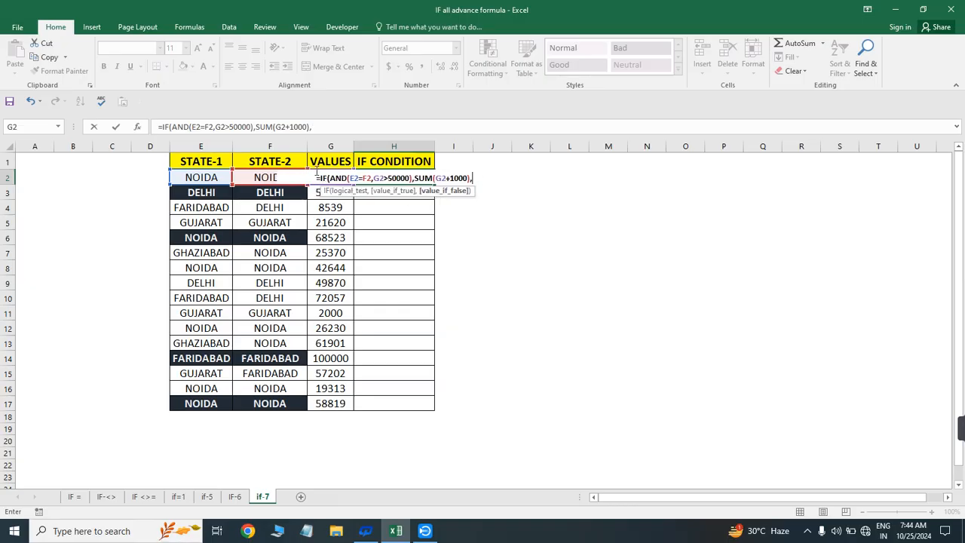
left_click(310, 192)
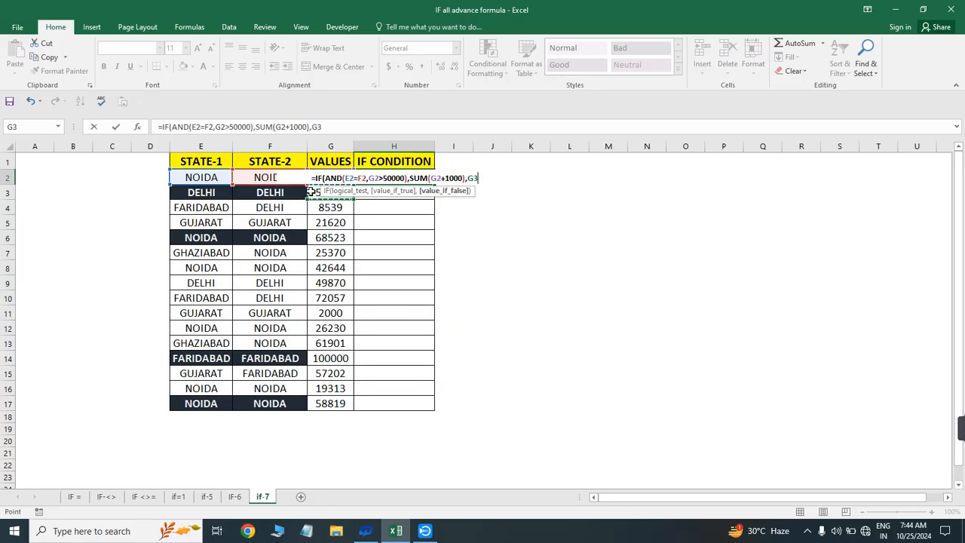
left_click(315, 179)
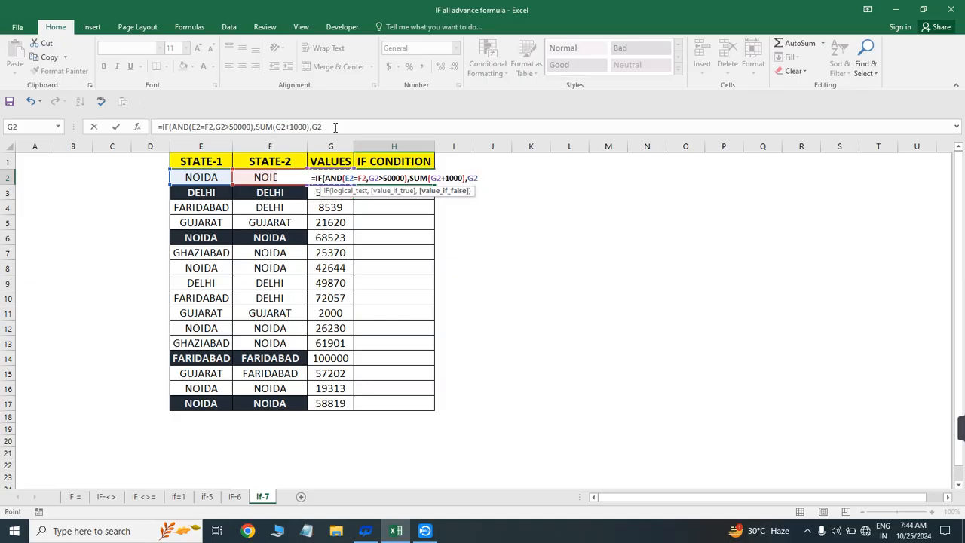
type(")")
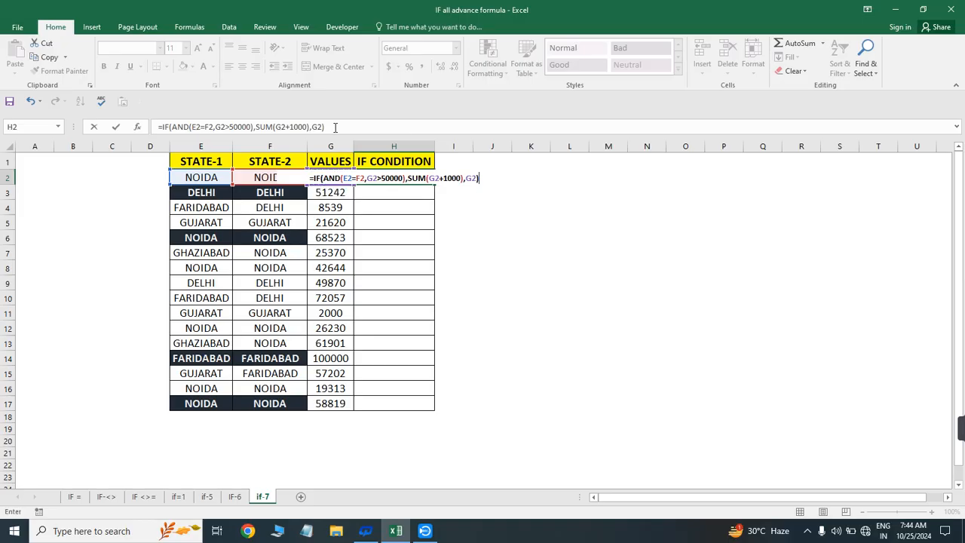
key("Return")
- Fill the H2 formula down the IF CONDITION column through H17
key("Left")
key("ctrl+Down")
key("Right")
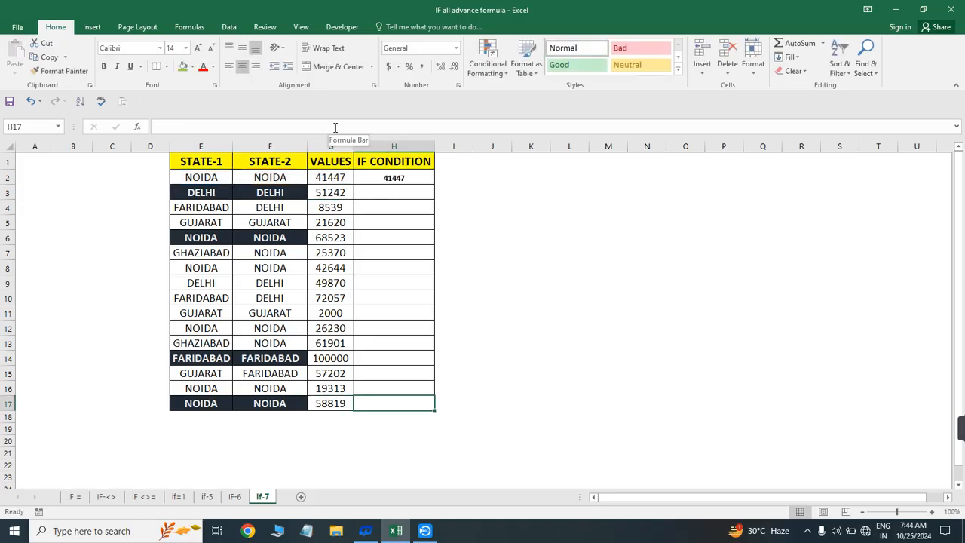
key("ctrl+shift+Up")
key("ctrl+d")
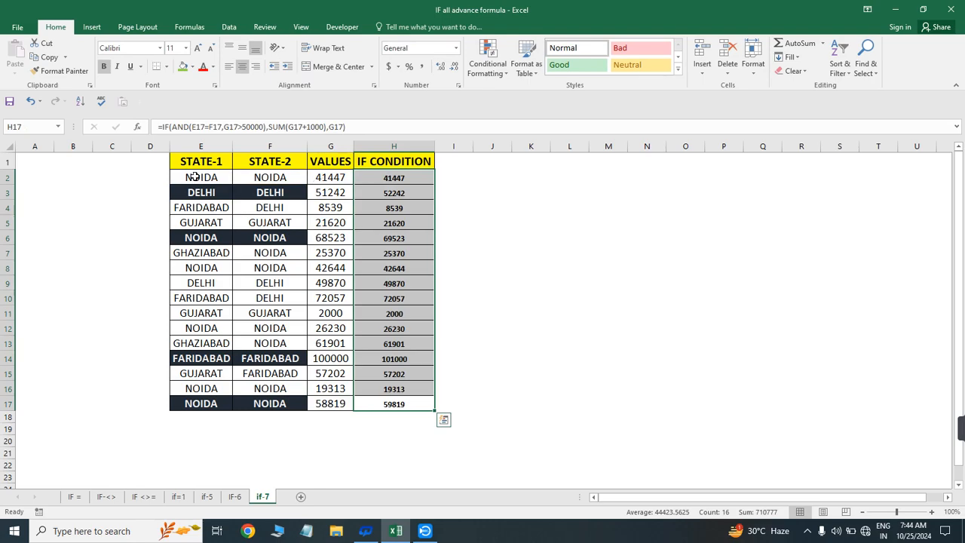
- Compare the states, VALUES and IF CONDITION results in row 2 and in the dark-highlighted matching rows 3, 6 and 14
left_click(336, 174)
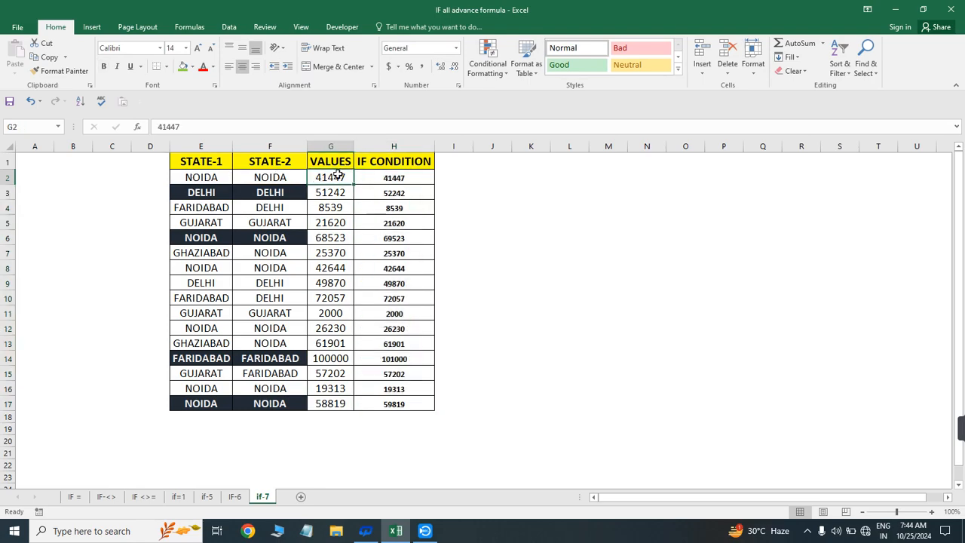
left_click(400, 178)
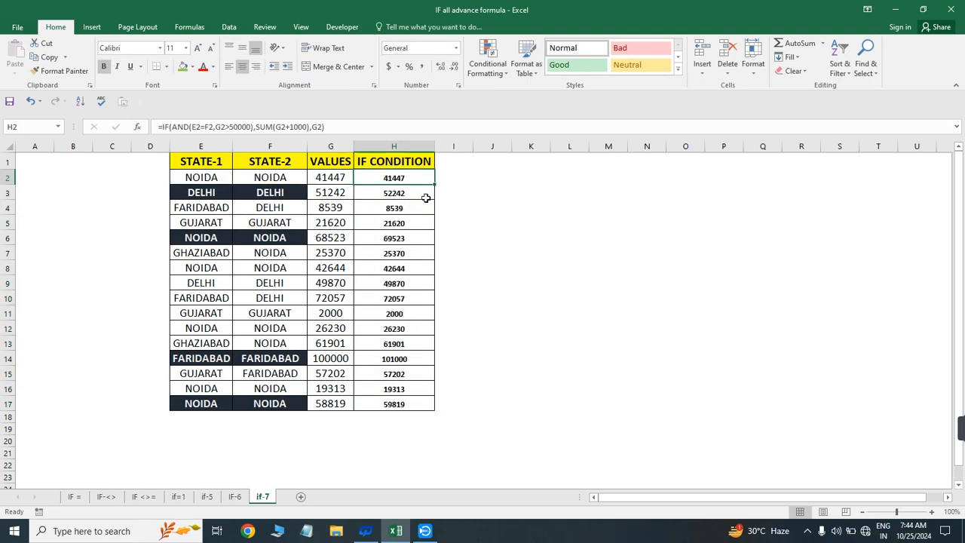
left_click(318, 193)
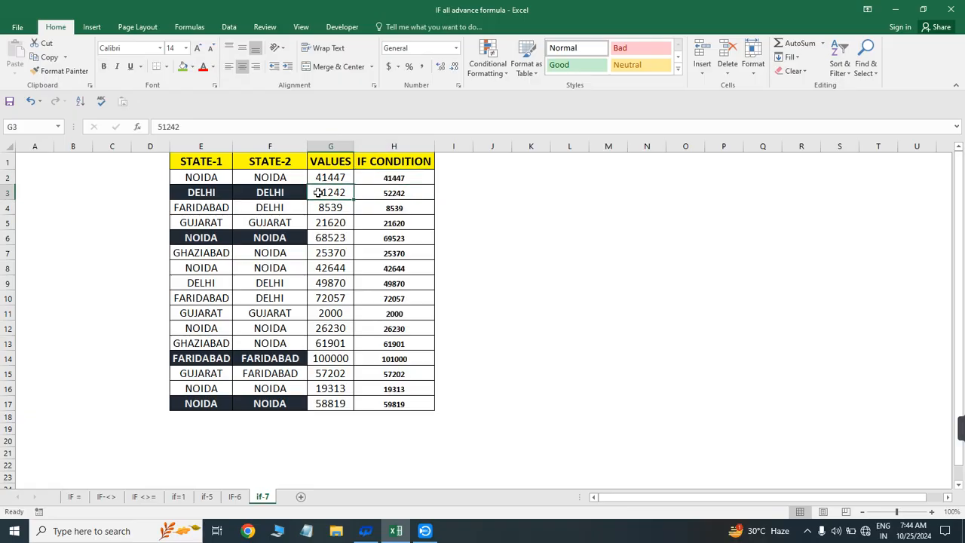
left_click_drag(202, 192, 255, 194)
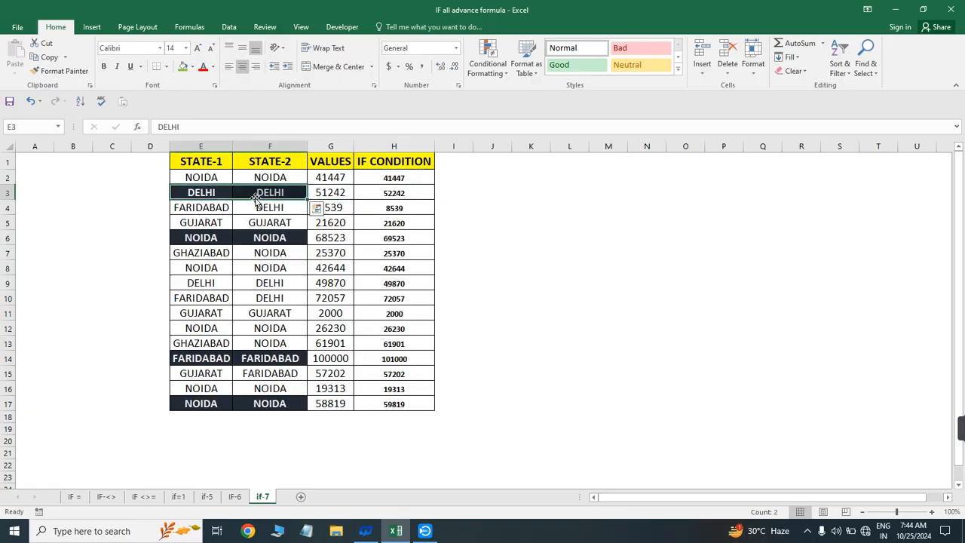
left_click(339, 193)
left_click(403, 192)
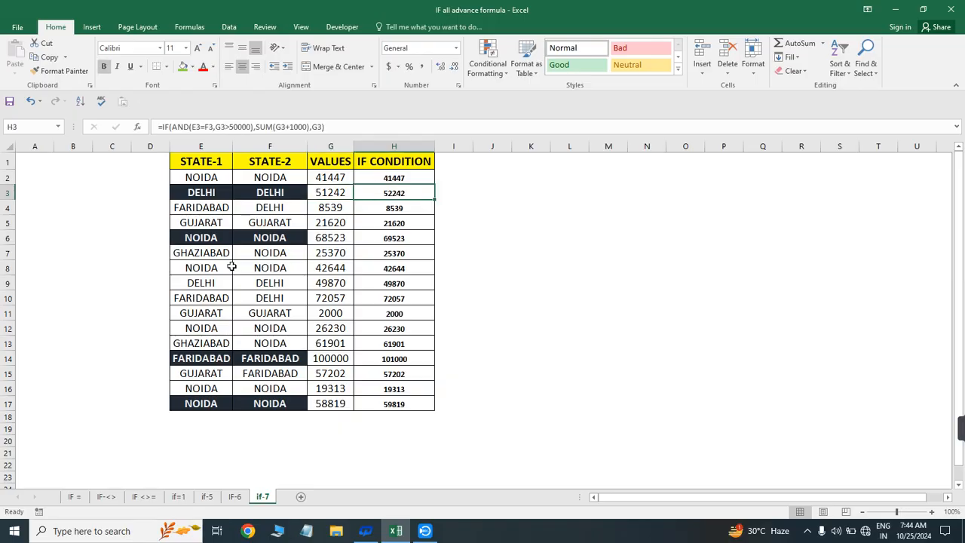
left_click_drag(196, 237, 260, 238)
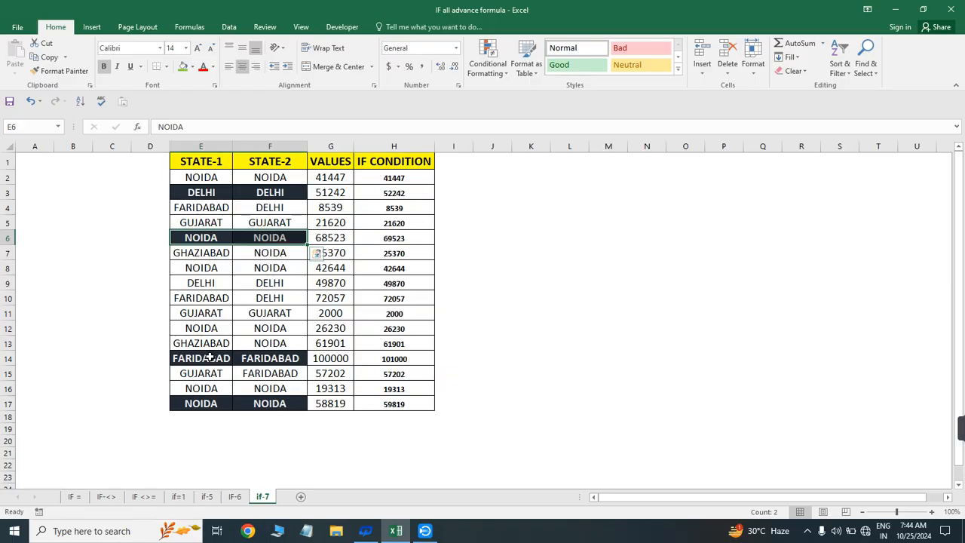
left_click_drag(211, 357, 276, 355)
left_click(393, 357)
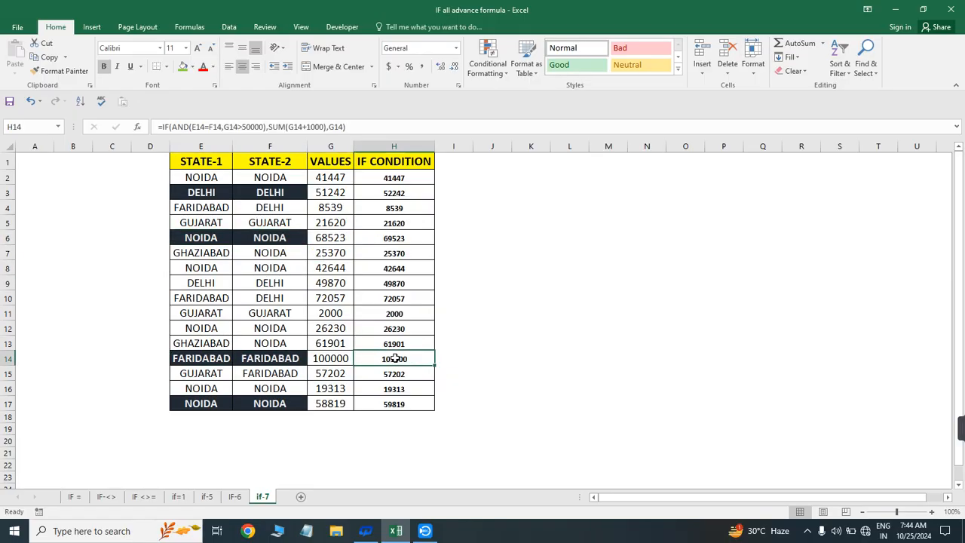
- Review the finished IF, AND and SUM formula in H2 and leave it as entered
left_click(393, 181)
key("F2")
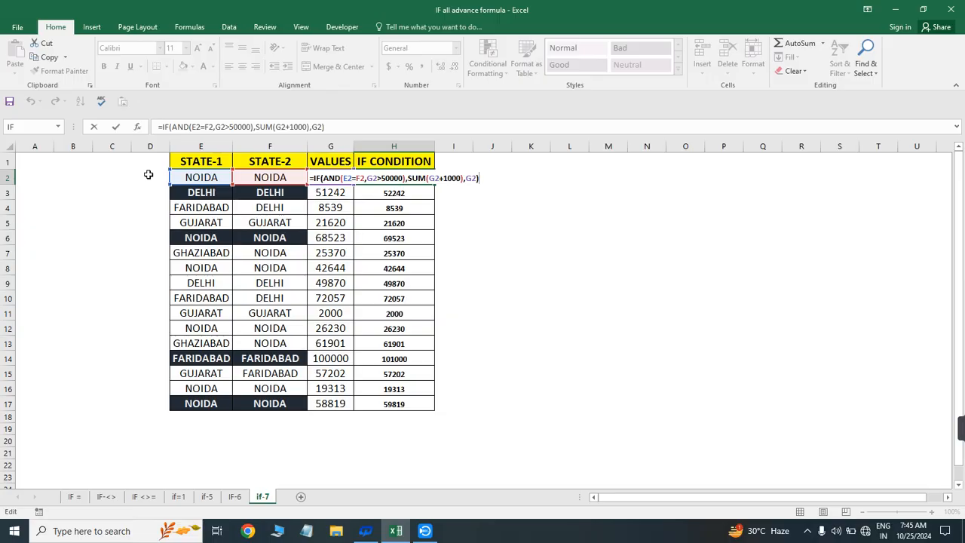
key("ctrl+Return")
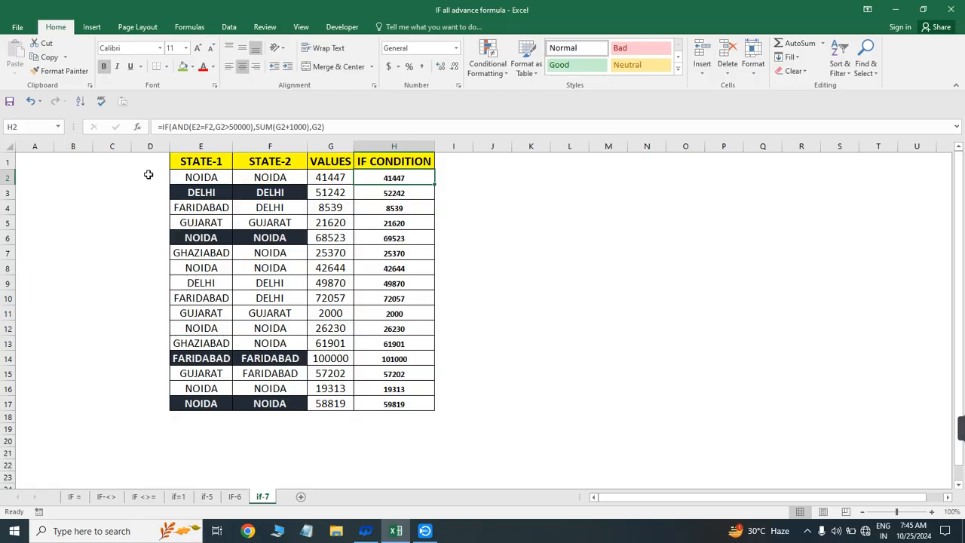